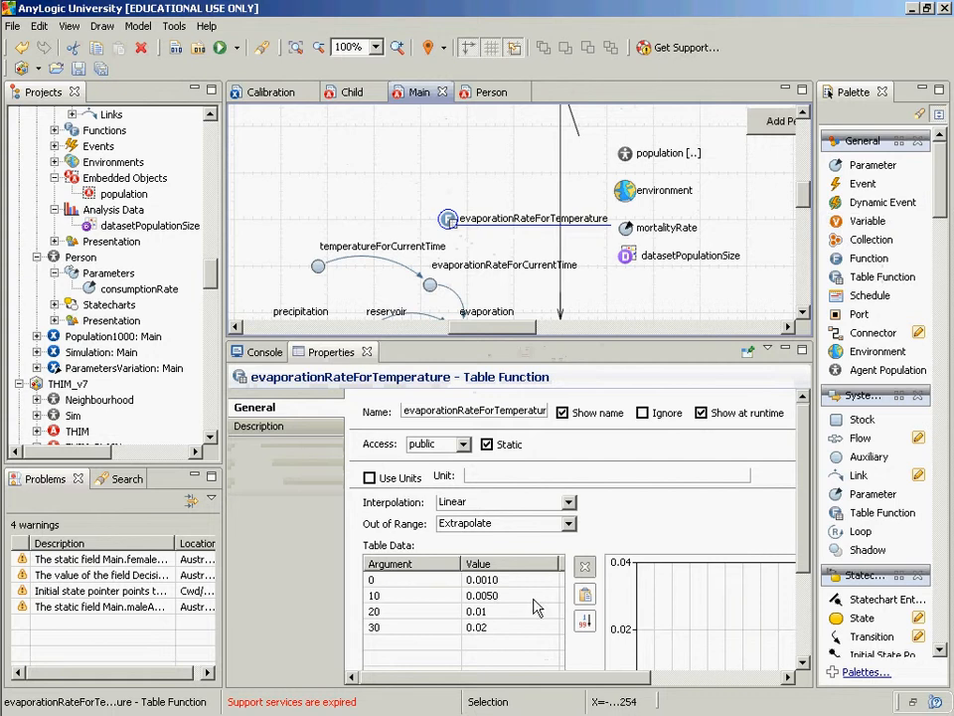
Step: Add a table function in the empty area of the Main diagram above temperatureForCurrentTime and name it customProbabilityDistributionFunction
drag(556, 678, 688, 711)
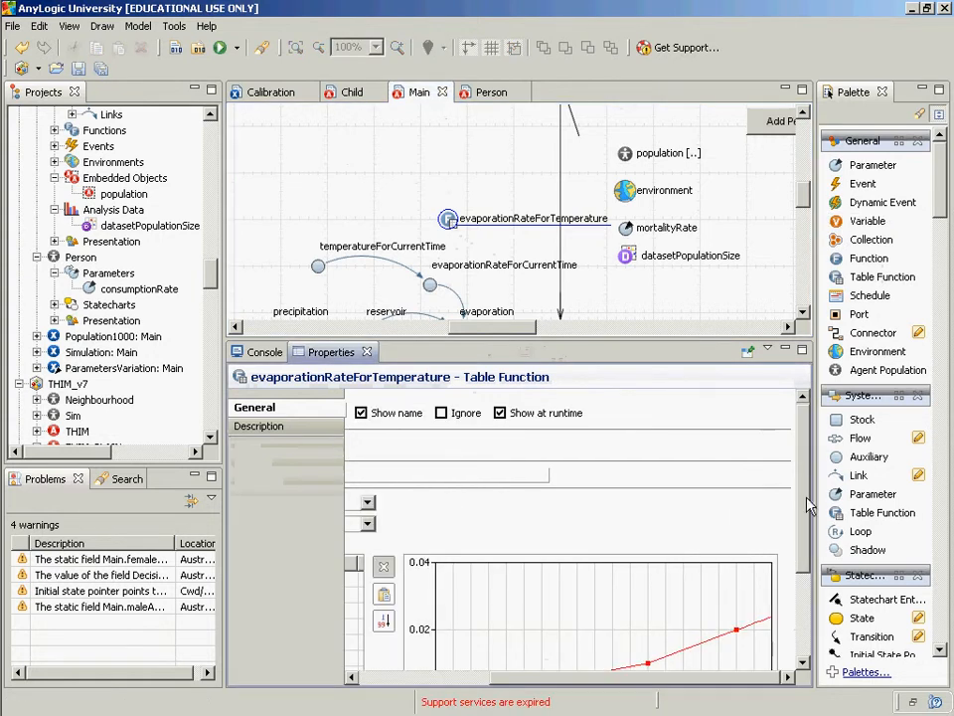
drag(807, 507, 794, 584)
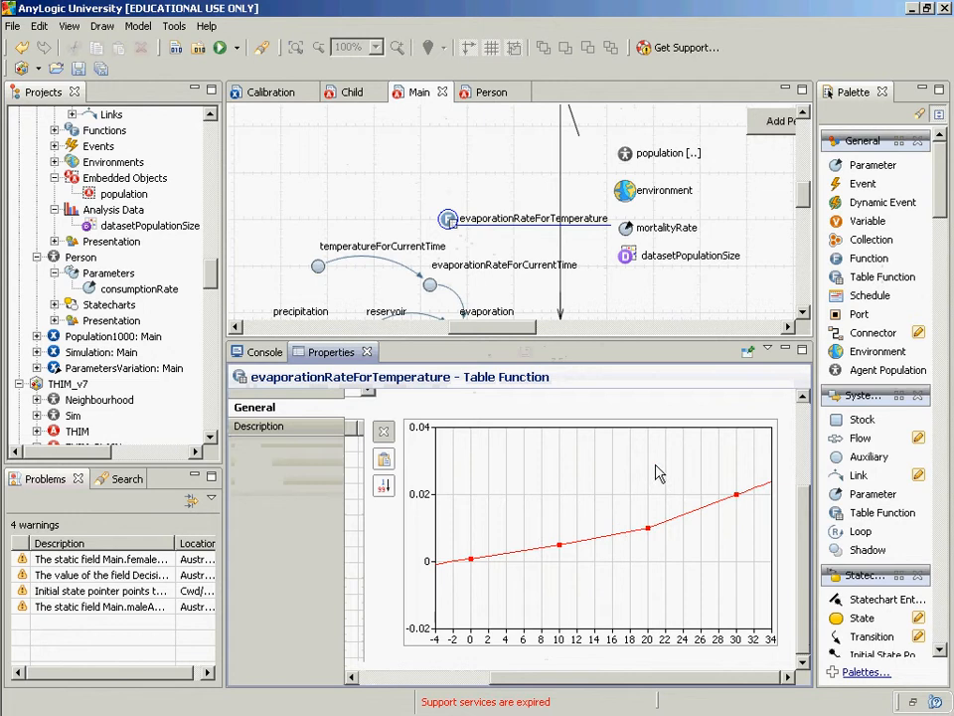
drag(864, 276, 281, 136)
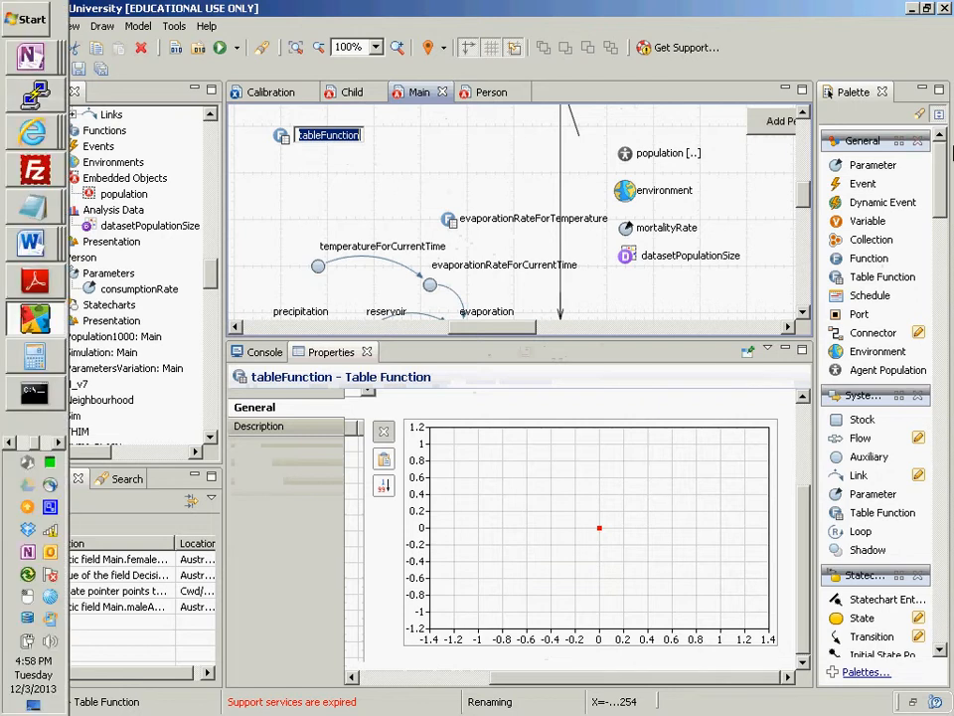
key(Return)
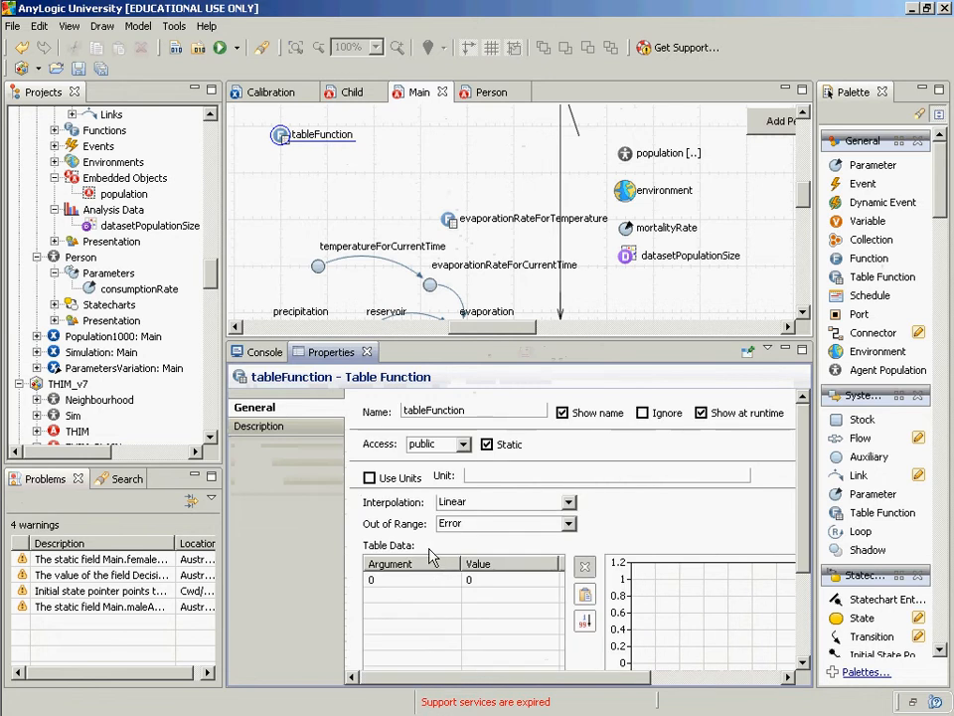
double_click(441, 408)
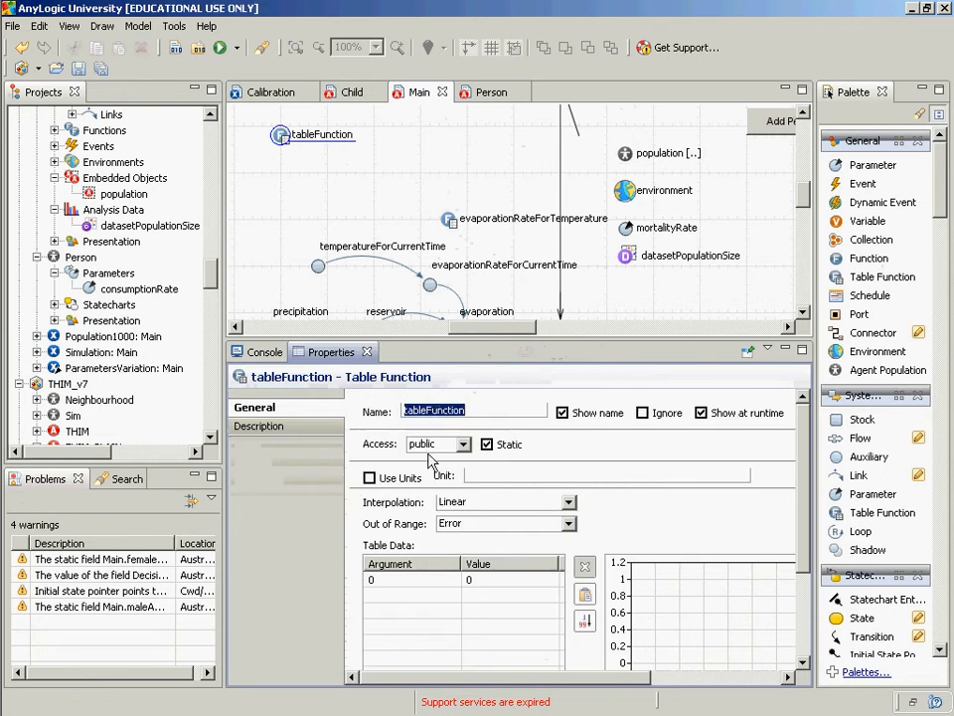
text(cumst)
key(BackSpace)
key(BackSpace)
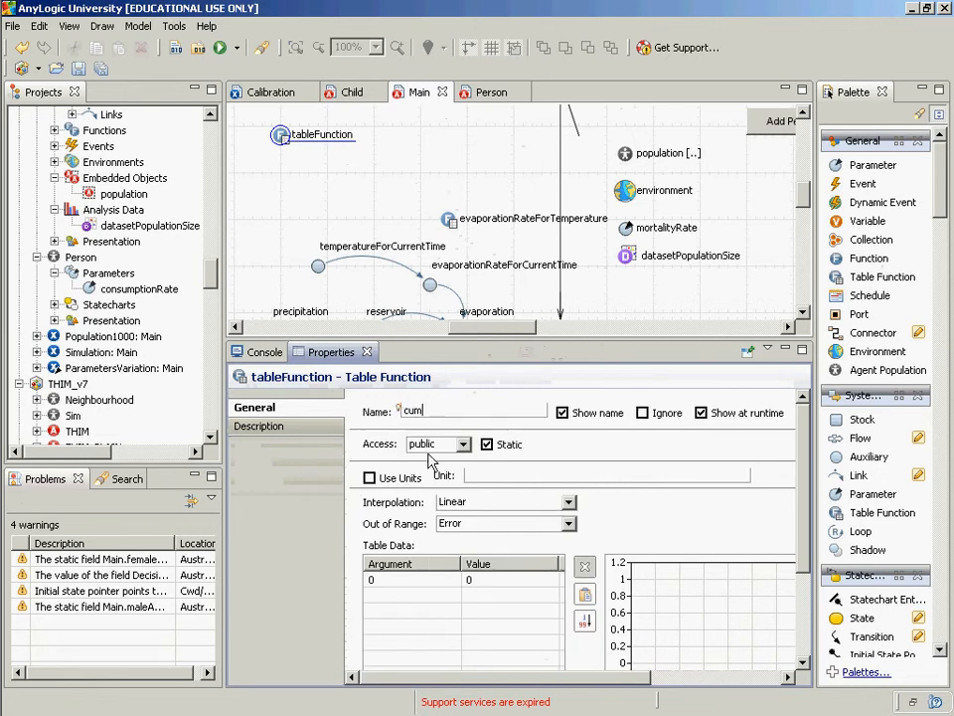
key(BackSpace)
text(stomProbabilityDistri)
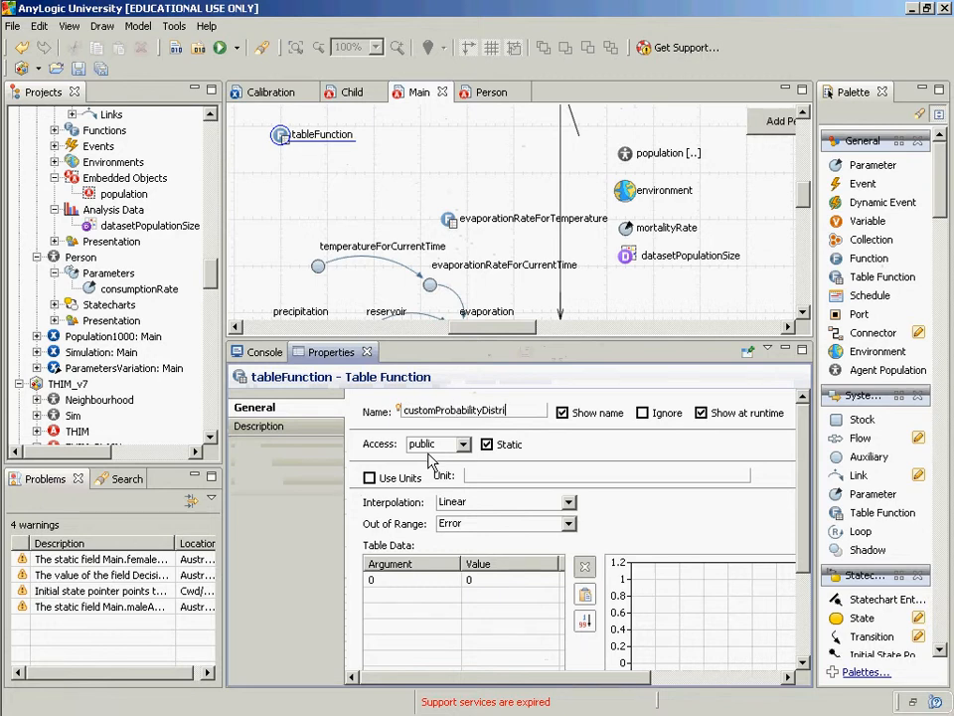
text(butionFunction)
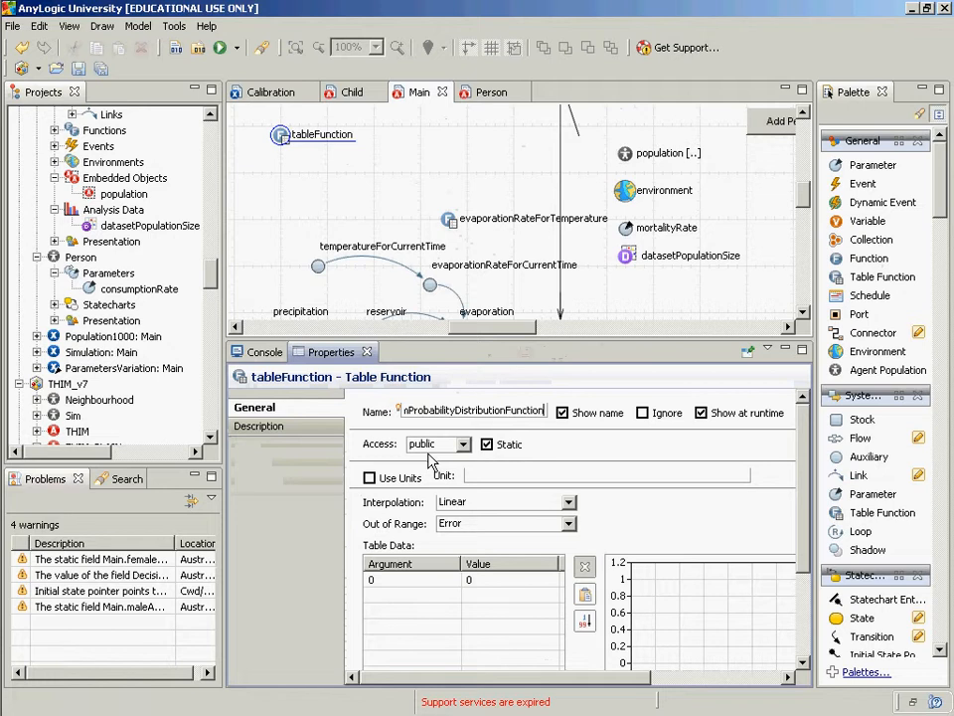
Step: Add a second row to the function's table data with argument 1 and value 1
click(426, 580)
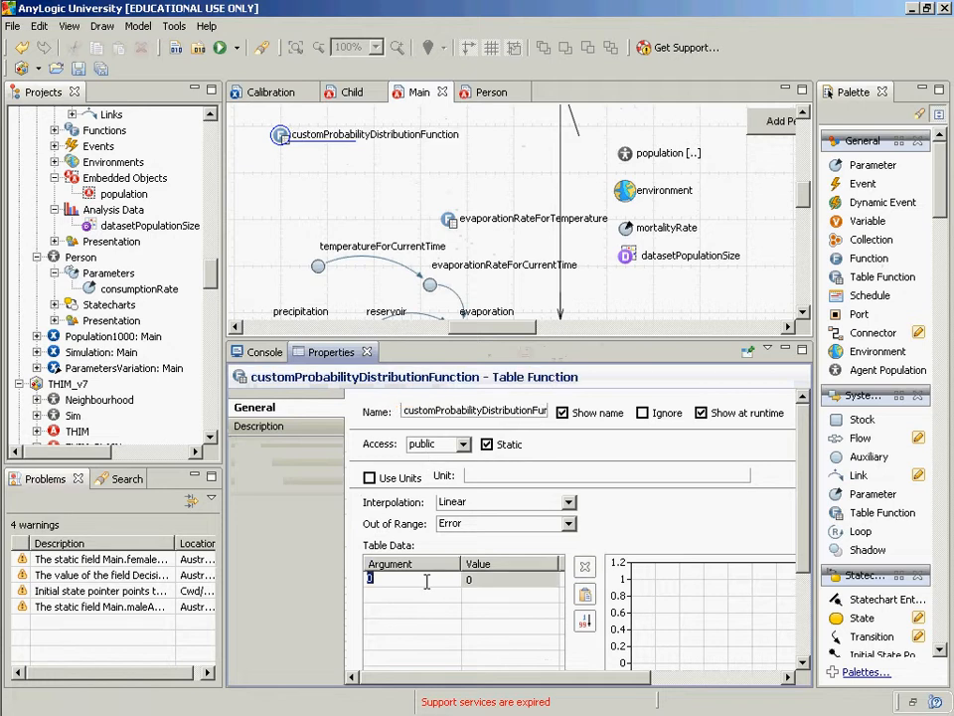
drag(487, 679, 397, 701)
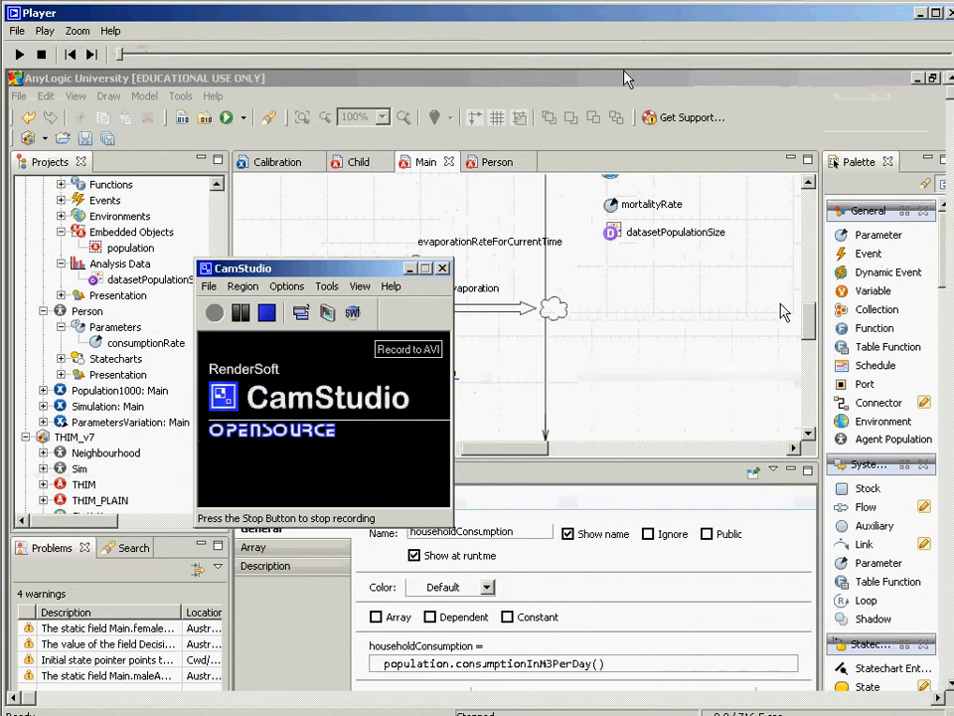
key(alt+Tab)
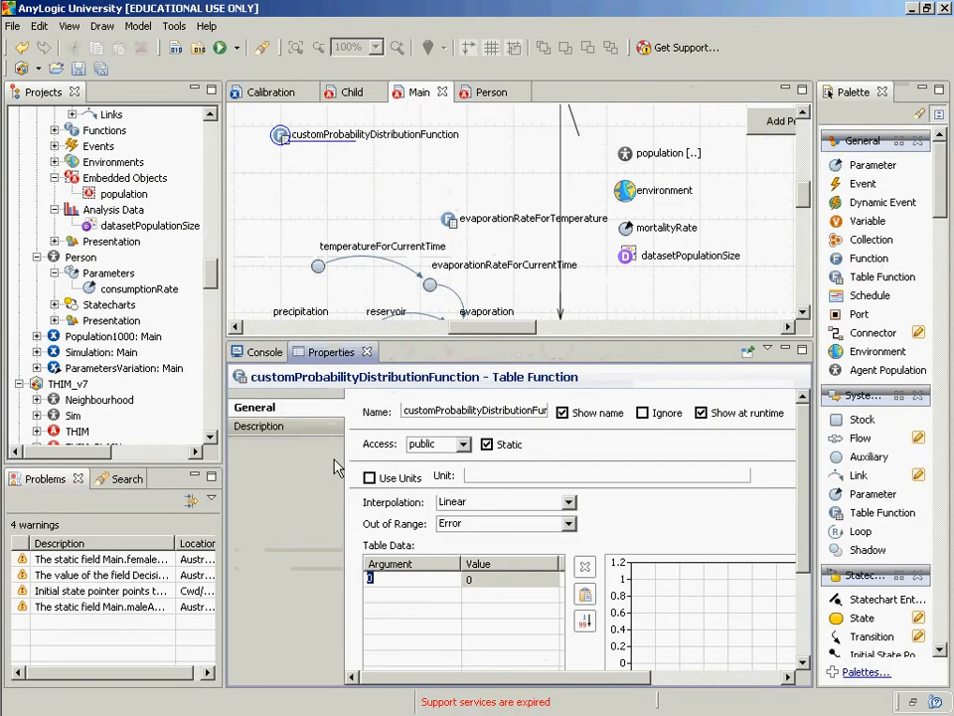
click(413, 585)
click(413, 595)
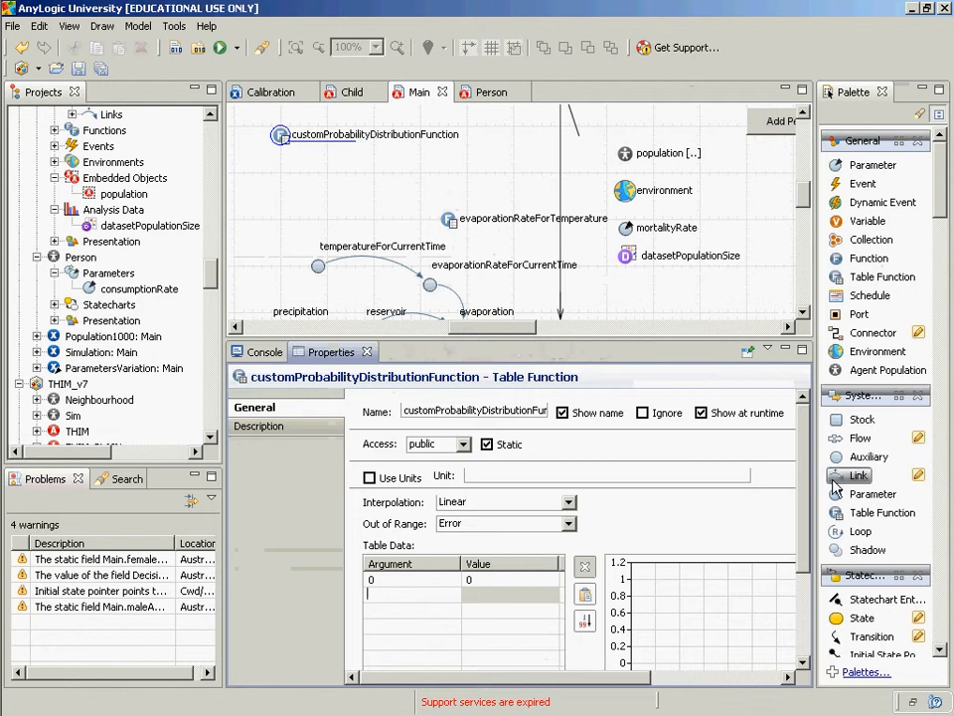
scroll(808, 482, down, 1)
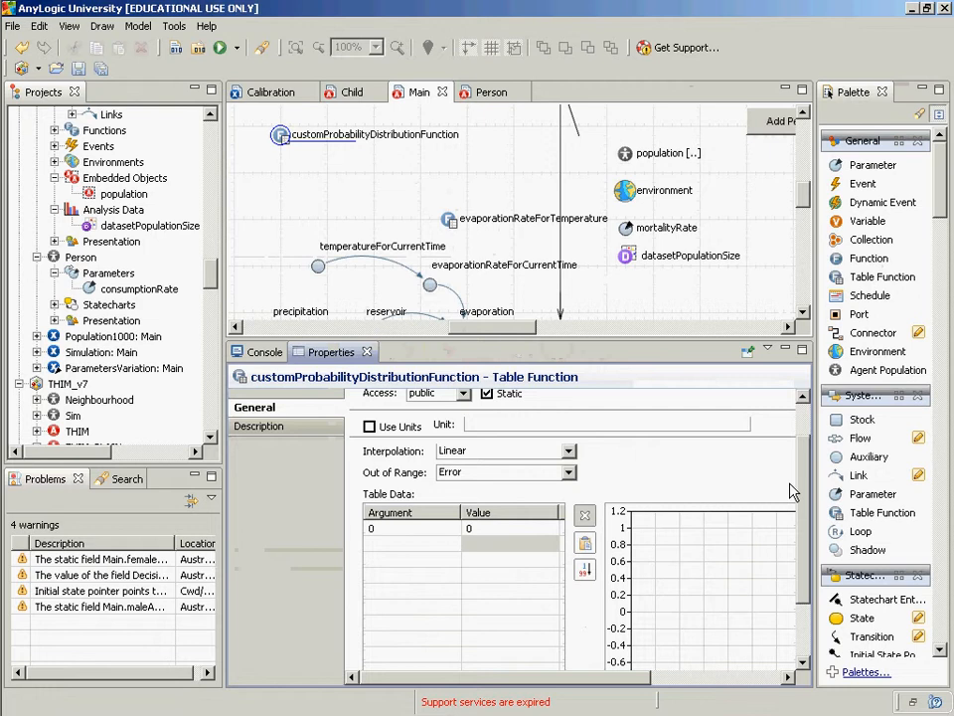
text(1)
key(Tab)
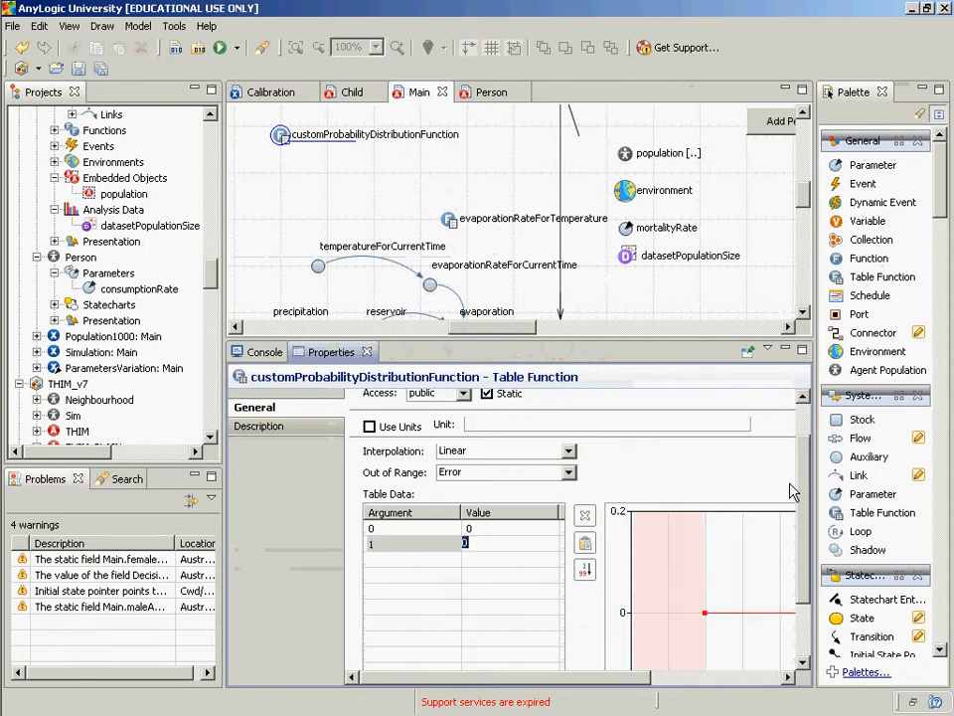
text(0.)
key(BackSpace)
key(BackSpace)
text(1)
key(Return)
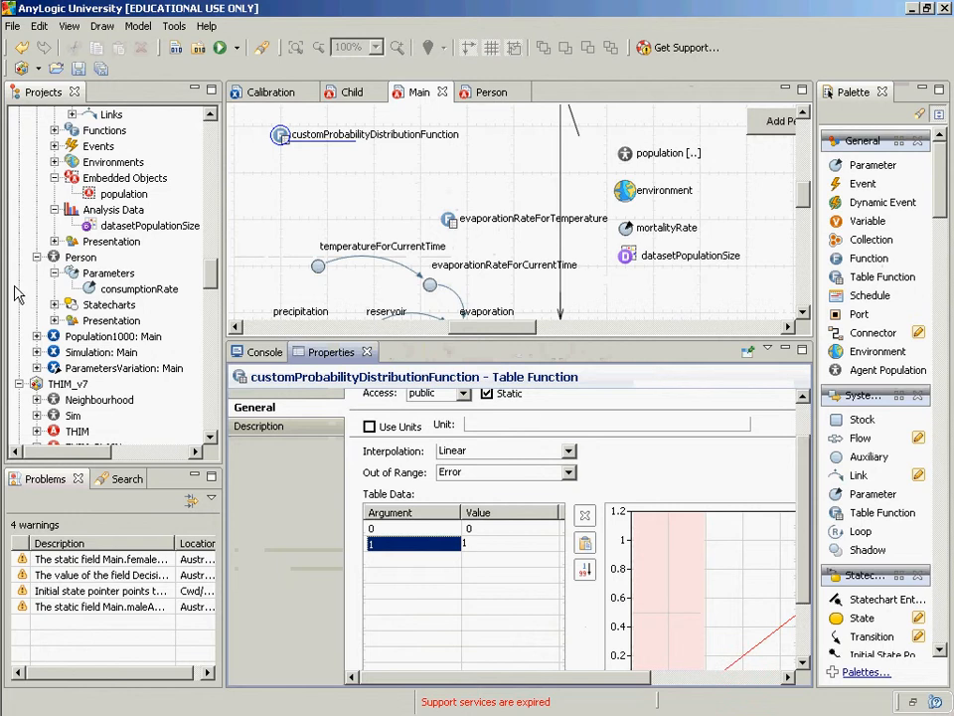
Step: Set the second row's argument to 10 and add a third row with argument 20 and value 1
click(400, 532)
click(399, 550)
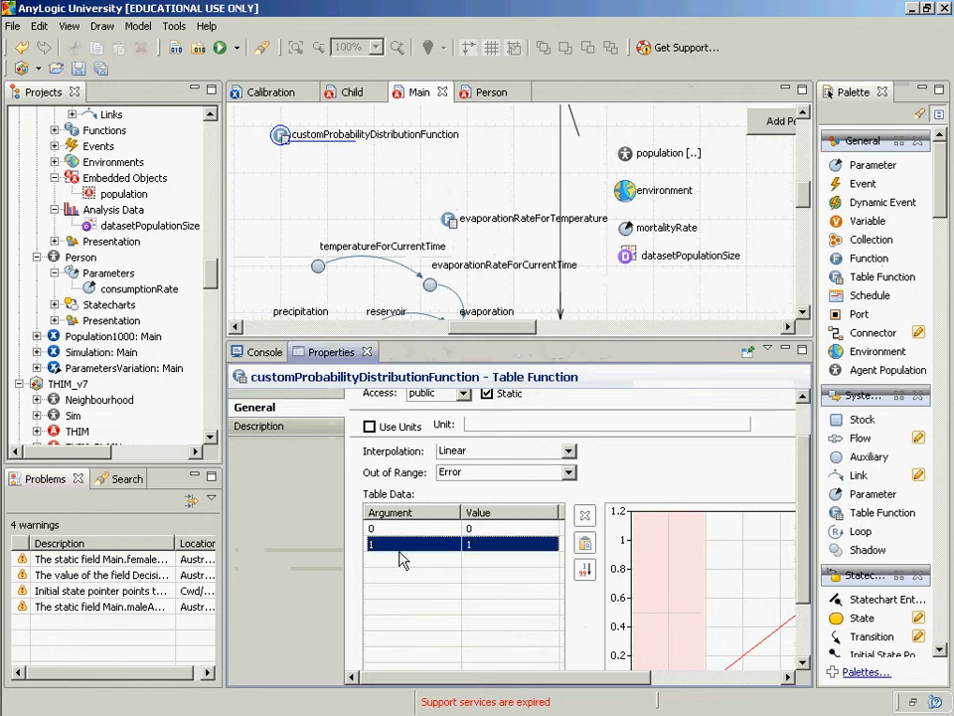
text(10)
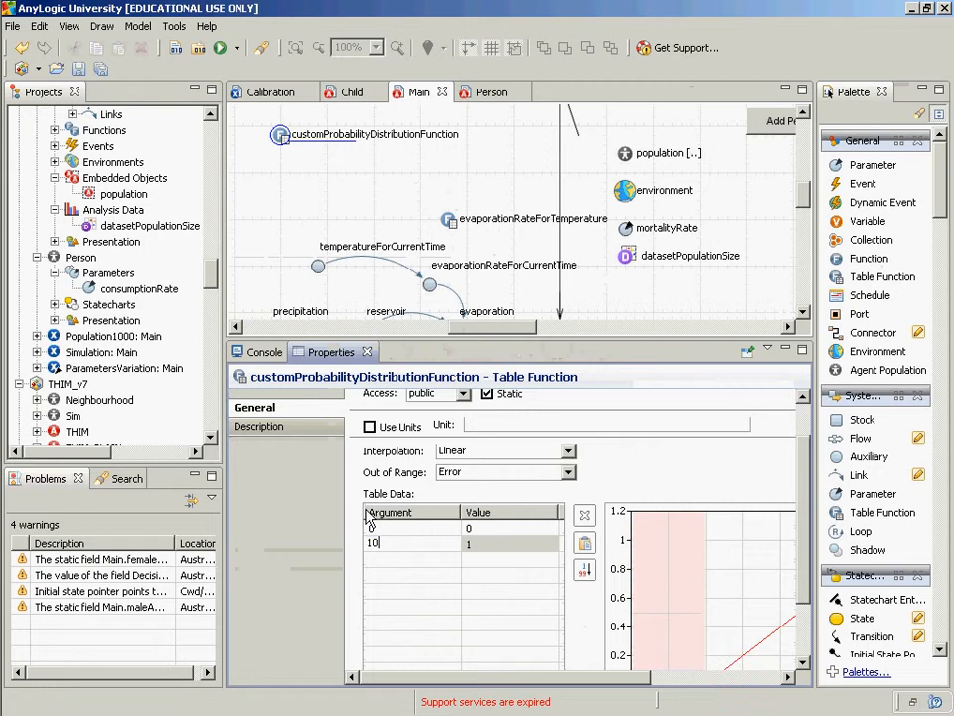
key(Return)
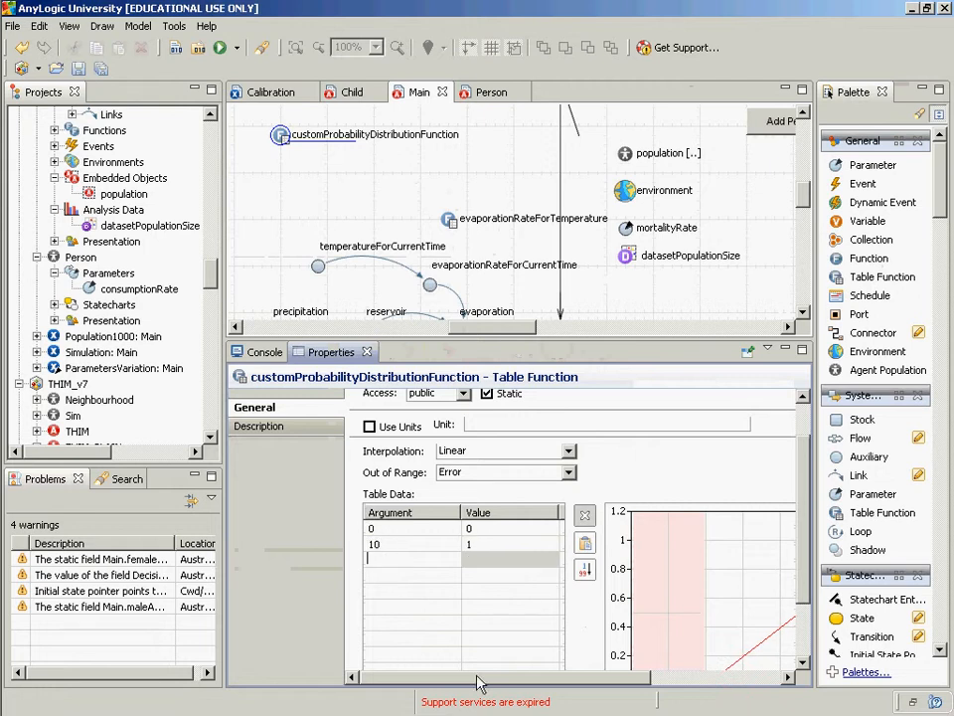
text(20)
key(Tab)
text(1)
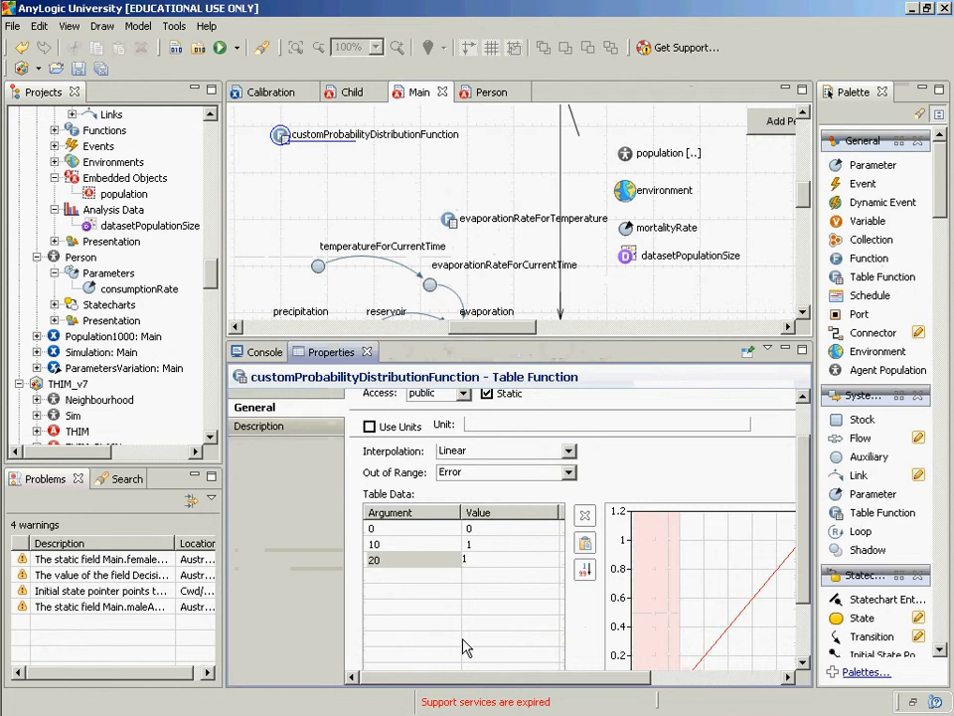
key(Return)
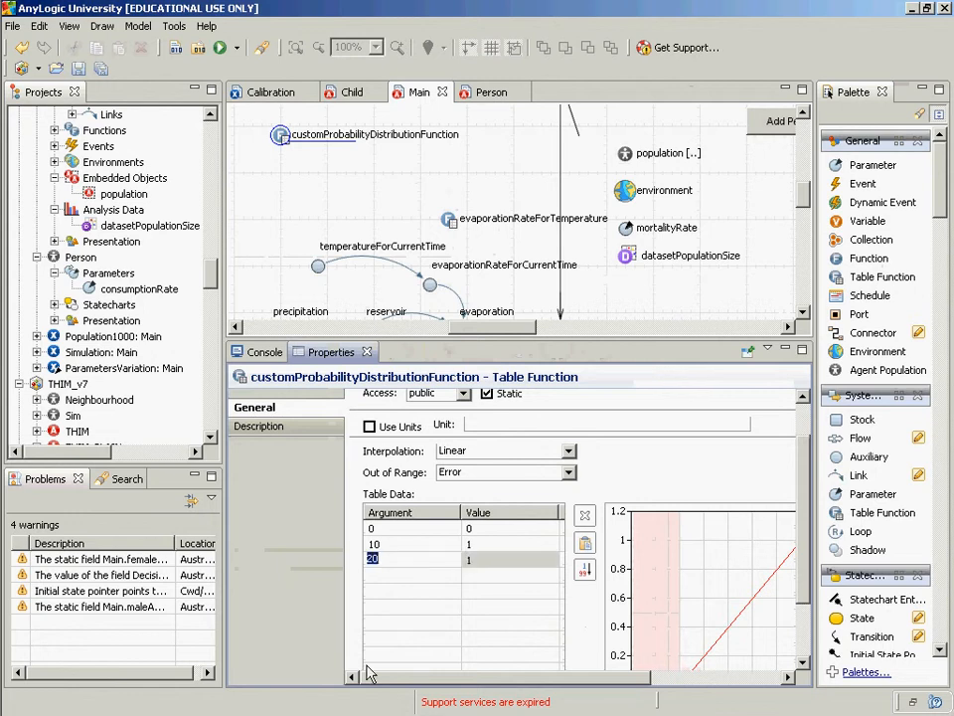
Step: Add a fourth table row with argument 30 and value 0, and view the function's plot
click(404, 573)
text(30)
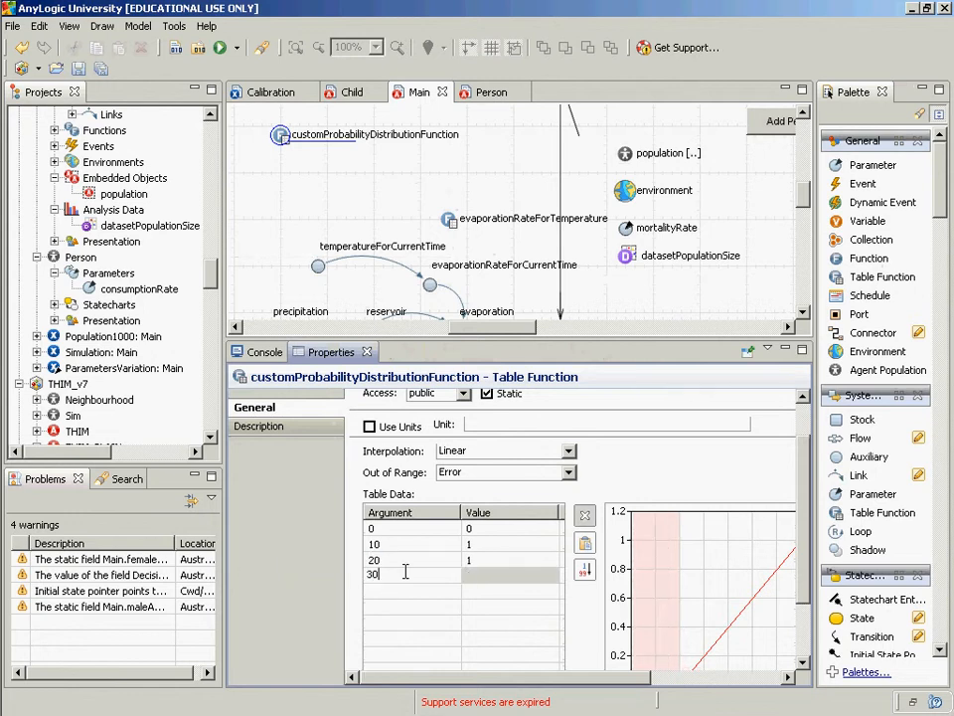
click(481, 576)
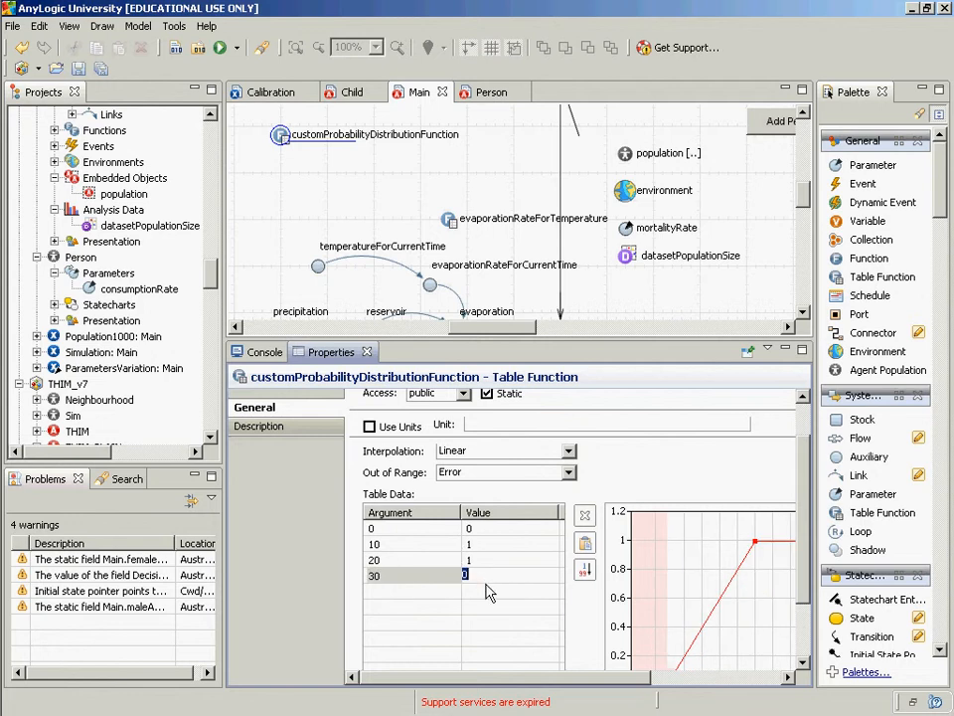
click(440, 560)
drag(456, 677, 655, 692)
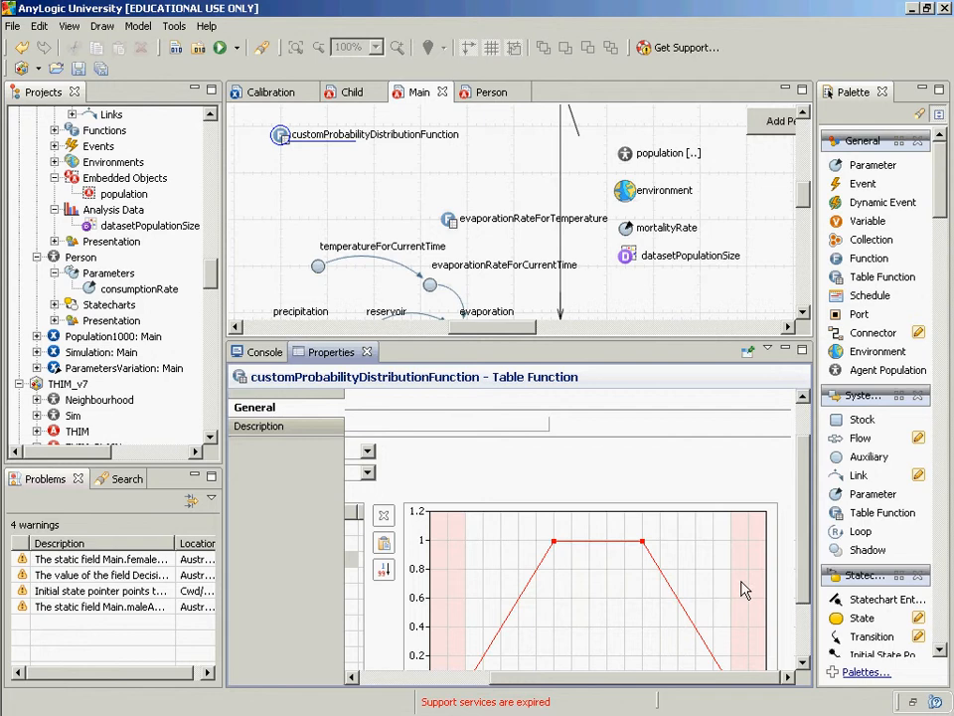
click(794, 557)
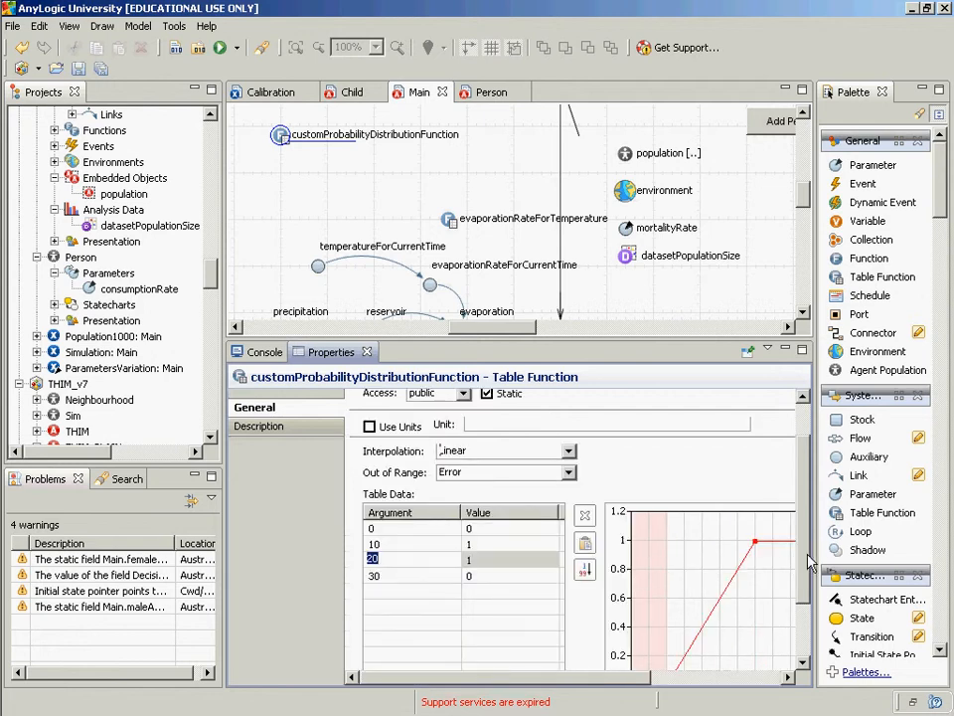
drag(807, 563, 804, 630)
drag(627, 682, 706, 673)
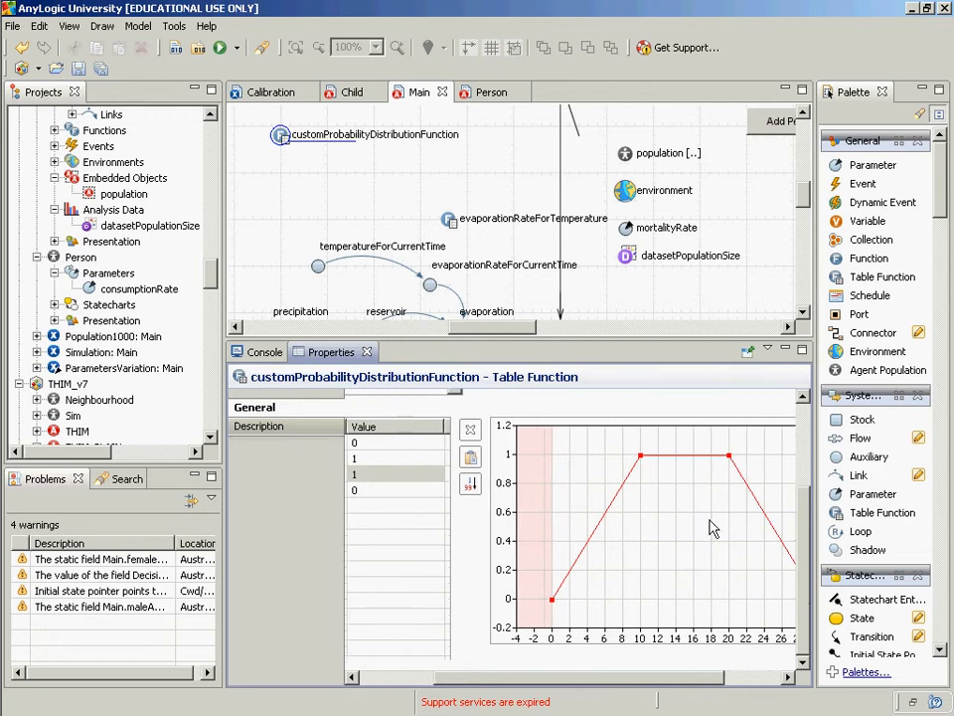
drag(805, 528, 833, 409)
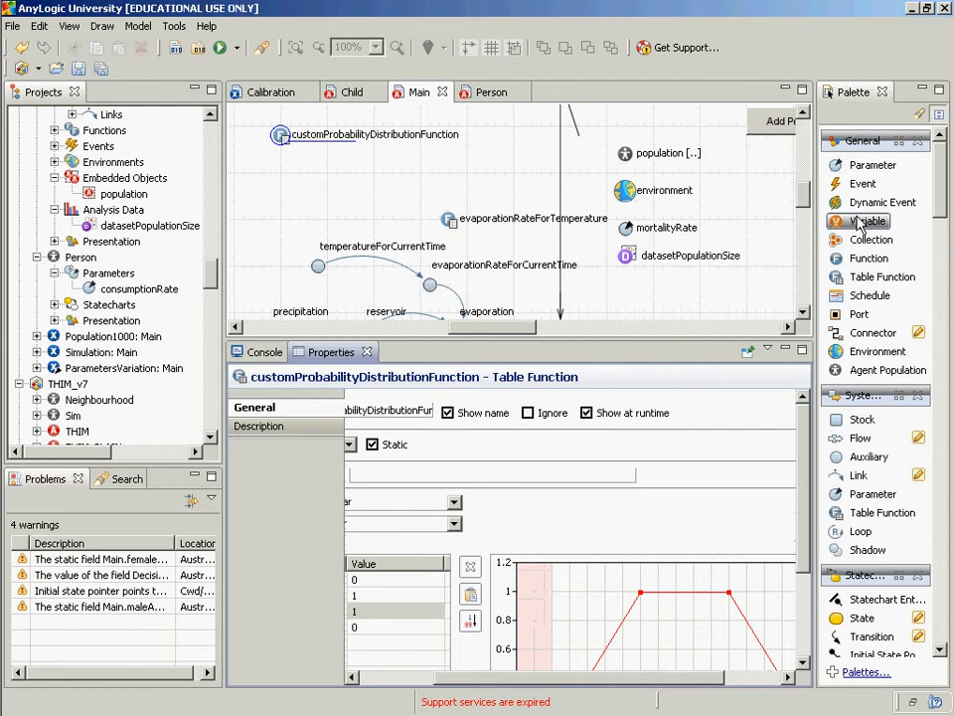
Step: Place a variable just below the customProbabilityDistributionFunction table function and name it customProbabilityDistribution
drag(860, 224, 278, 187)
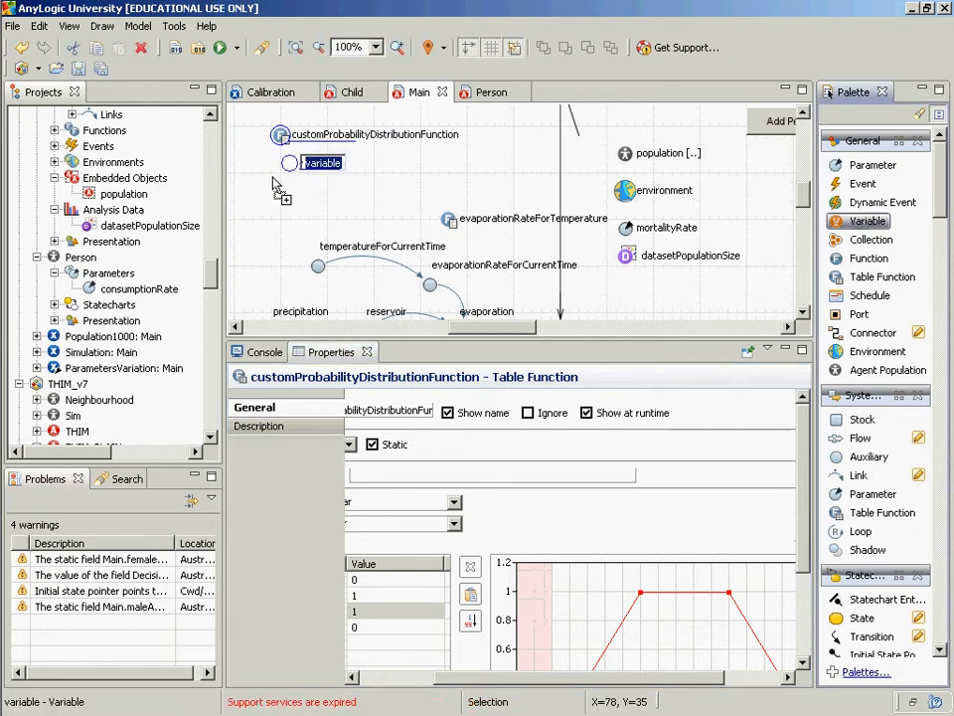
text(d)
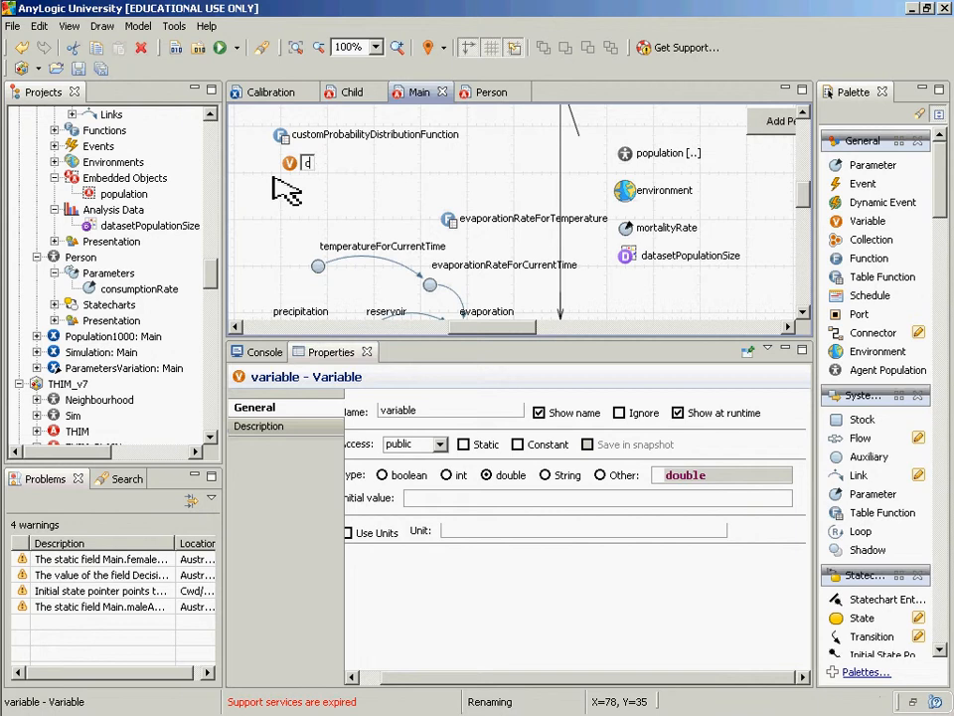
text(um)
key(BackSpace)
text(stomProbabili)
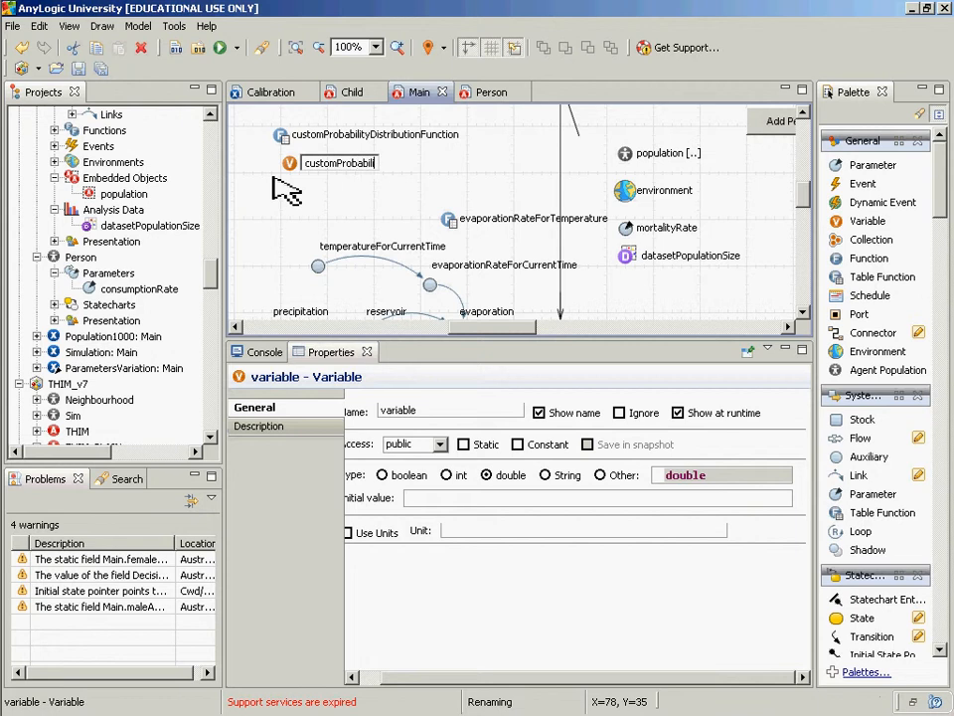
text(tyDistribution)
key(Return)
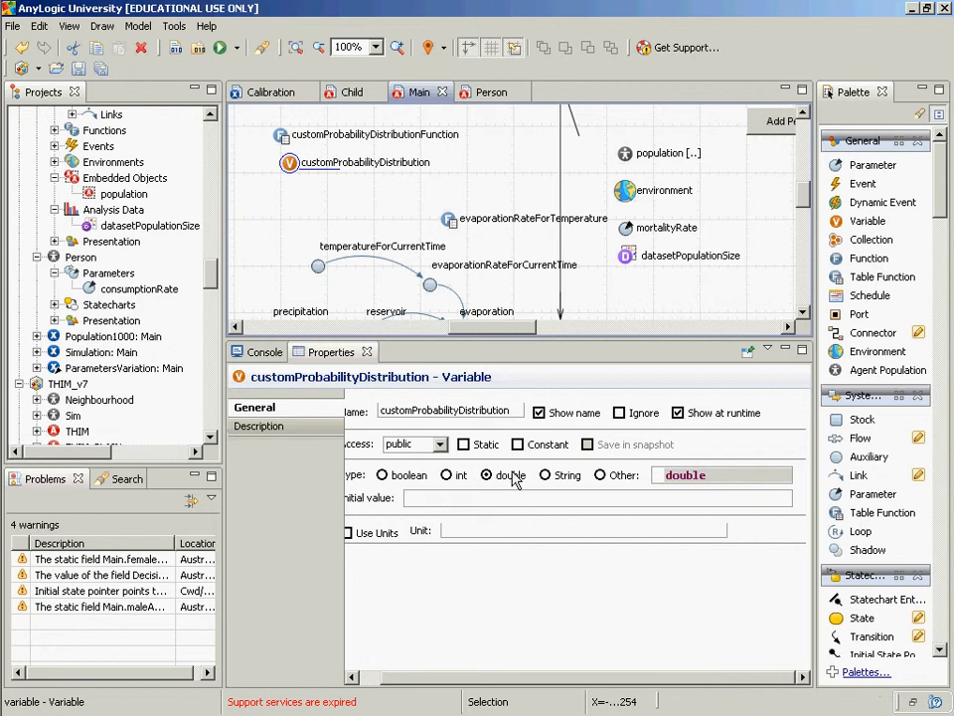
Step: Set the variable's type to Other with the class CustomDistribution, completed from the code suggestions
click(599, 475)
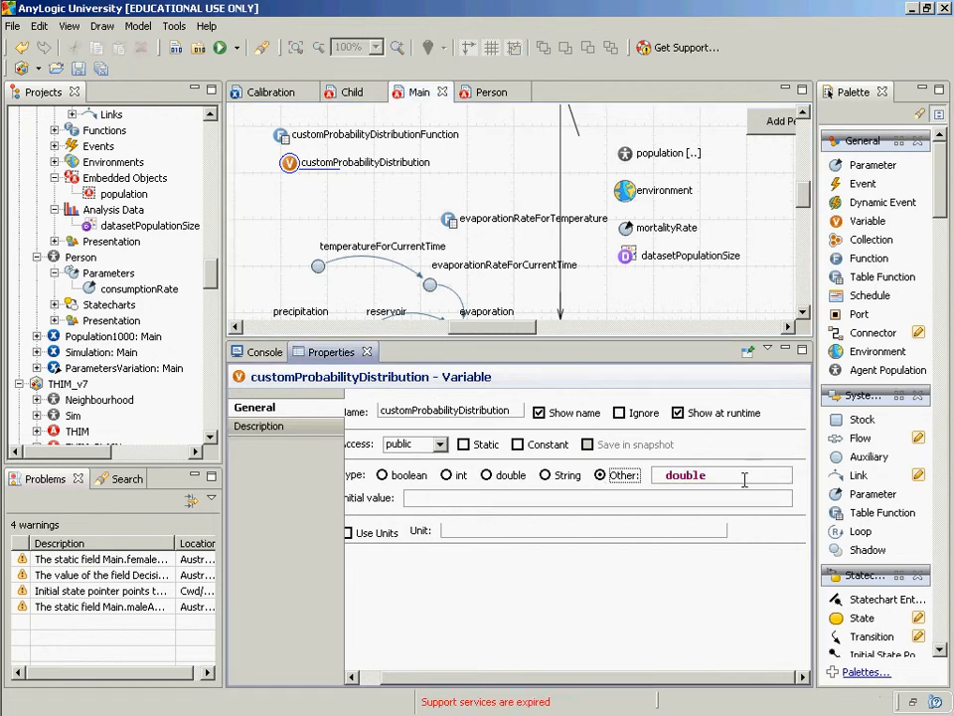
drag(743, 478, 572, 478)
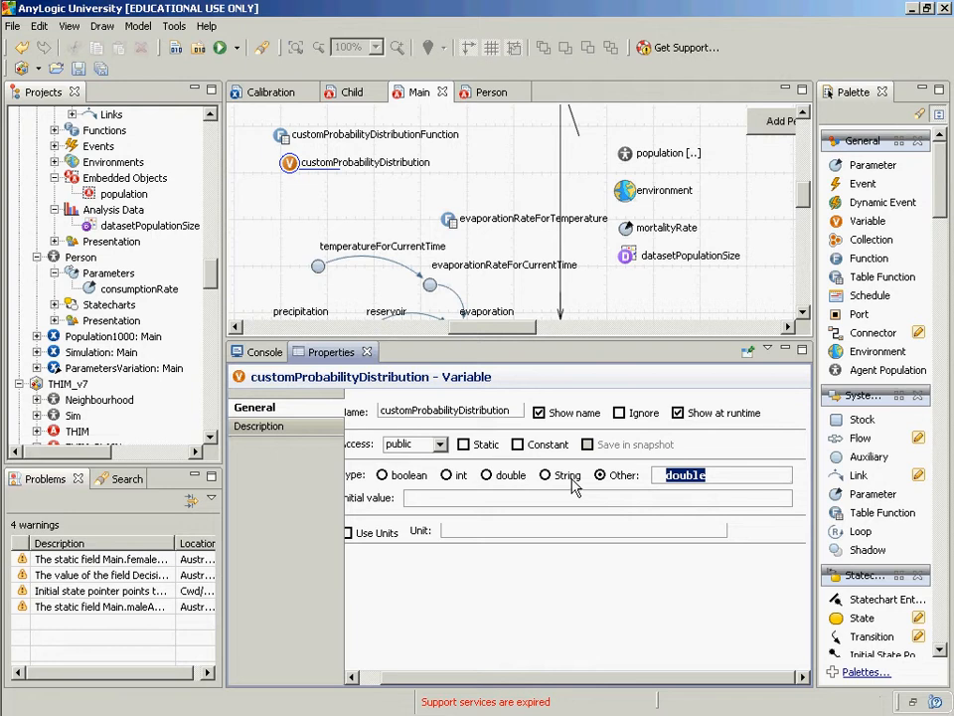
text(Custom)
key(BackSpace)
key(BackSpace)
text(om)
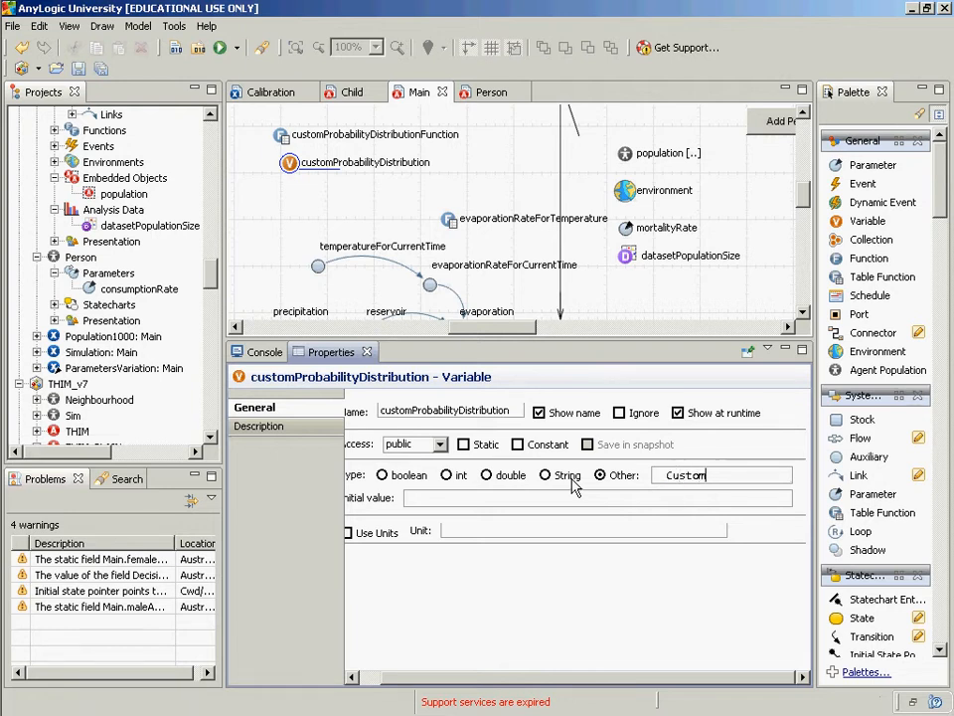
key(ctrl+space)
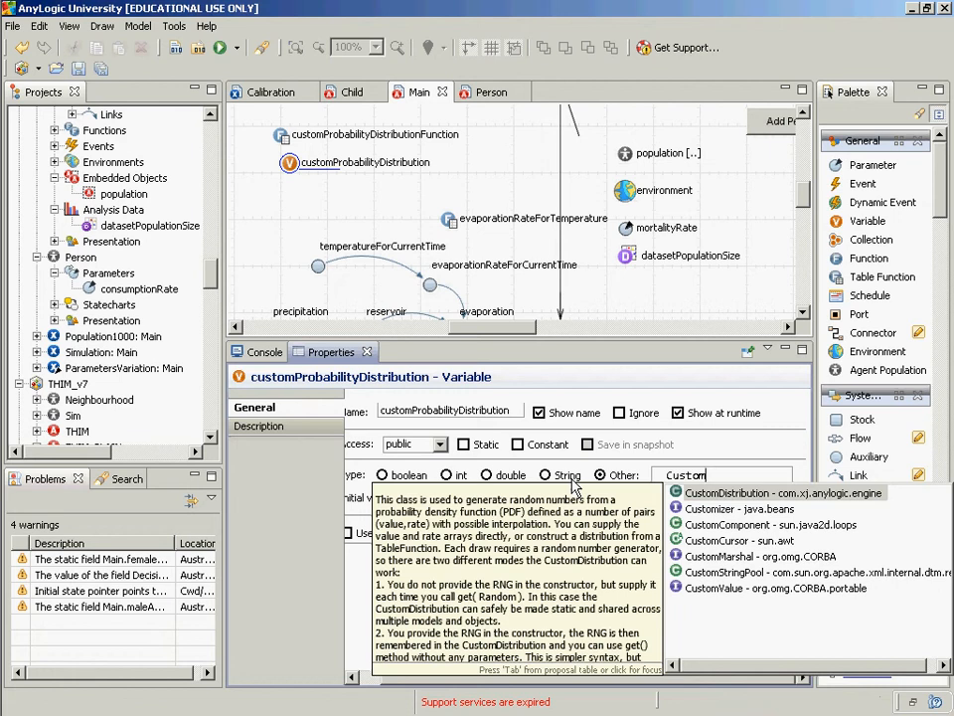
key(Return)
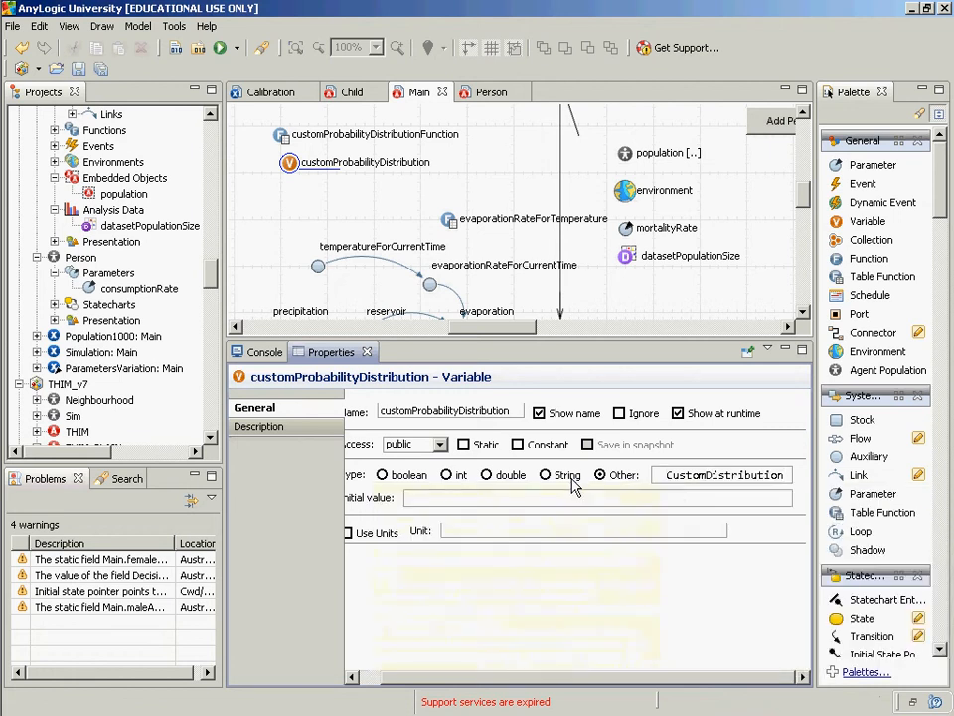
Step: Start the variable's initial value with the constructor call new CustomDistribution()
key(ctrl+a)
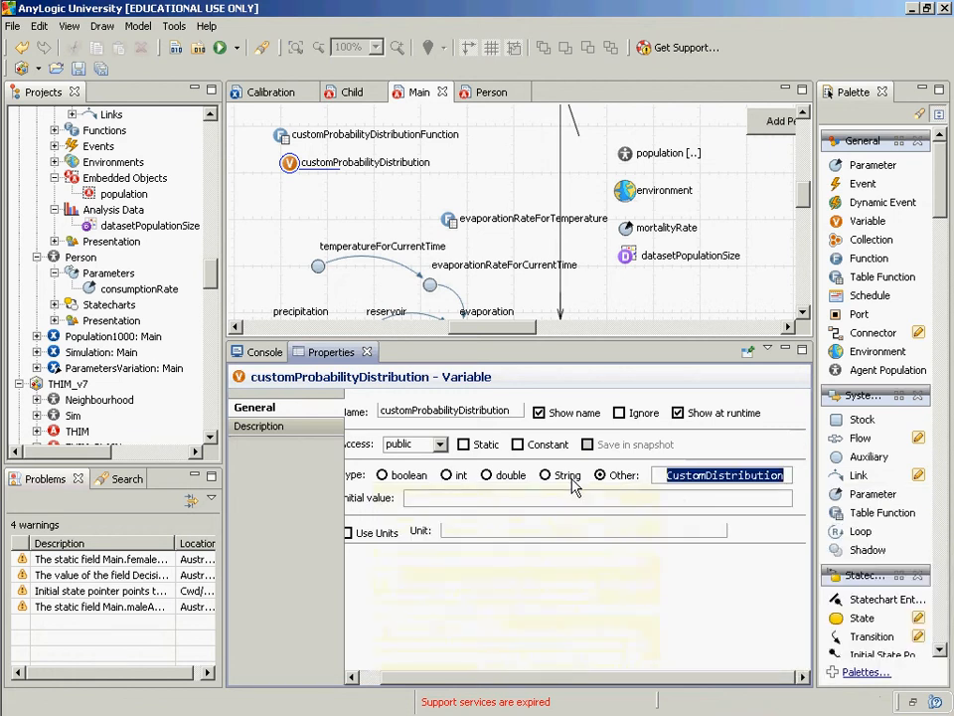
key(shift+Tab)
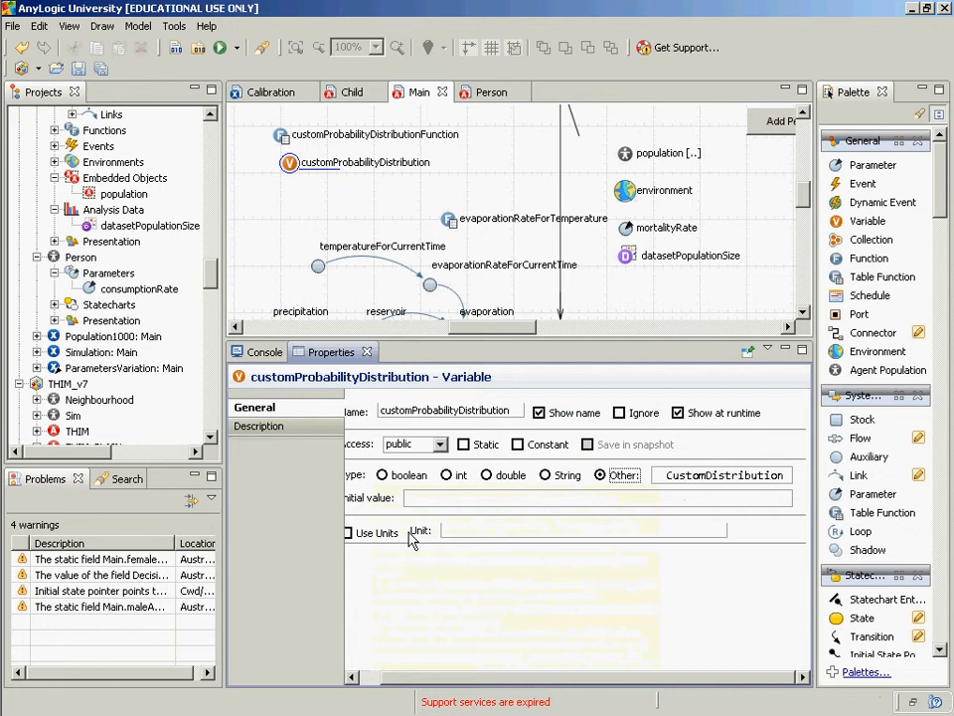
click(423, 498)
text(new CustomDistribution()
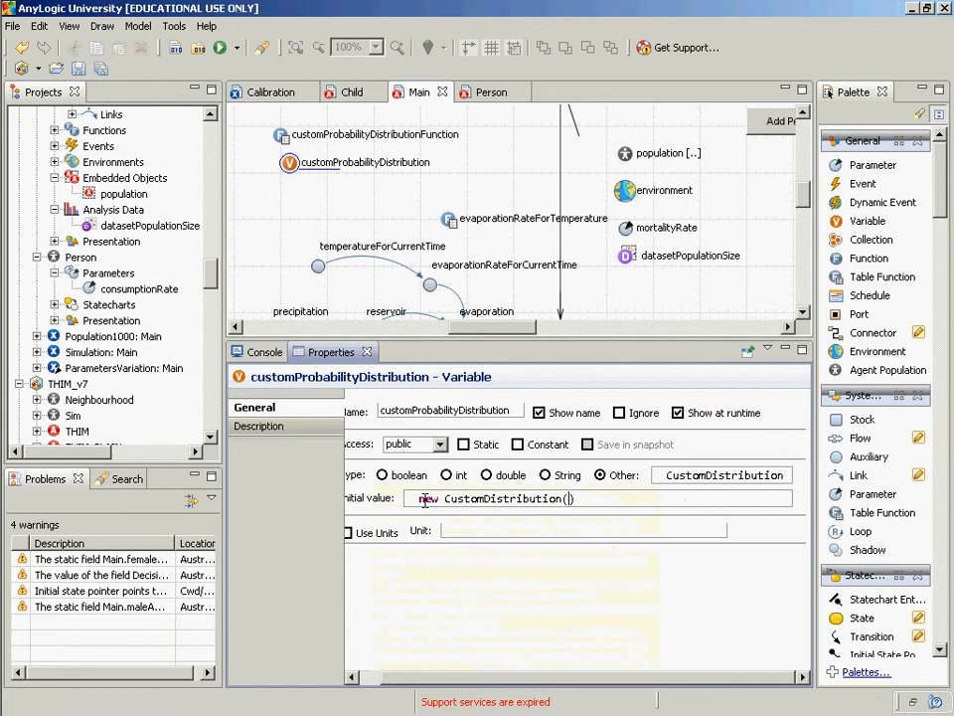
Step: Read the CustomDistribution class description in the code suggestions, including how the random number generator and table function are supplied
key(ctrl+space)
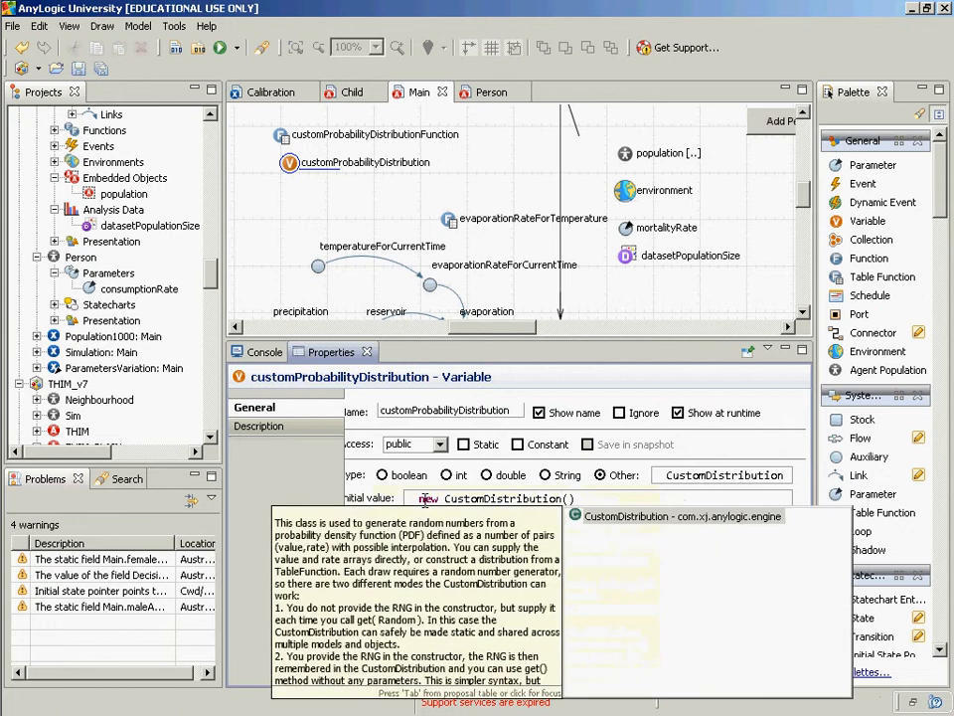
scroll(502, 604, down, 5)
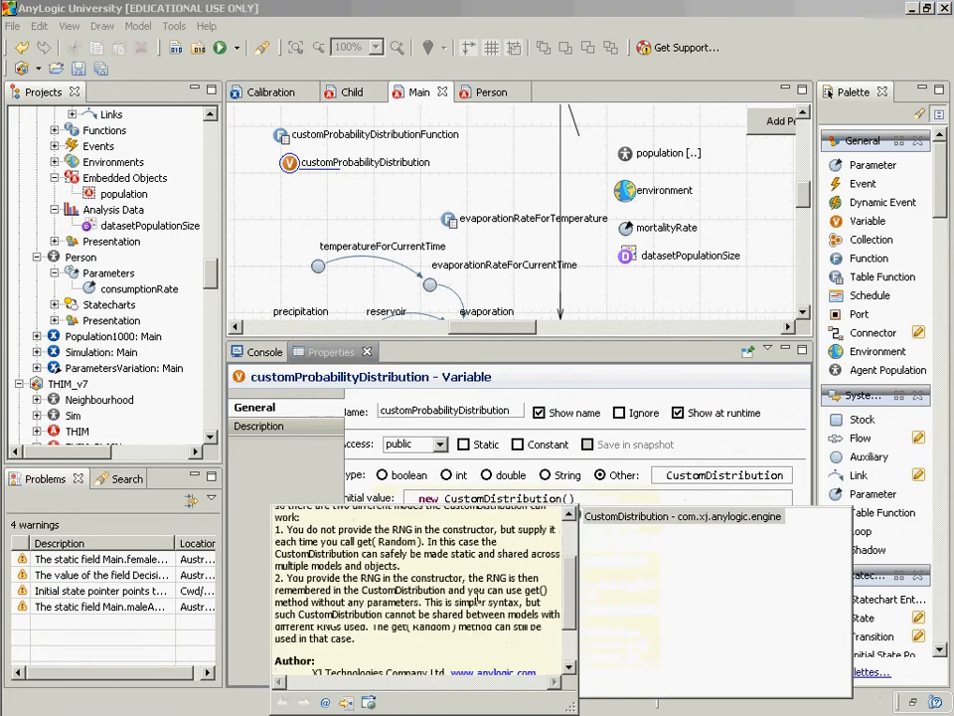
double_click(627, 519)
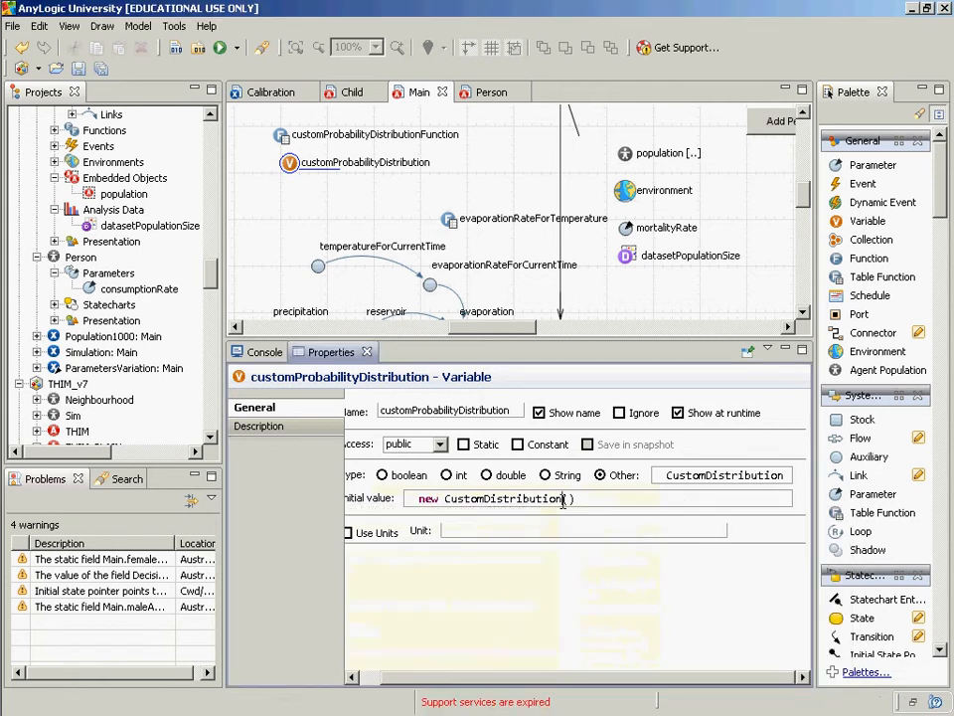
key(ctrl+space)
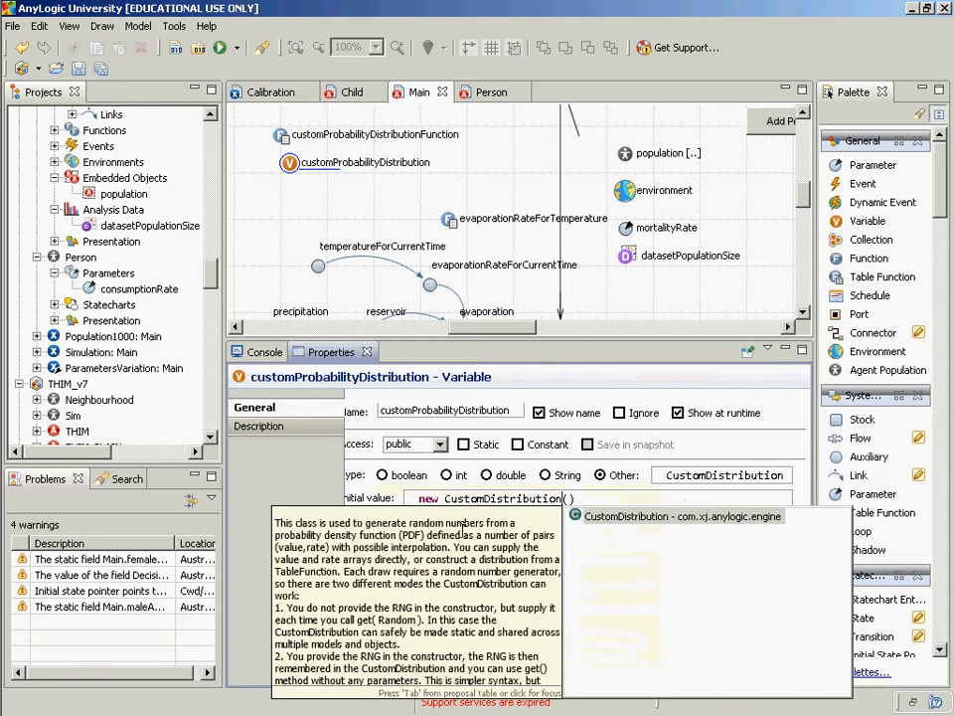
click(462, 532)
scroll(465, 547, down, 4)
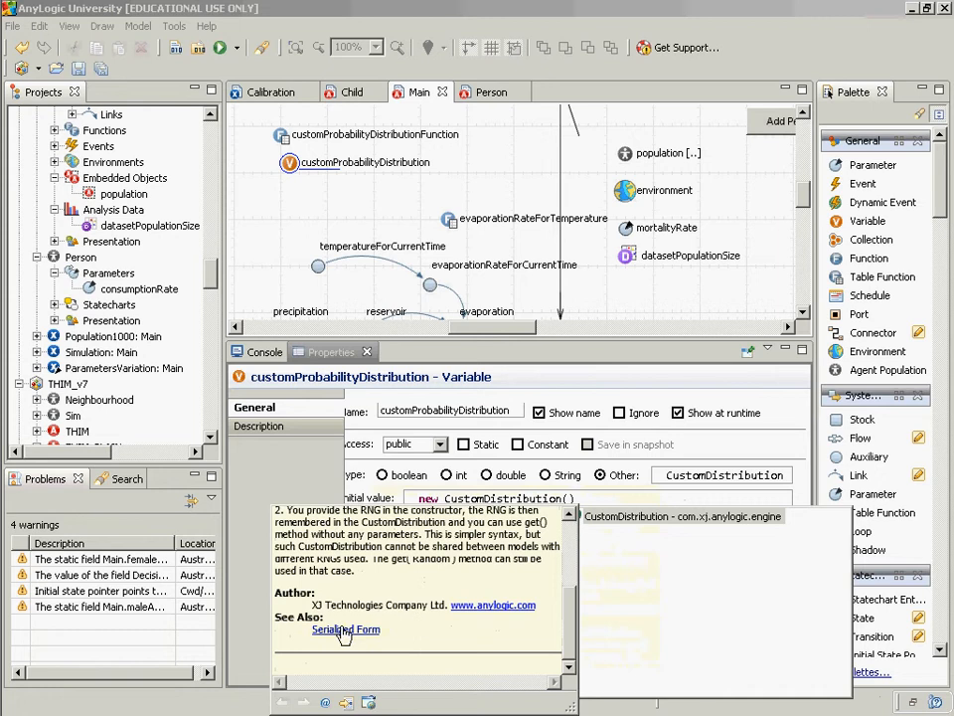
scroll(398, 586, up, 3)
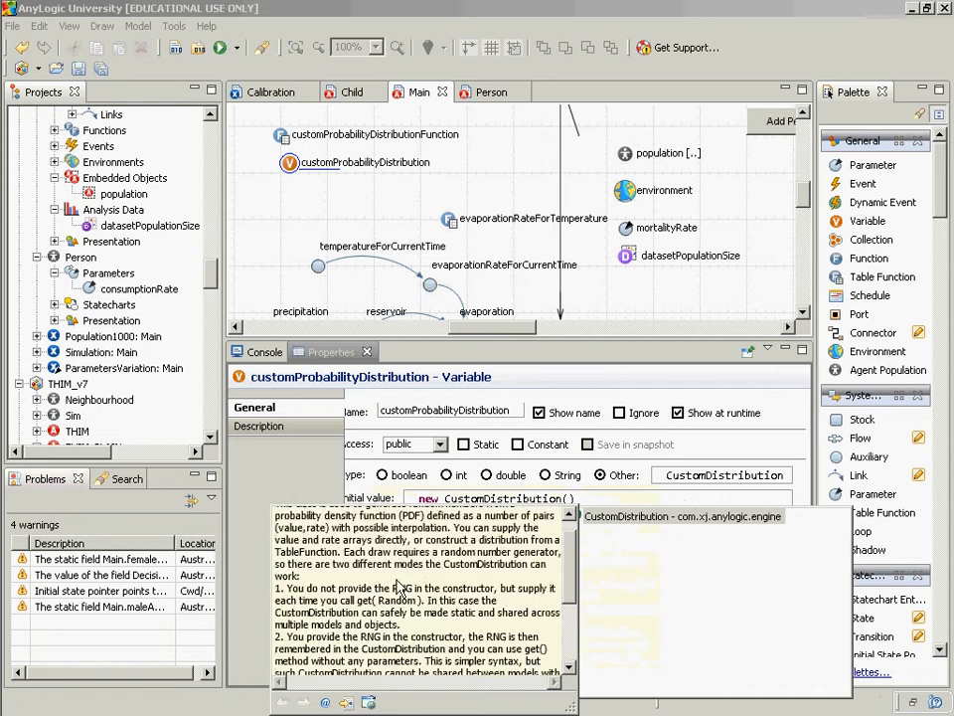
click(646, 495)
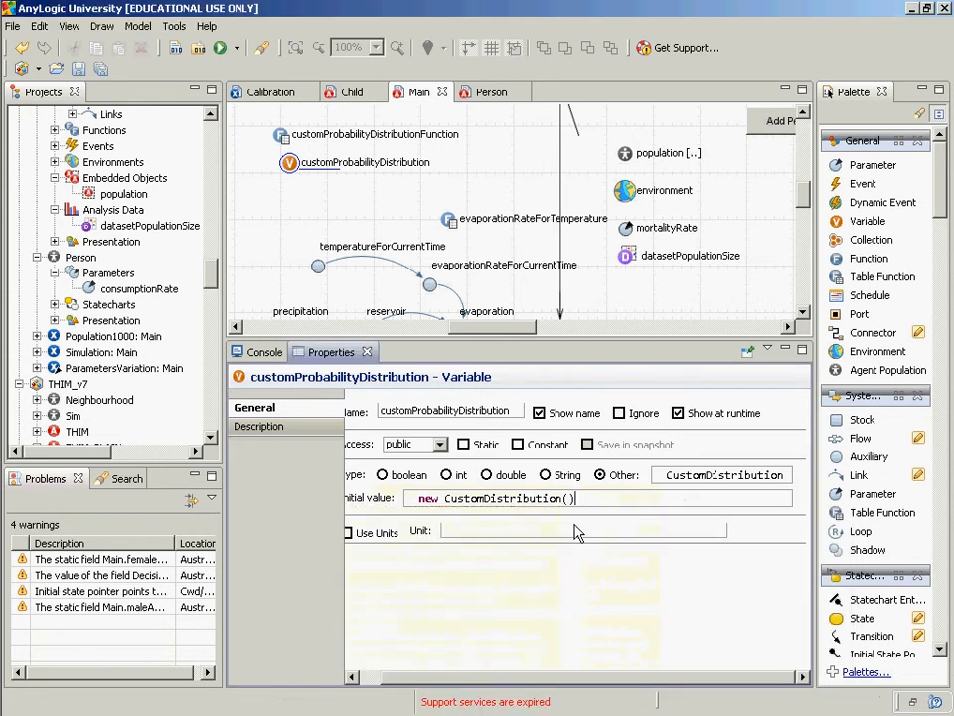
Step: Pass customProbabilityDistributionFunction as the argument of the CustomDistribution constructor, completed from the code suggestions
key(Left)
text(custom)
key(ctrl+space)
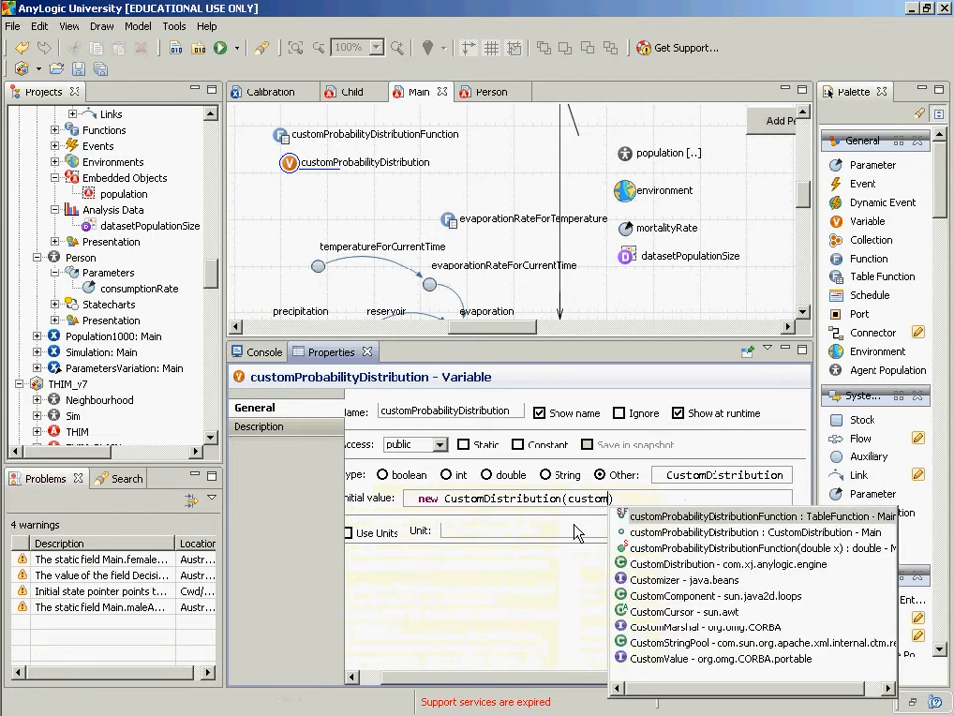
key(Return)
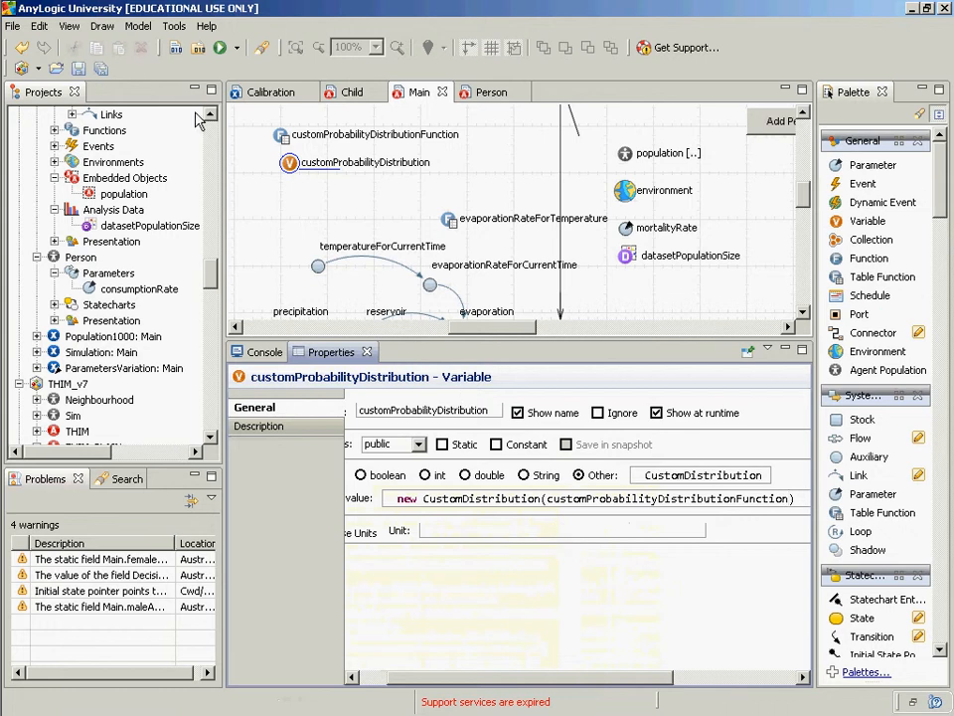
Step: Examine the full plot of the customProbabilityDistributionFunction table function
click(315, 172)
click(283, 142)
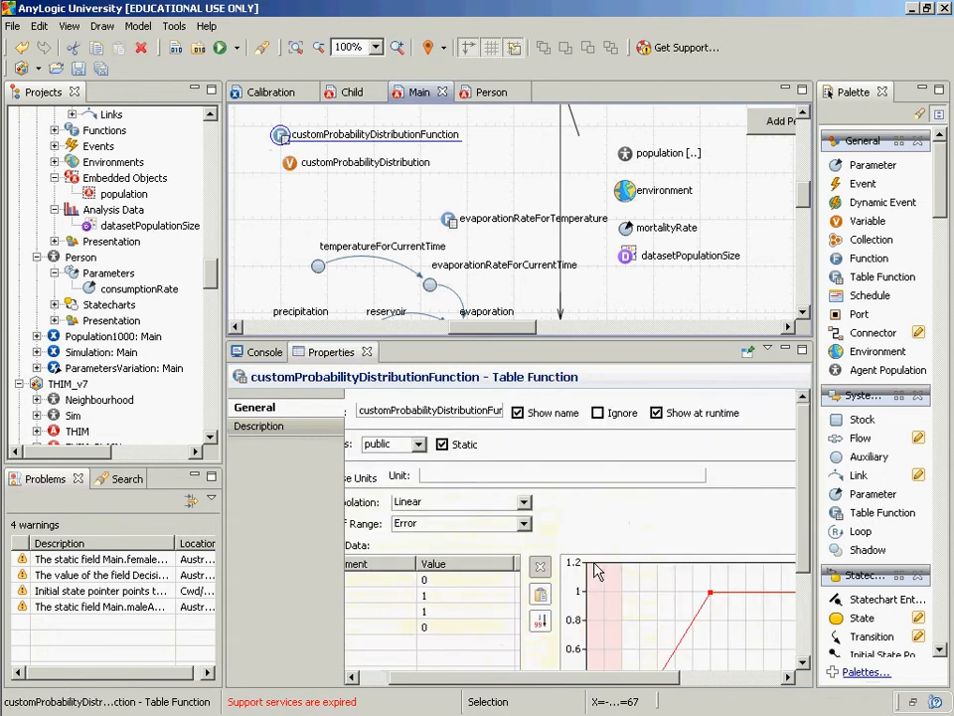
drag(802, 481, 799, 576)
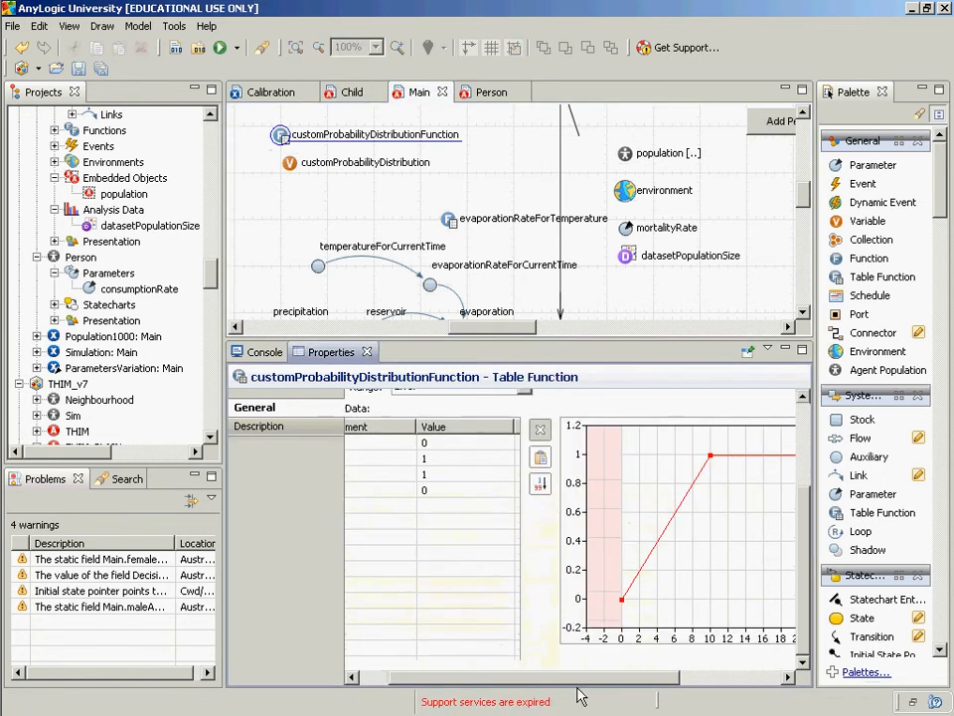
drag(576, 679, 685, 686)
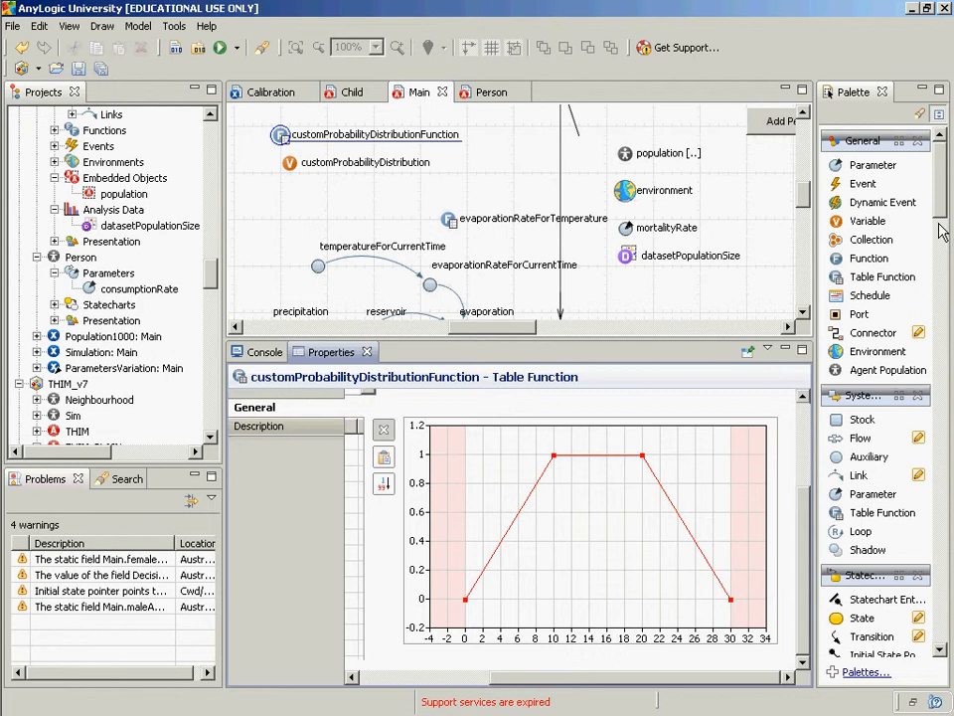
Step: Place a histogram data object below the variable, name it histogramTestForCustomDistribution, and align both objects beneath the table function
drag(939, 194, 941, 204)
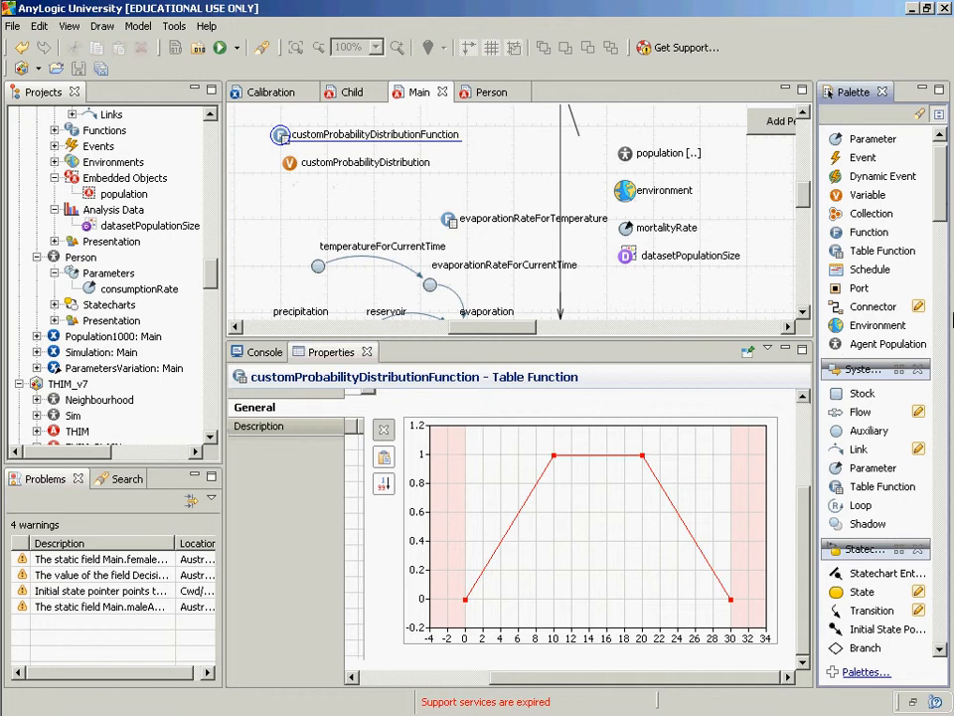
drag(939, 198, 934, 254)
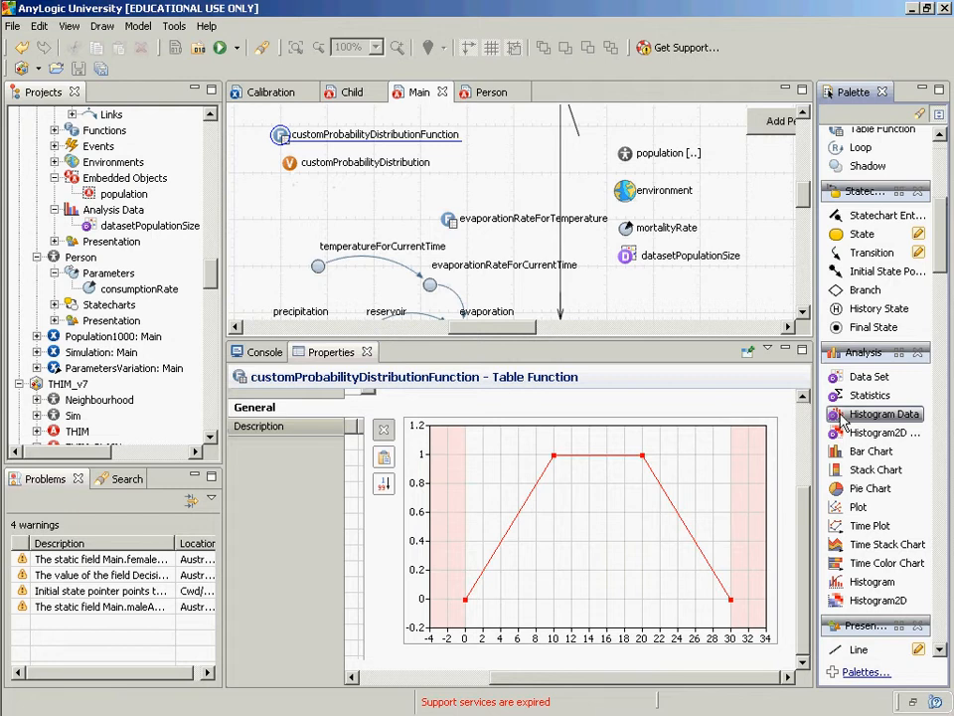
drag(843, 417, 289, 200)
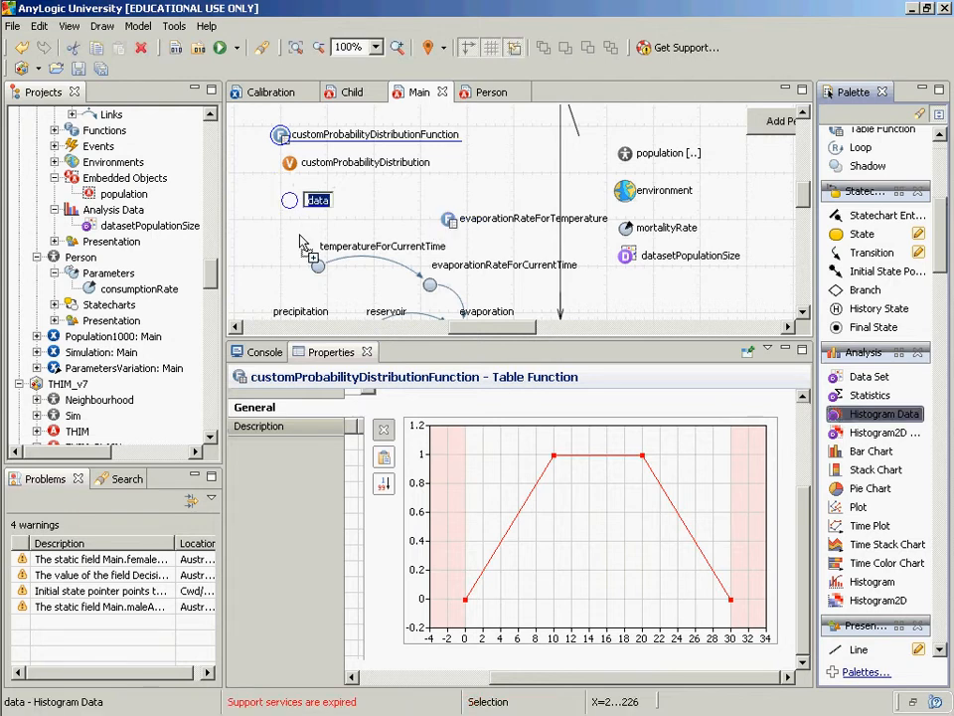
text(histogram)
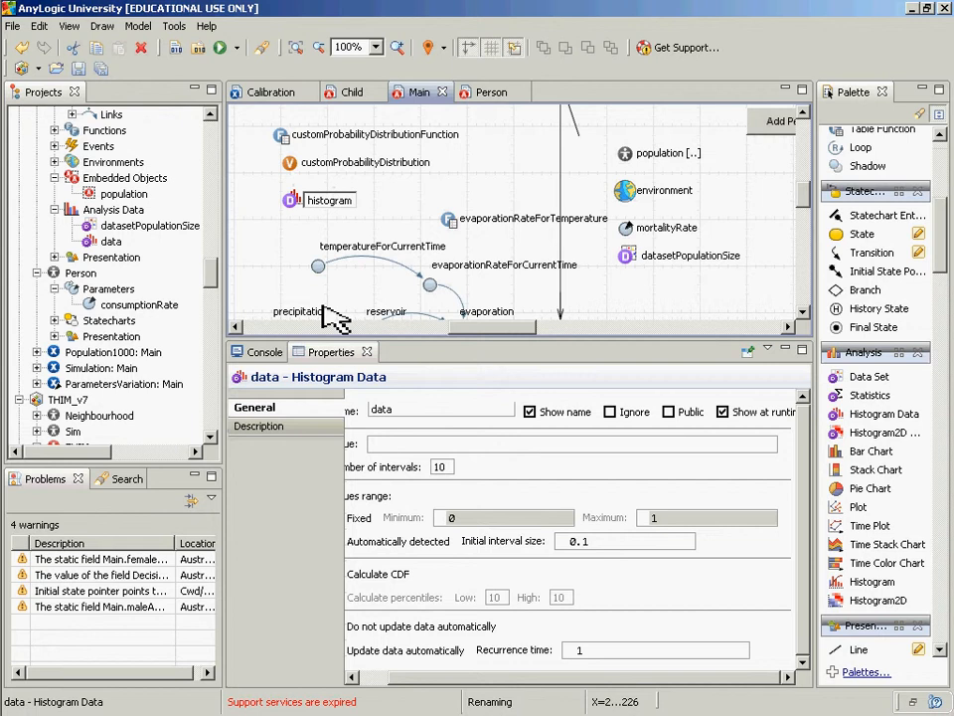
text(TestForCustomP)
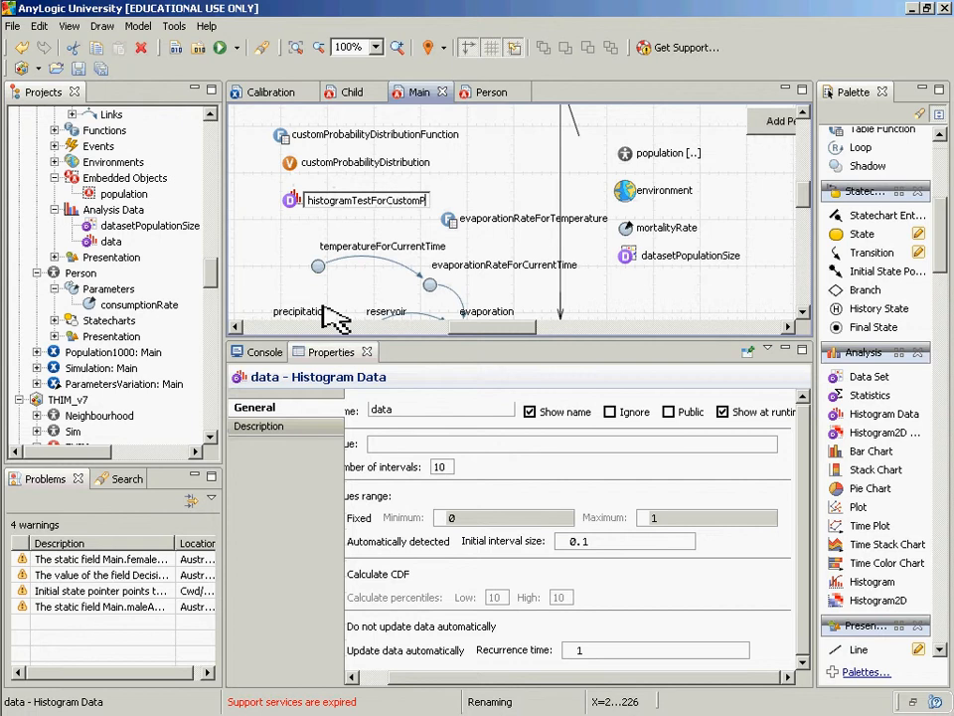
key(BackSpace)
text(Distribution)
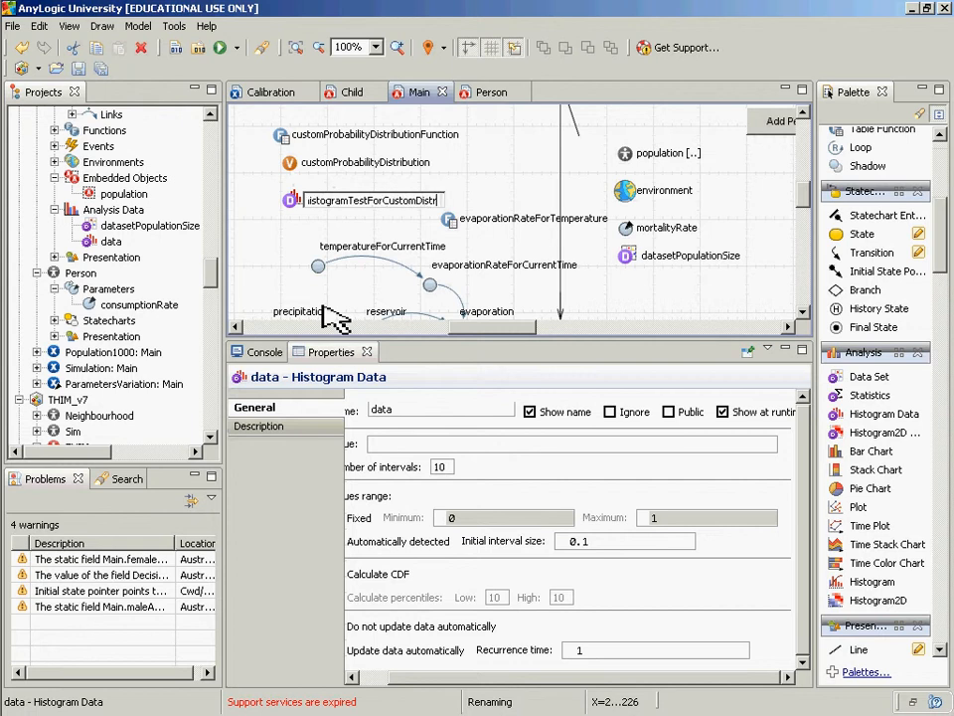
key(Return)
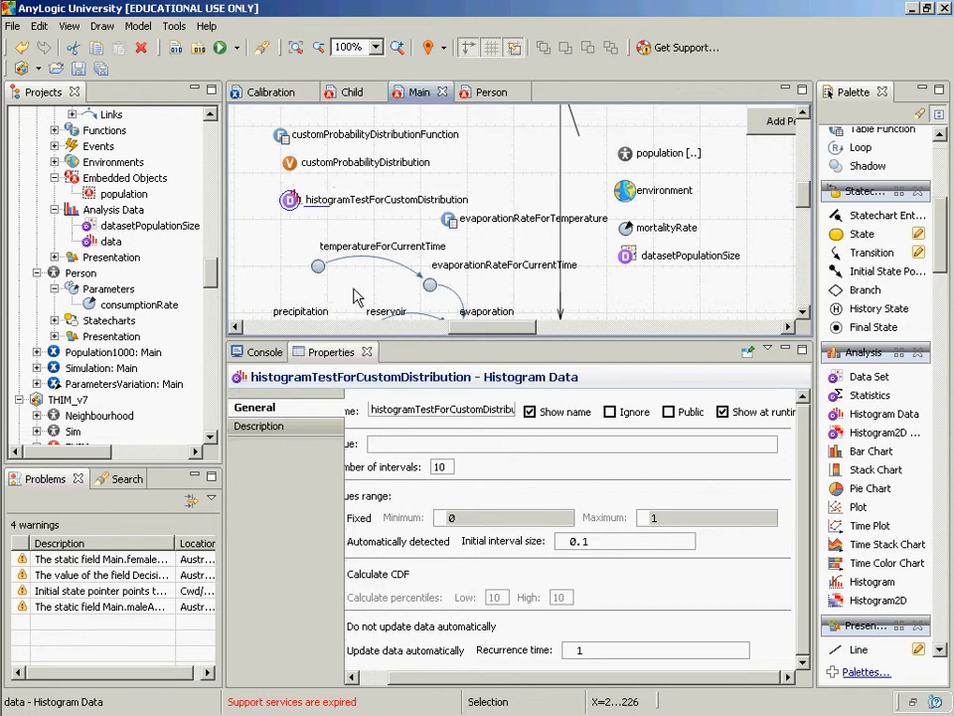
drag(290, 163, 281, 200)
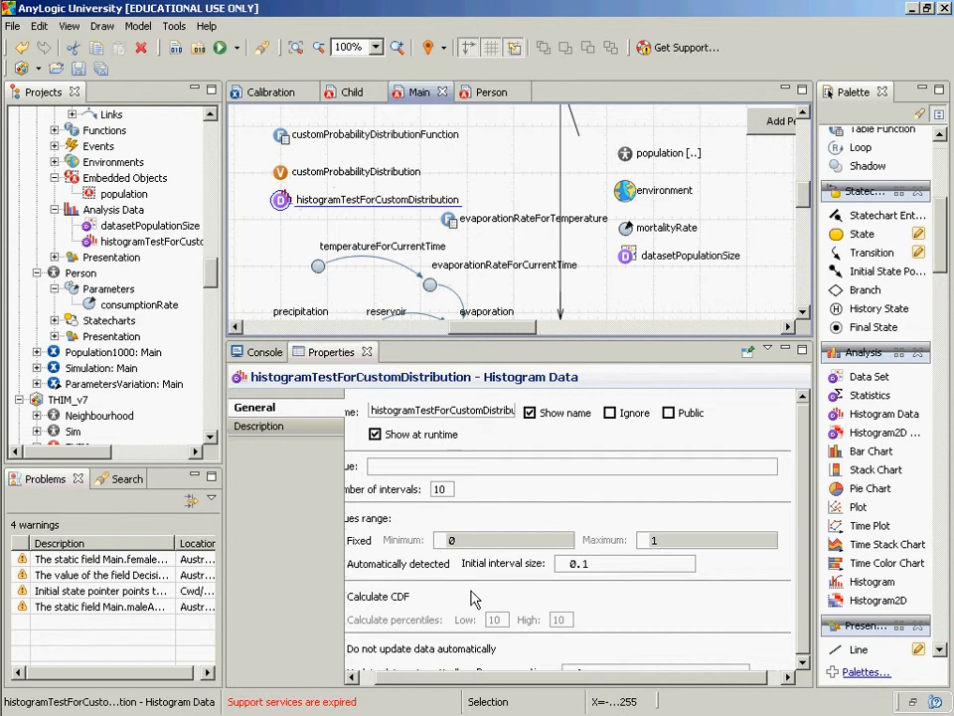
Step: Set the histogram data's value to customProbabilityDistribution.get(), completed from the code suggestions
drag(495, 678, 439, 666)
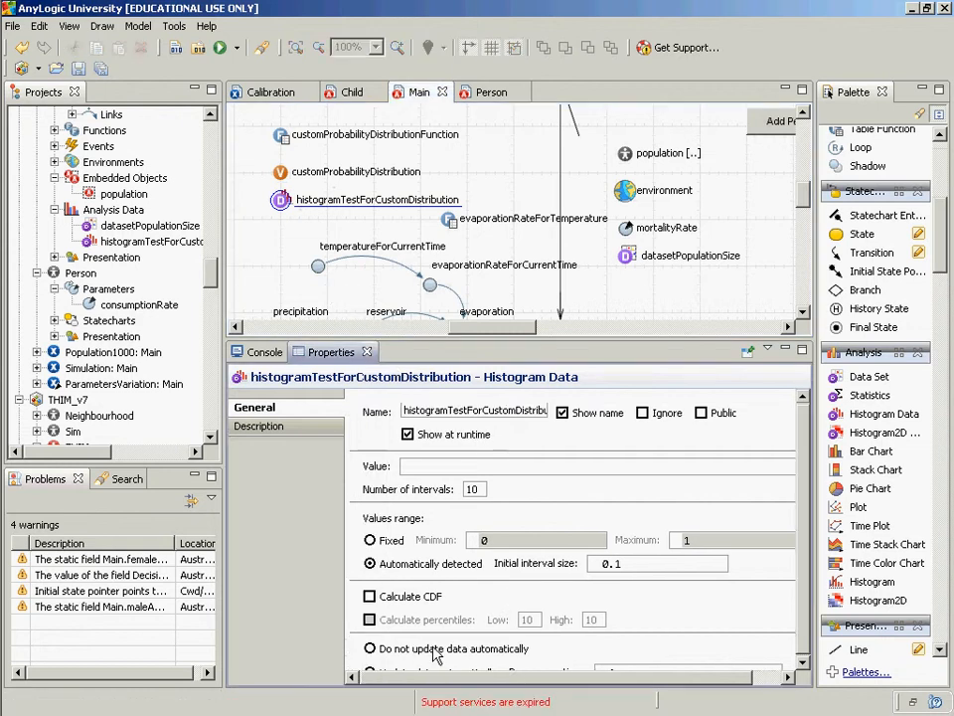
click(473, 465)
text(cust)
key(ctrl+space)
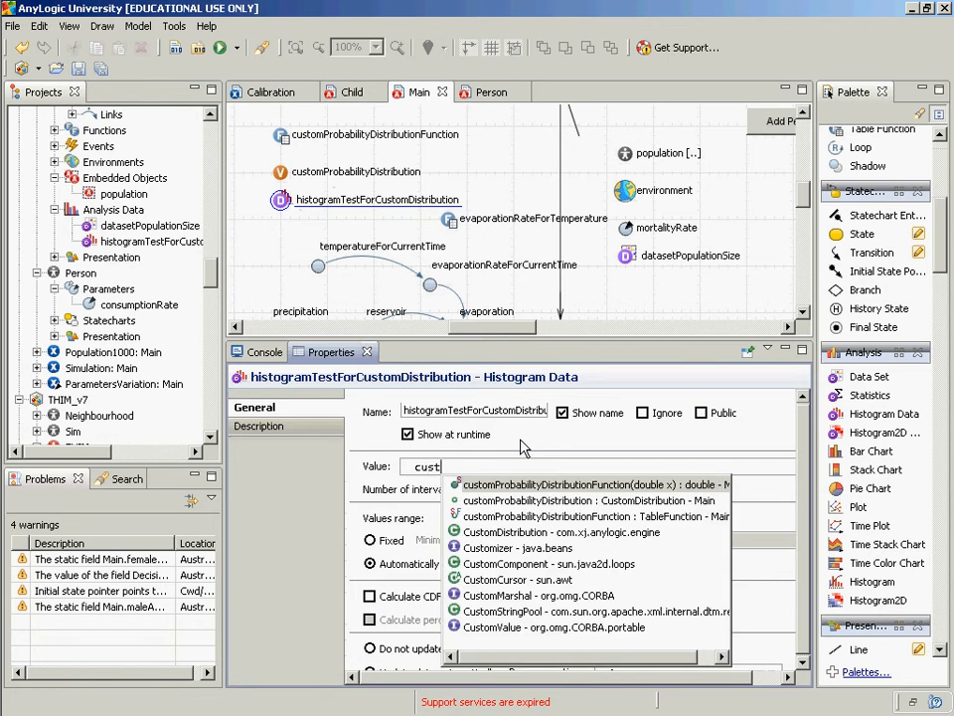
key(Down)
key(Return)
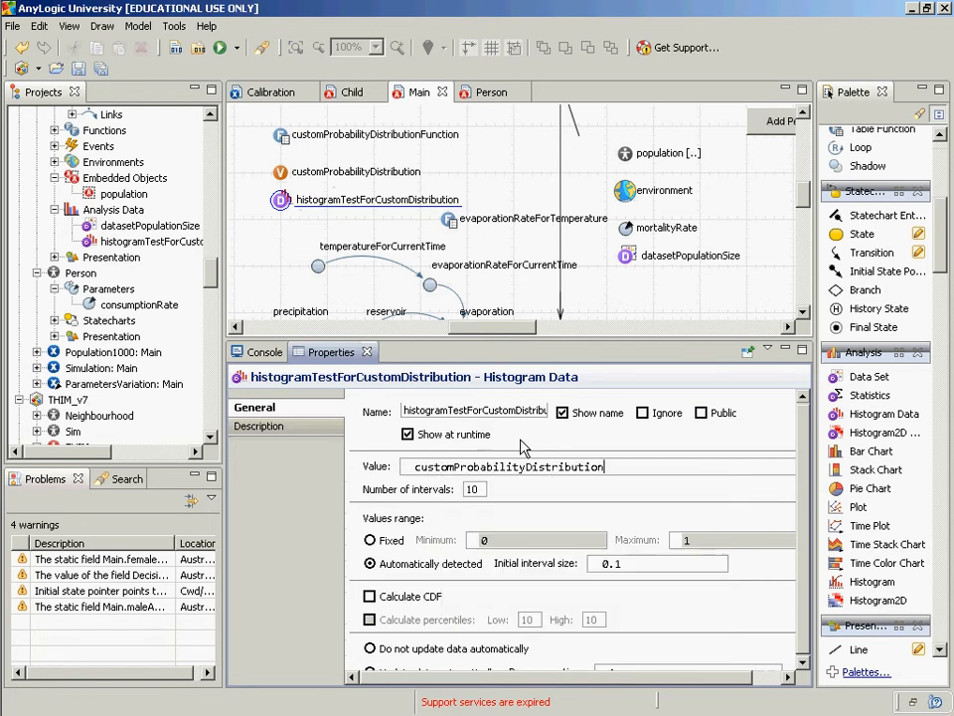
text(.)
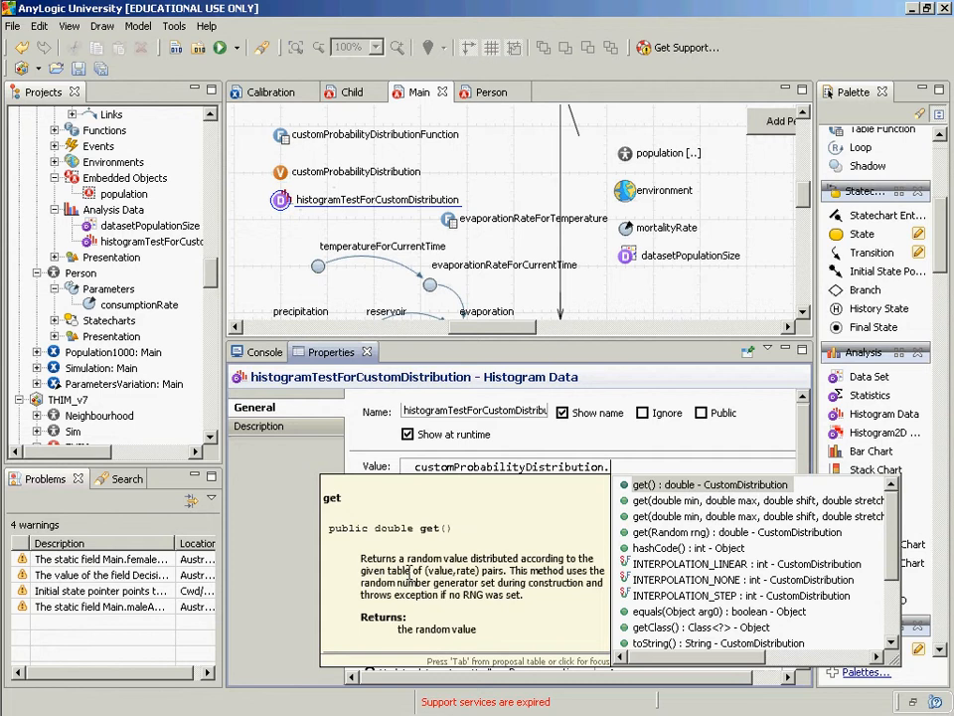
key(Return)
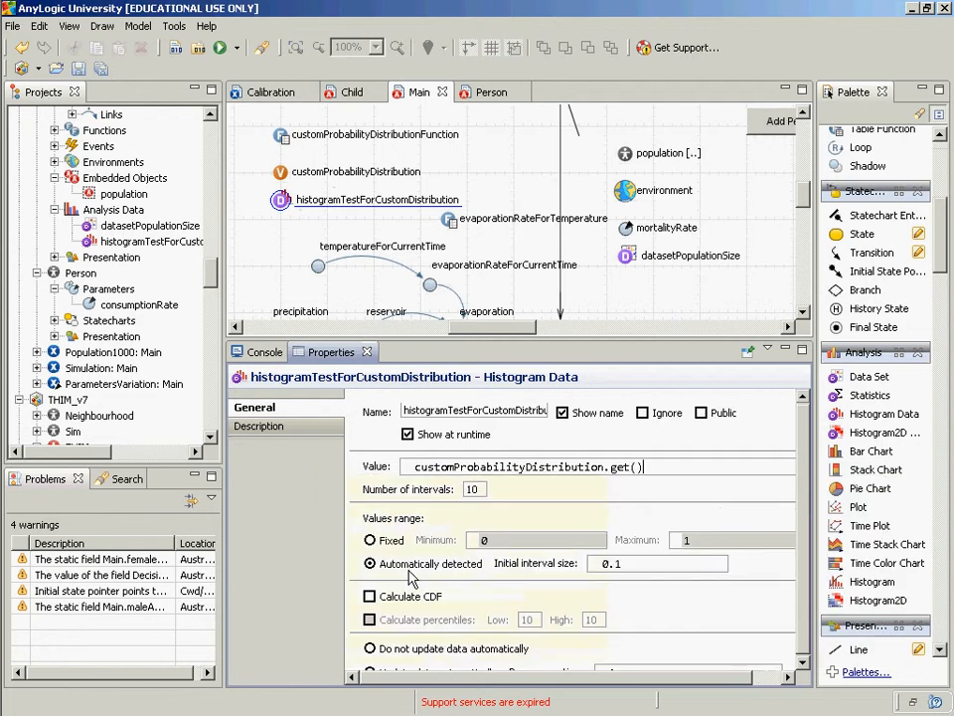
Step: Set the histogram data to 100 intervals and a fixed values range with a maximum of 100
click(477, 488)
key(BackSpace)
key(BackSpace)
text(100)
click(370, 540)
click(721, 539)
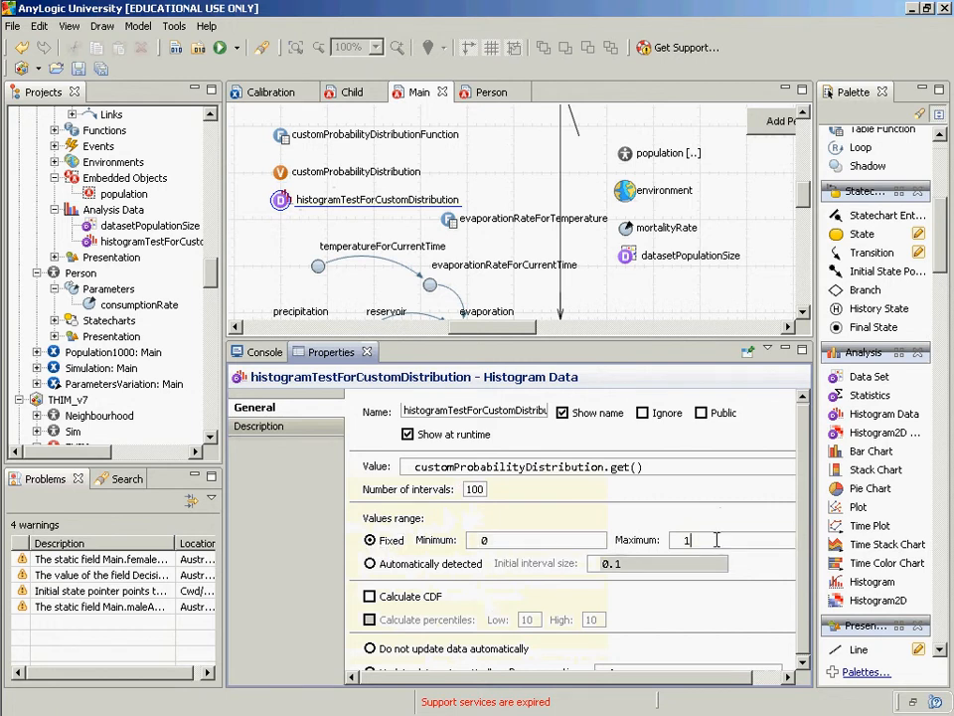
text(00)
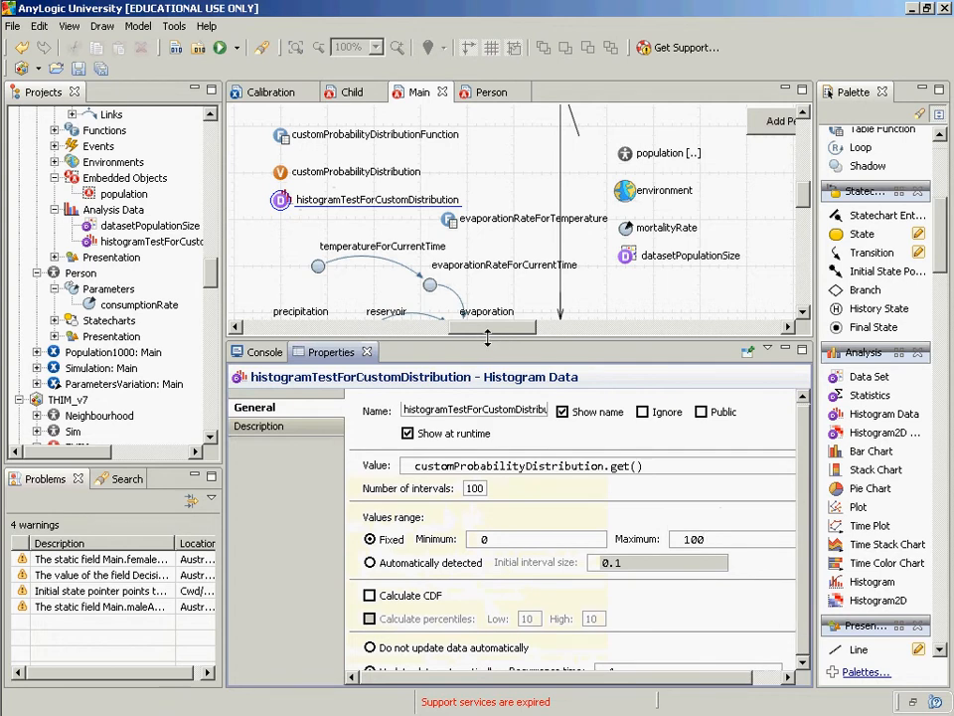
Step: Review the constructor argument in the customProbabilityDistribution variable's initial value and the plot of the table function it refers to
drag(487, 338, 487, 274)
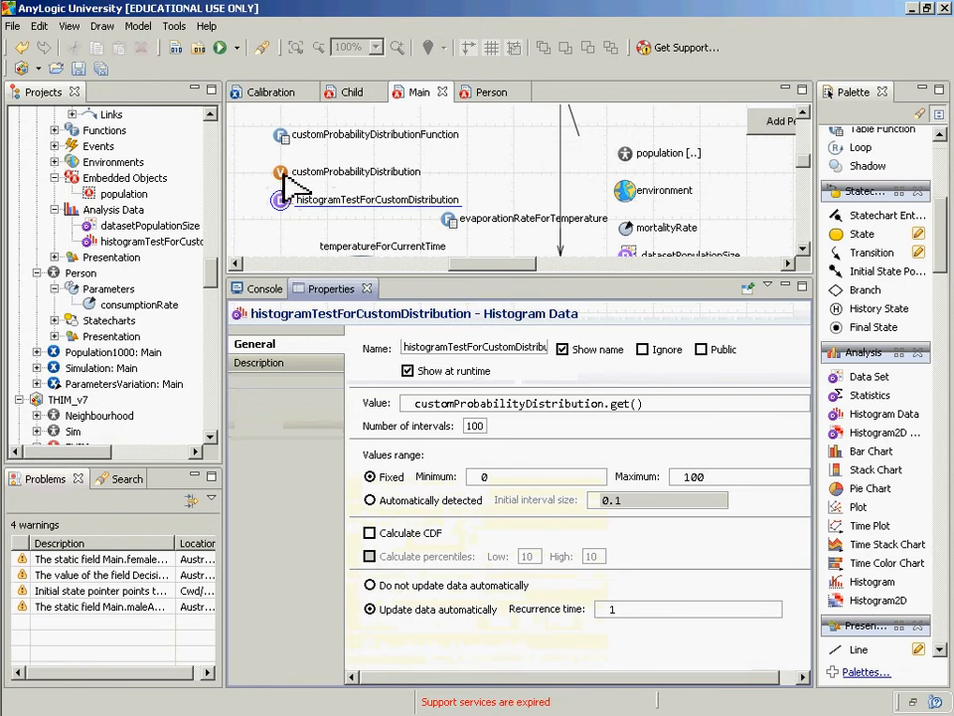
click(282, 175)
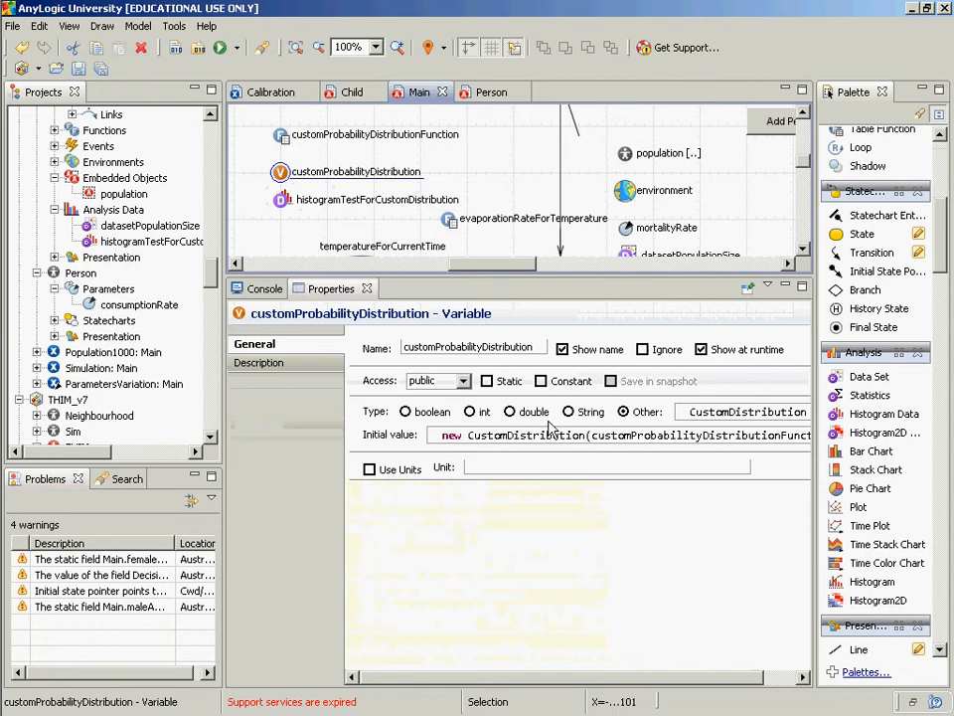
double_click(628, 435)
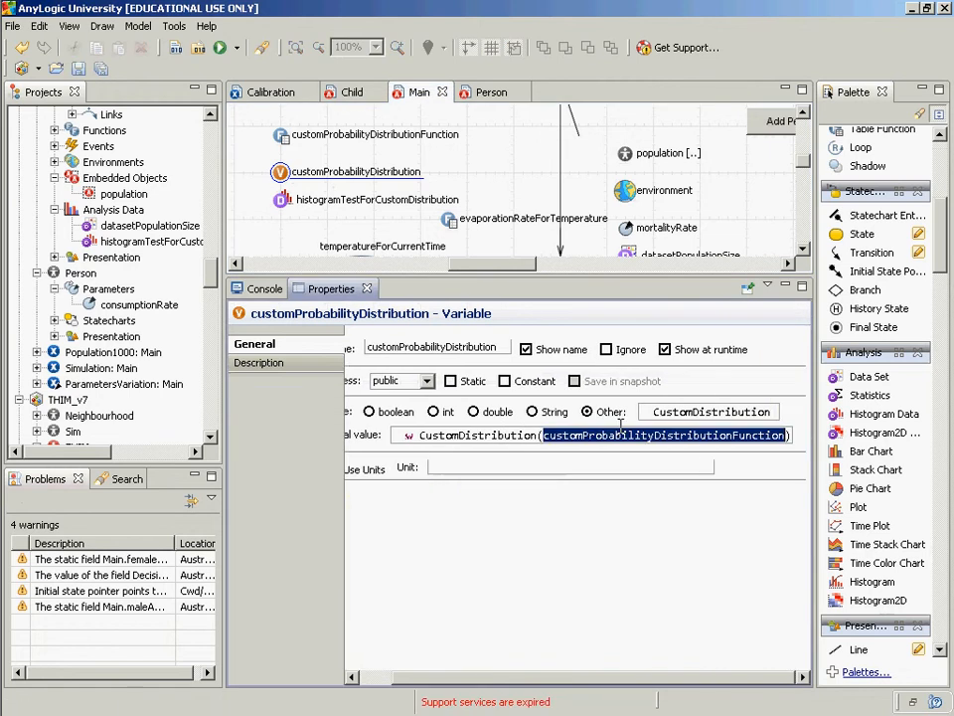
click(281, 136)
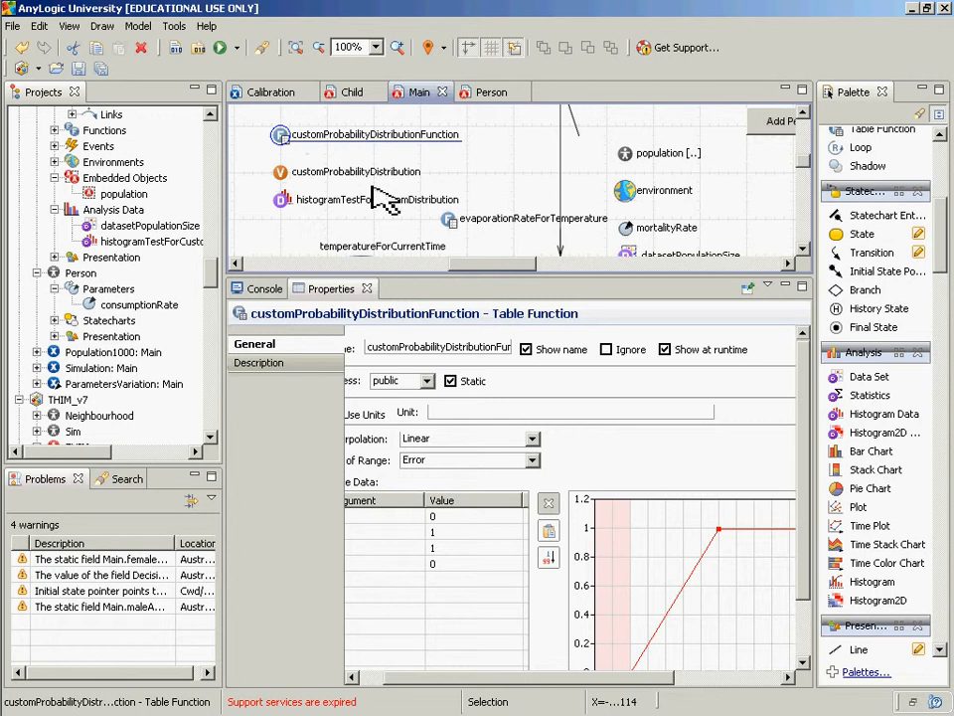
drag(601, 677, 685, 686)
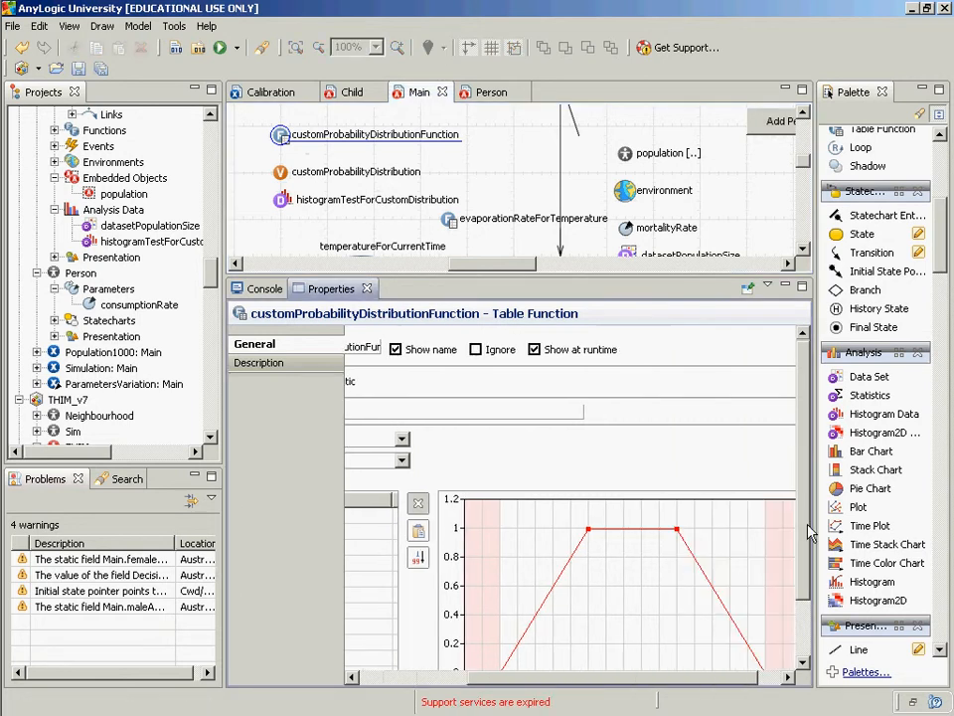
Step: Run the Simulation: Main experiment, start the model in the Main view, and dismiss the exception dialog
scroll(663, 629, down, 2)
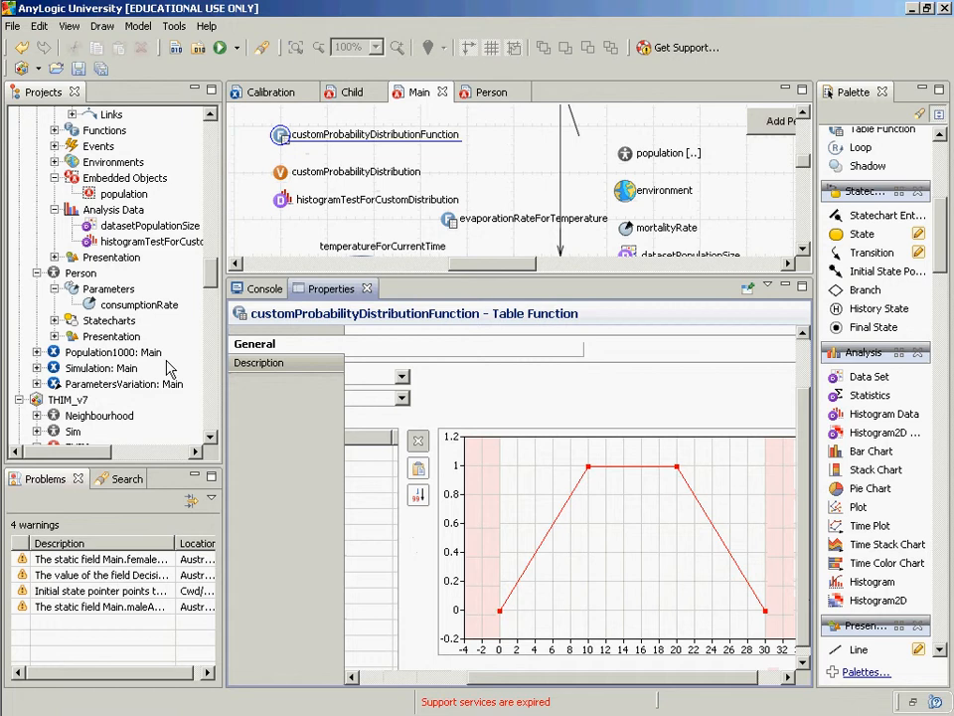
right_click(96, 367)
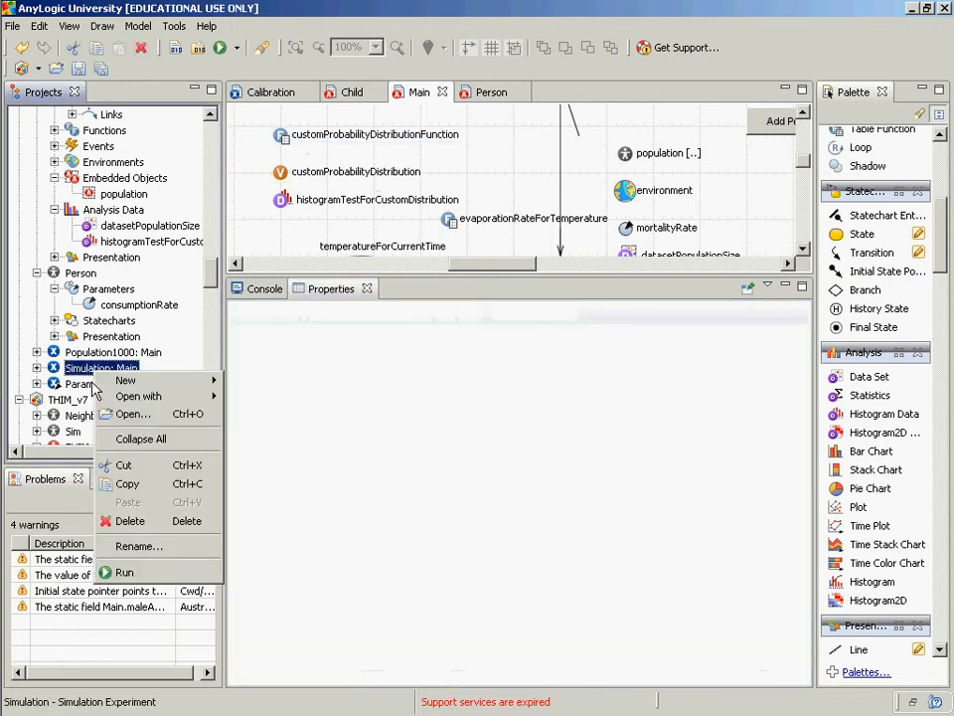
click(117, 572)
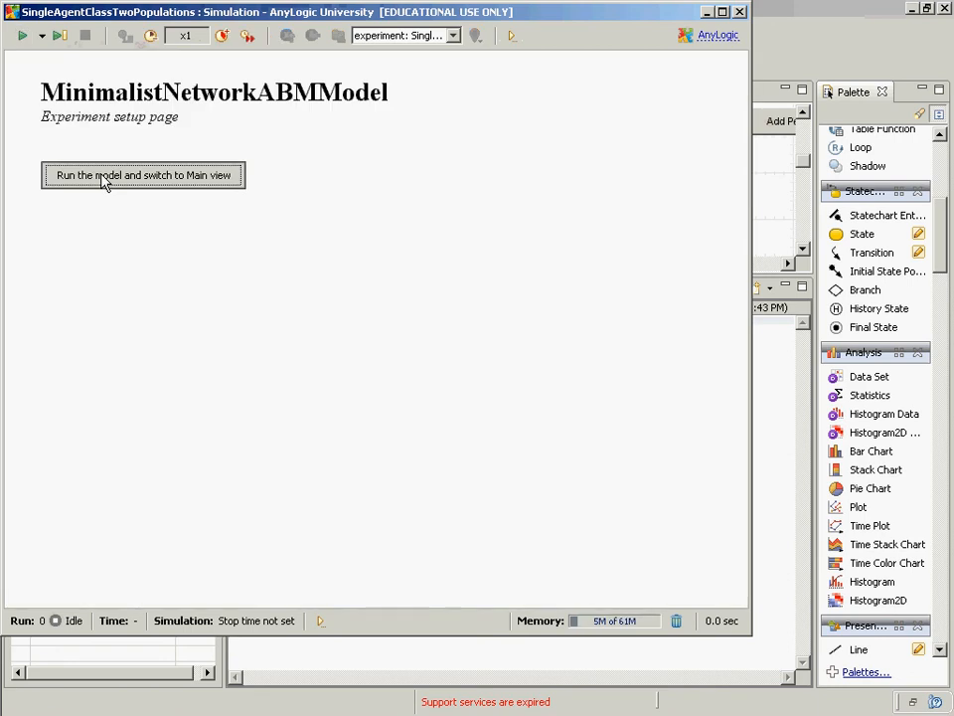
click(104, 177)
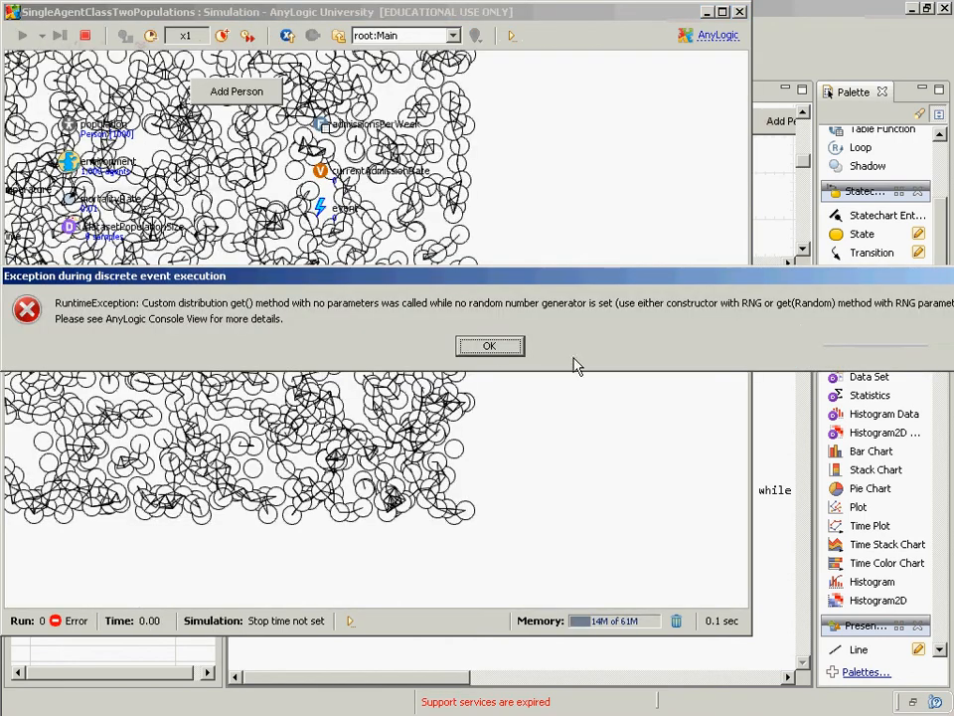
click(490, 347)
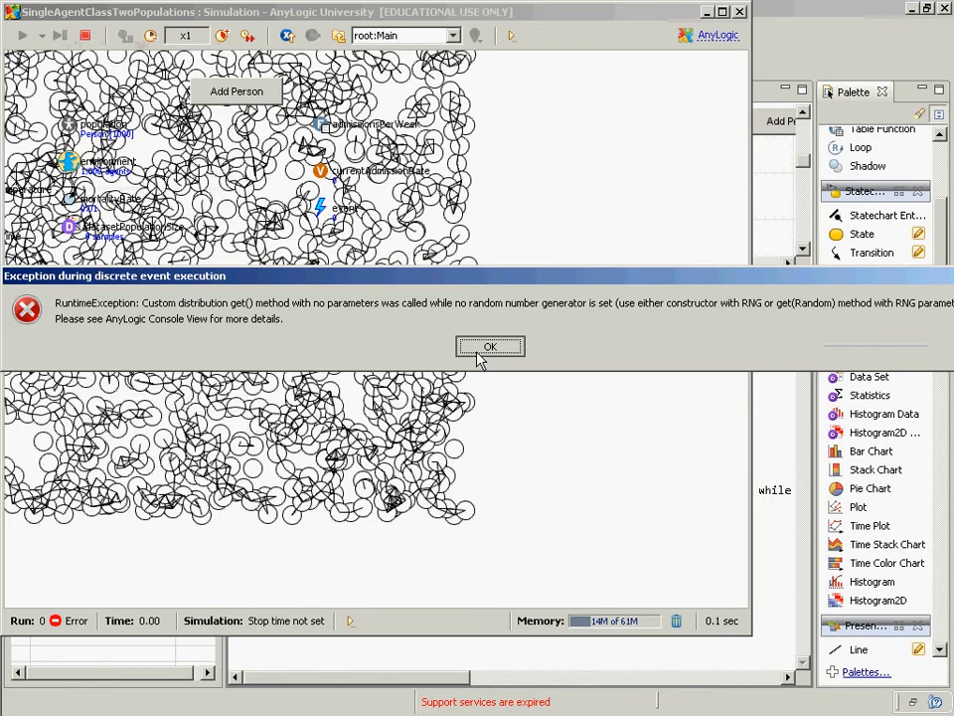
click(479, 349)
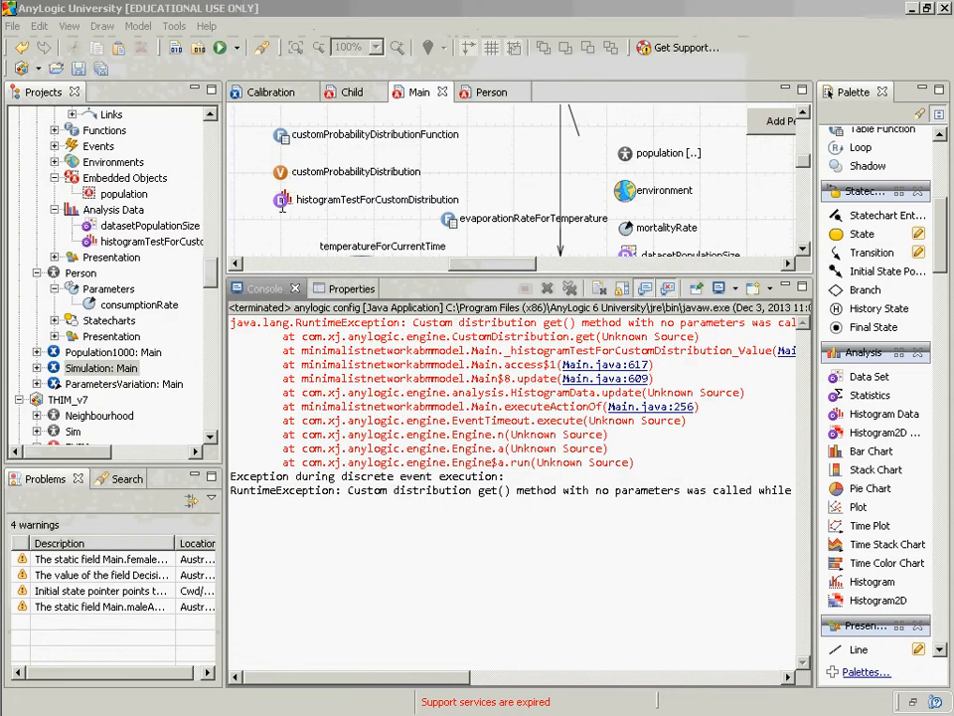
Step: Bring up code suggestions for get in the value of histogramTestForCustomDistribution and read the description of the parameterless get() method
click(283, 200)
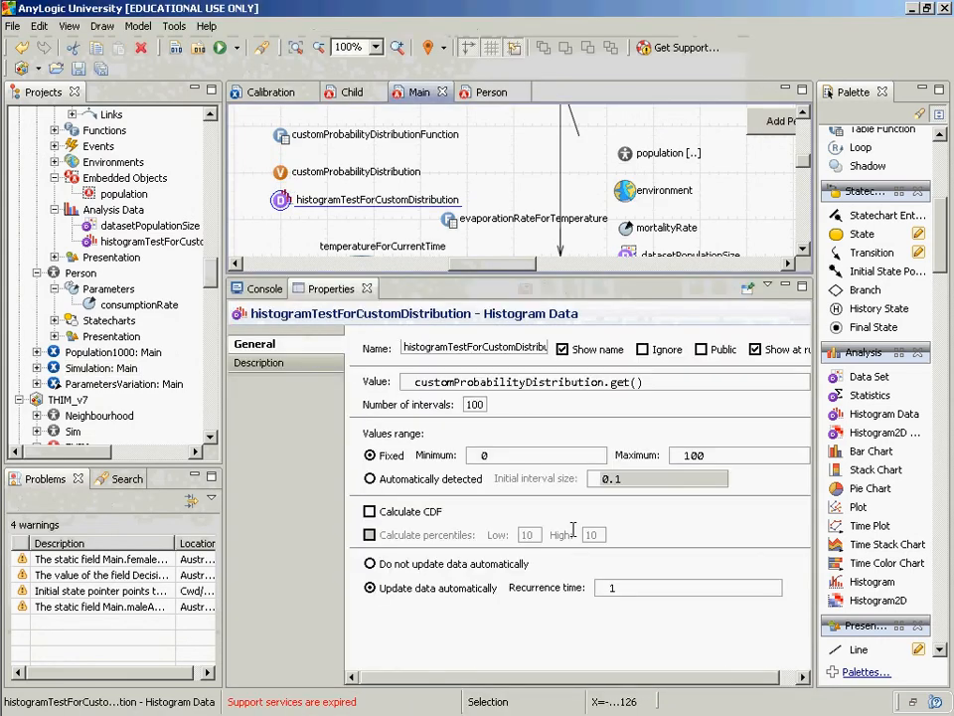
click(612, 384)
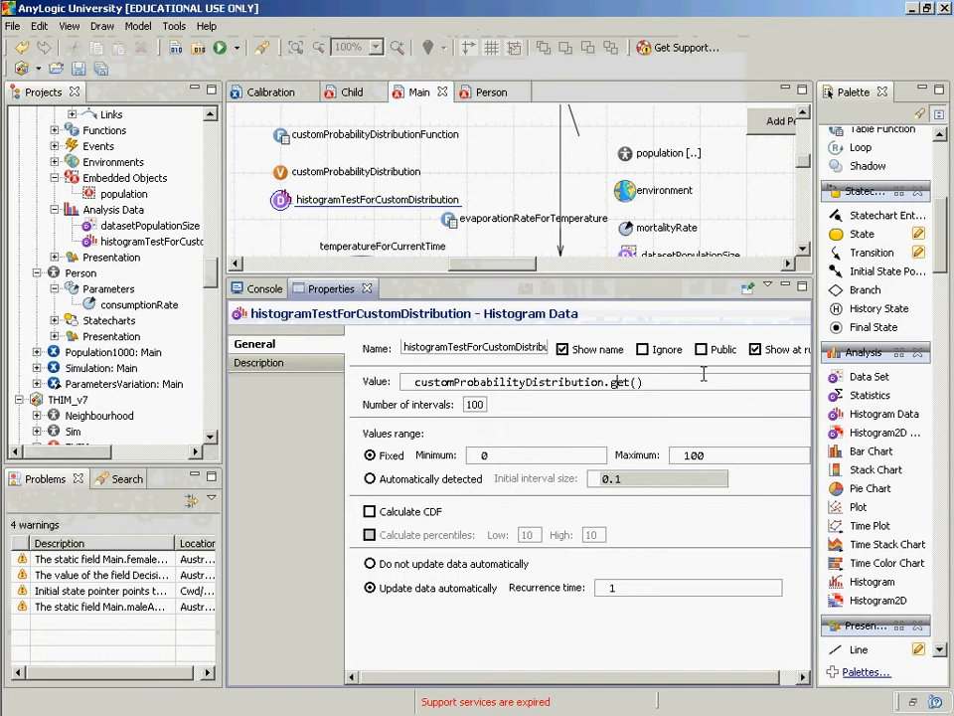
key(ctrl+space)
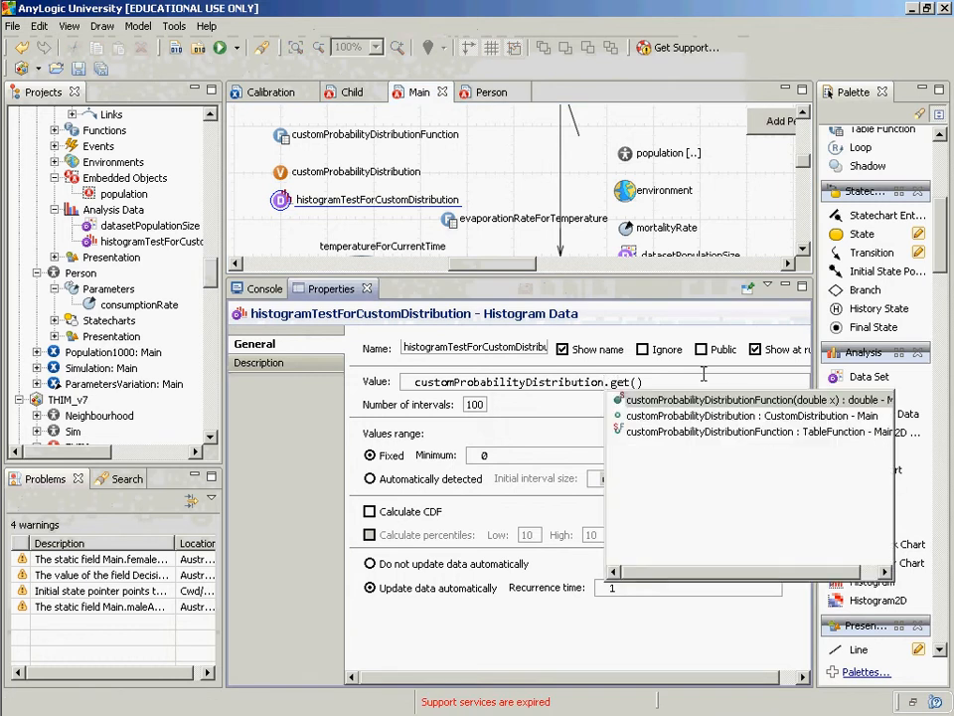
key(Escape)
key(Right)
key(Right)
key(Right)
key(Right)
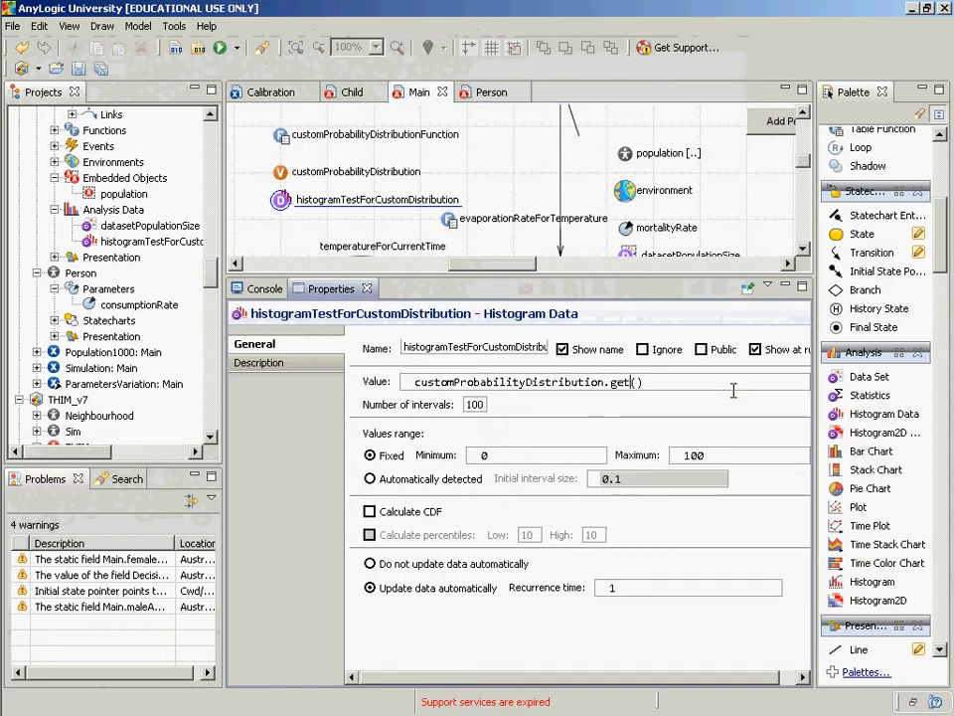
key(ctrl+space)
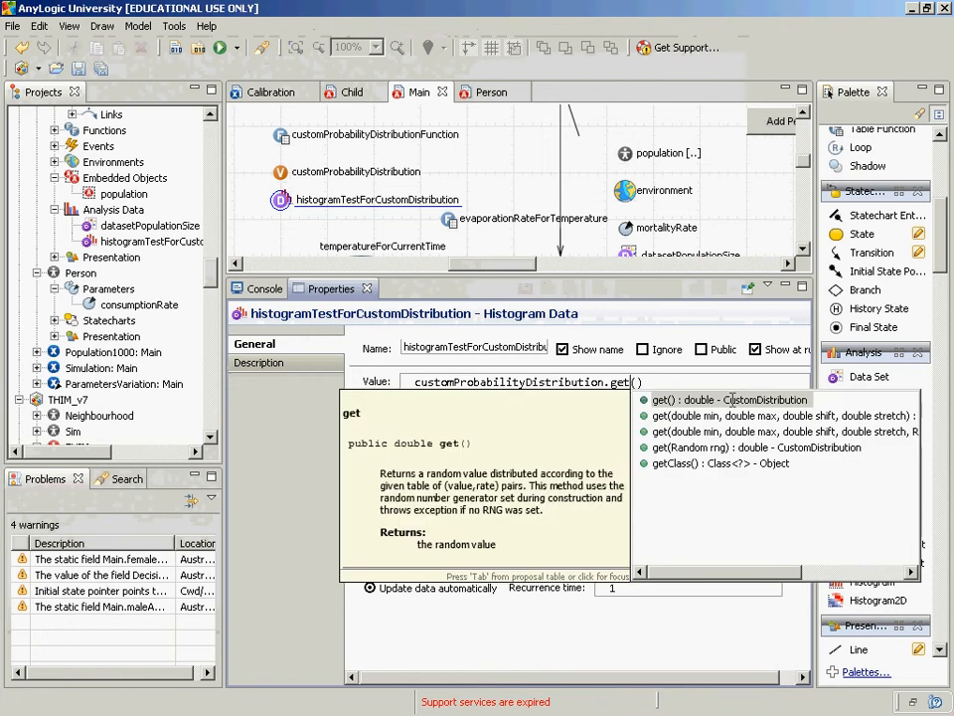
click(559, 507)
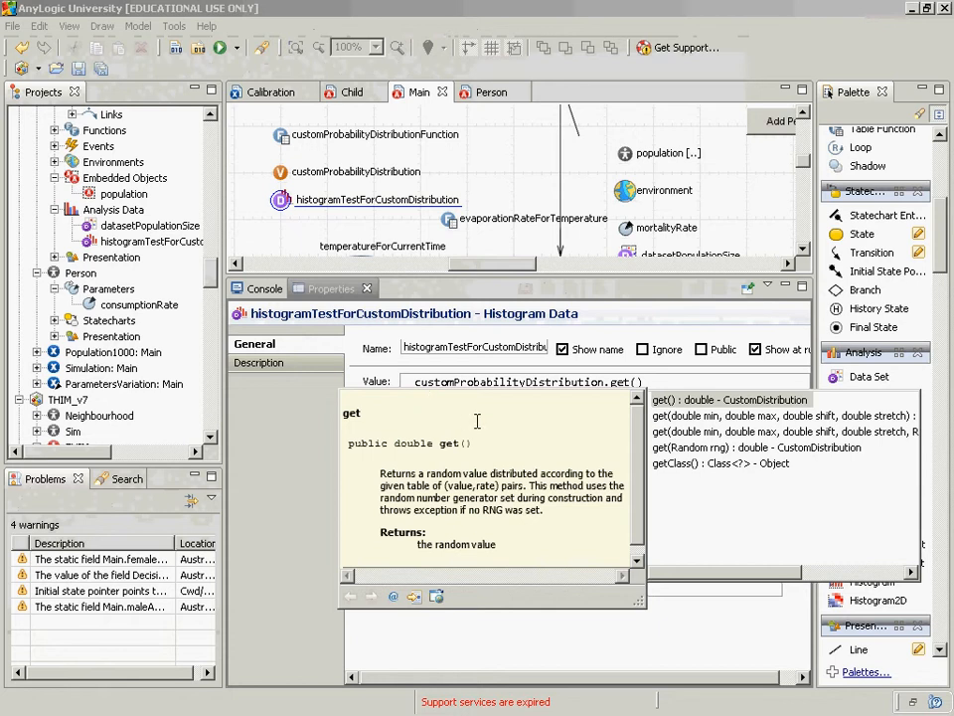
Step: Bring up the get suggestions again and read the description of get(Random rng)
click(619, 383)
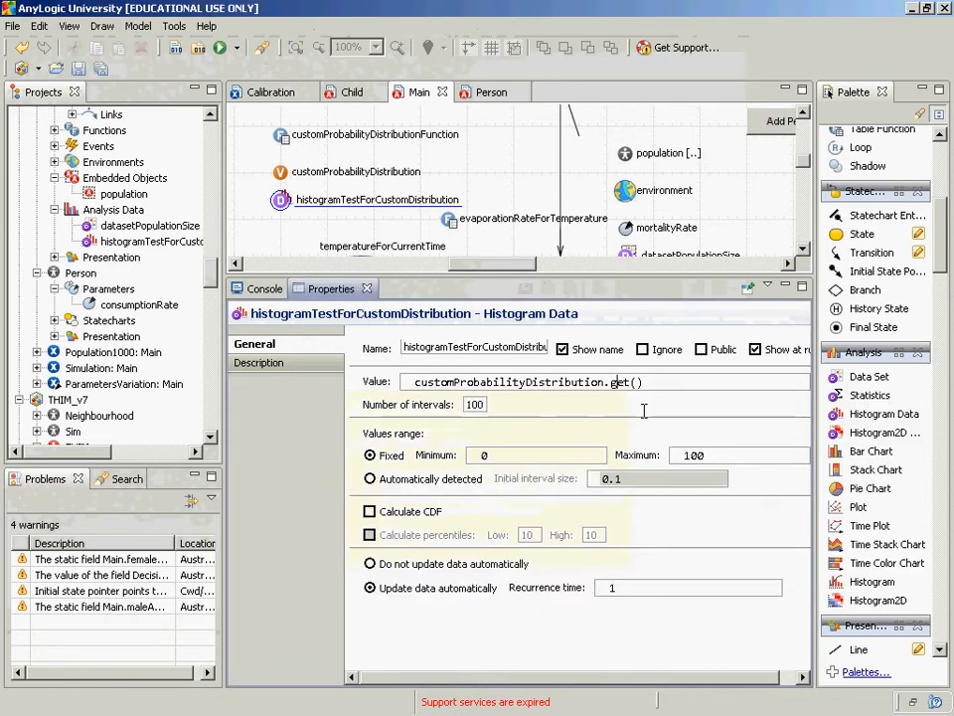
key(ctrl+space)
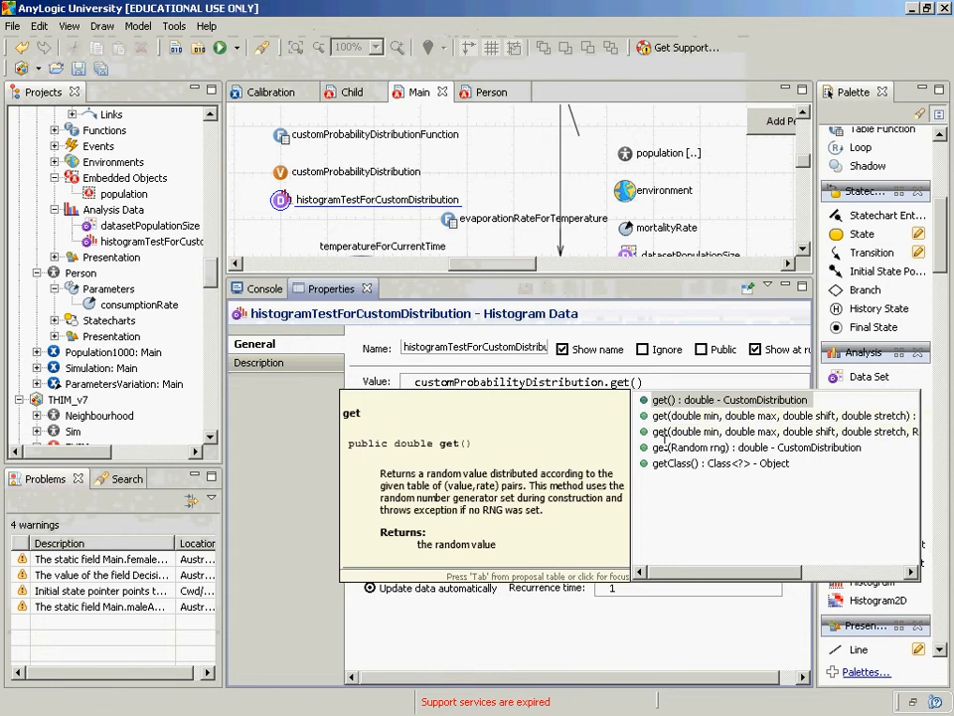
click(662, 445)
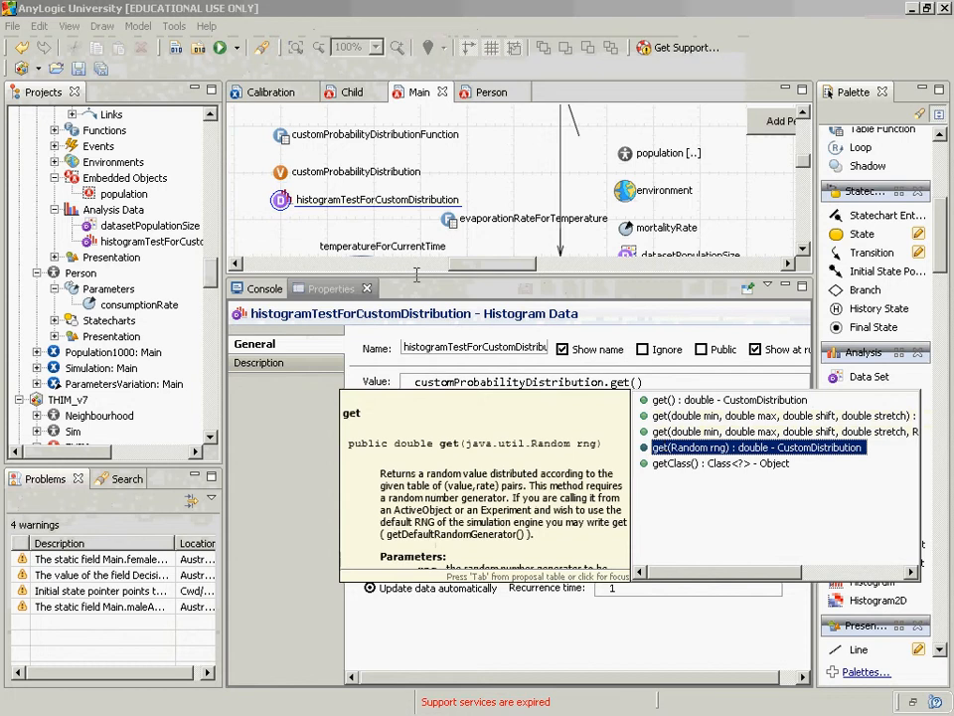
Step: Check the constructor call in the customProbabilityDistribution variable's initial value and search the help system for CustomDistribution
click(281, 171)
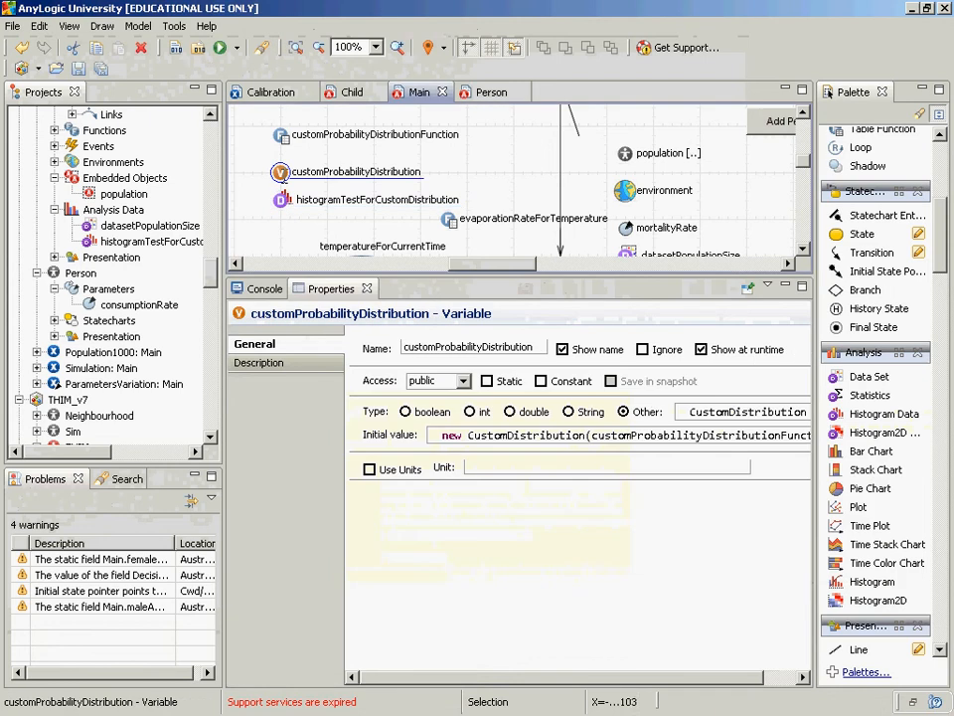
click(636, 435)
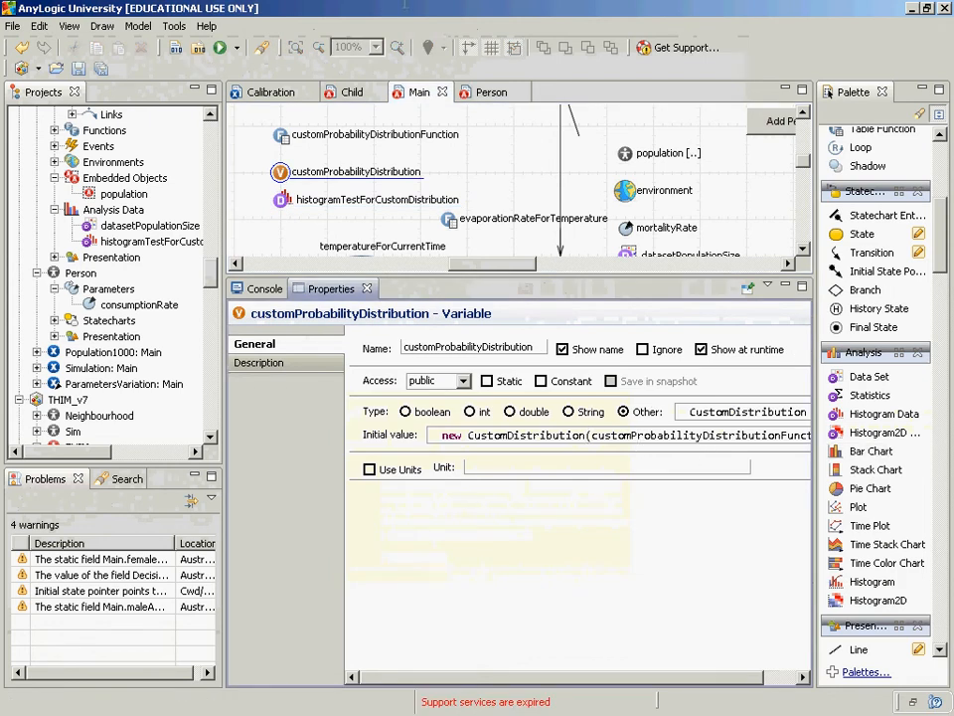
click(203, 25)
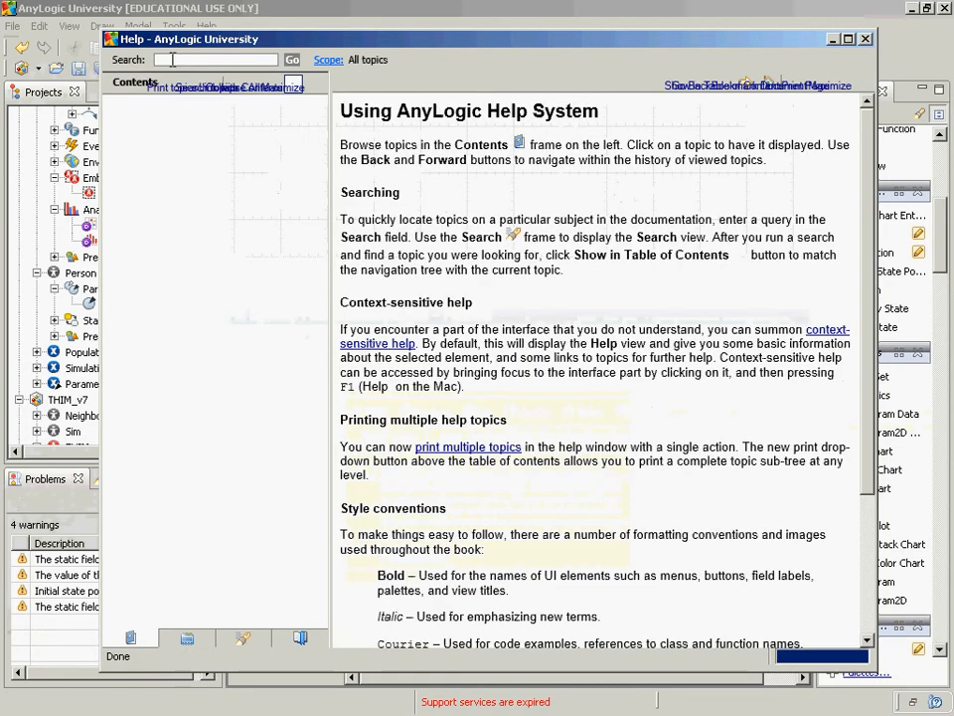
click(172, 59)
text(cysti)
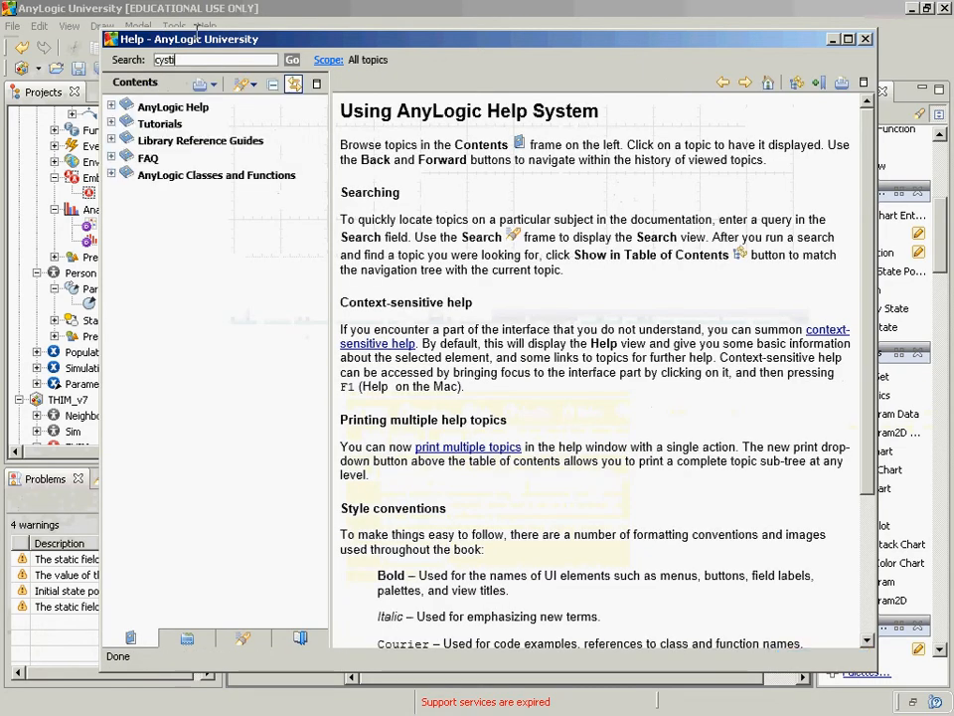
key(BackSpace)
key(BackSpace)
key(BackSpace)
key(BackSpace)
key(BackSpace)
text(C)
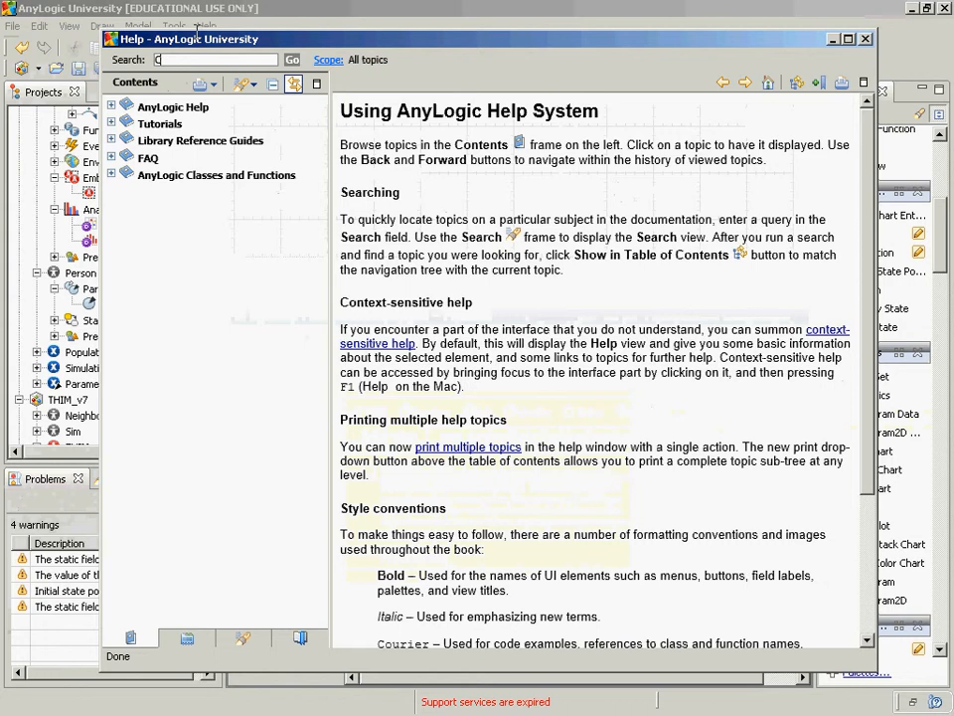
text(ustomDistribution)
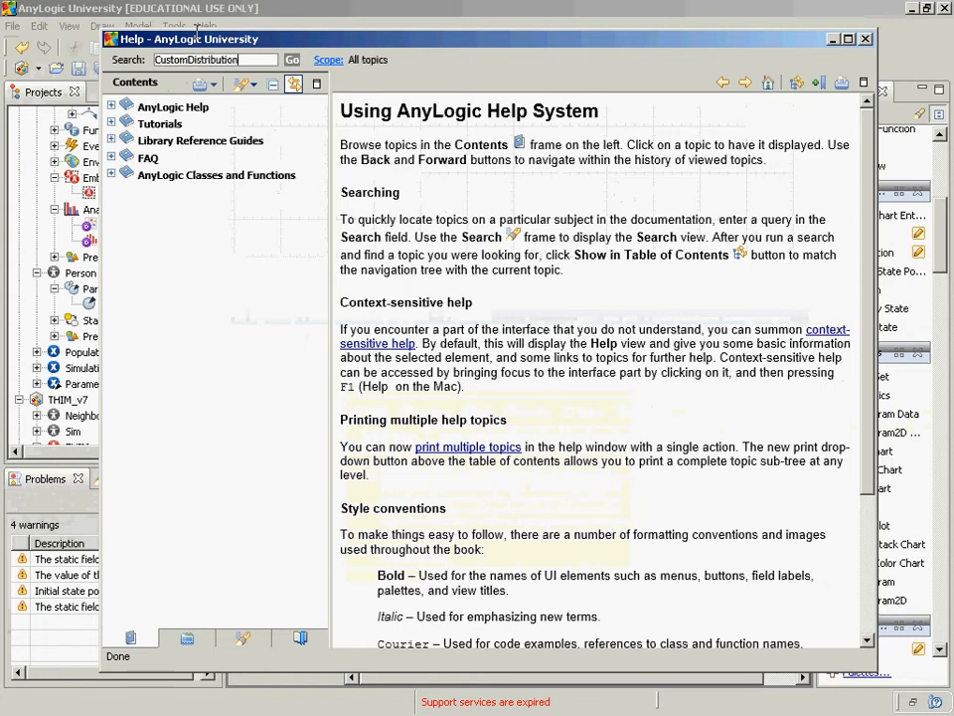
key(Return)
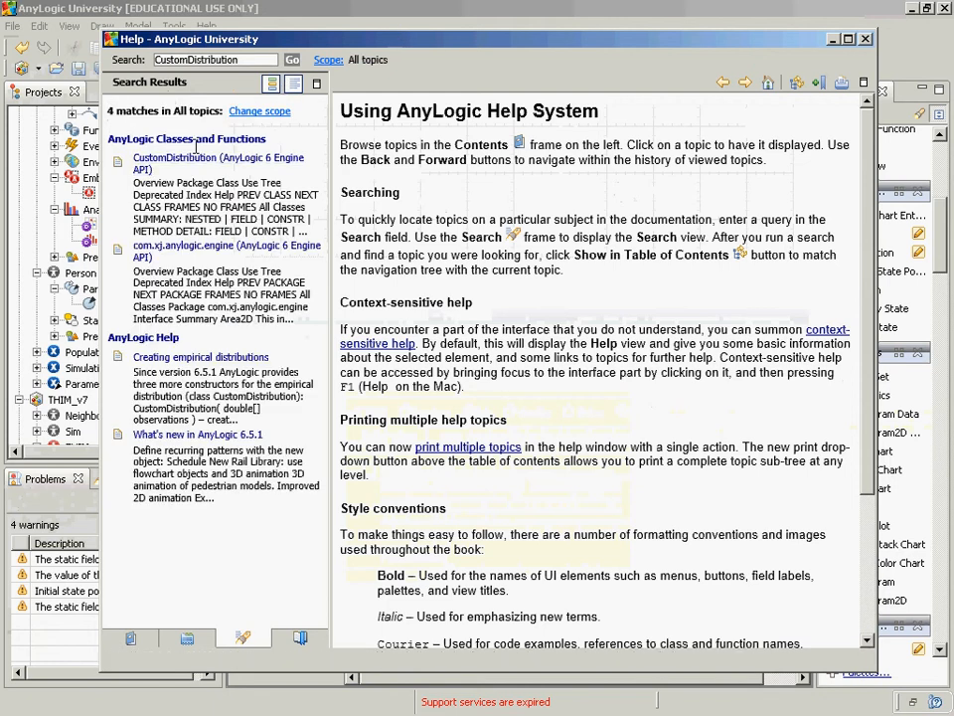
Step: Open the CustomDistribution API page from the search results and read through its constructor and method summaries
click(171, 158)
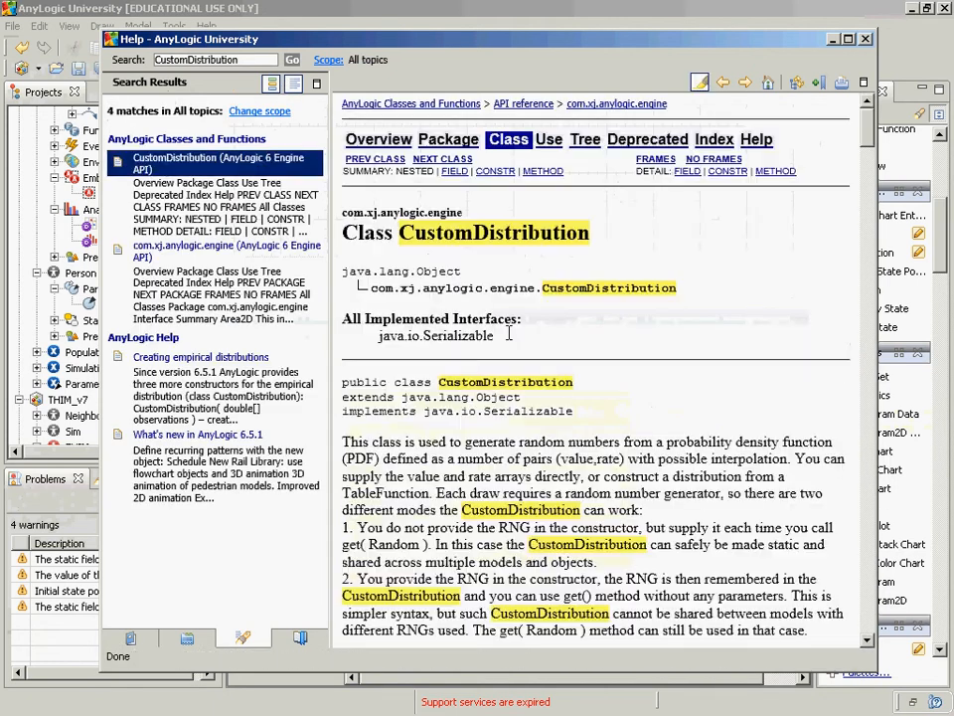
scroll(562, 382, down, 2)
scroll(572, 384, down, 8)
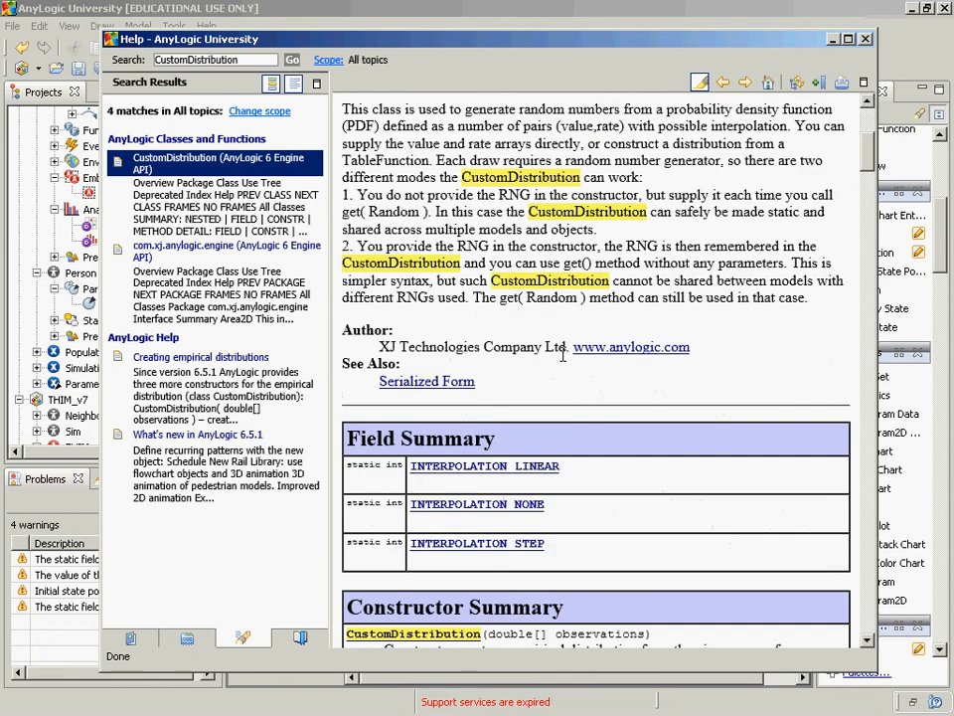
scroll(537, 348, down, 4)
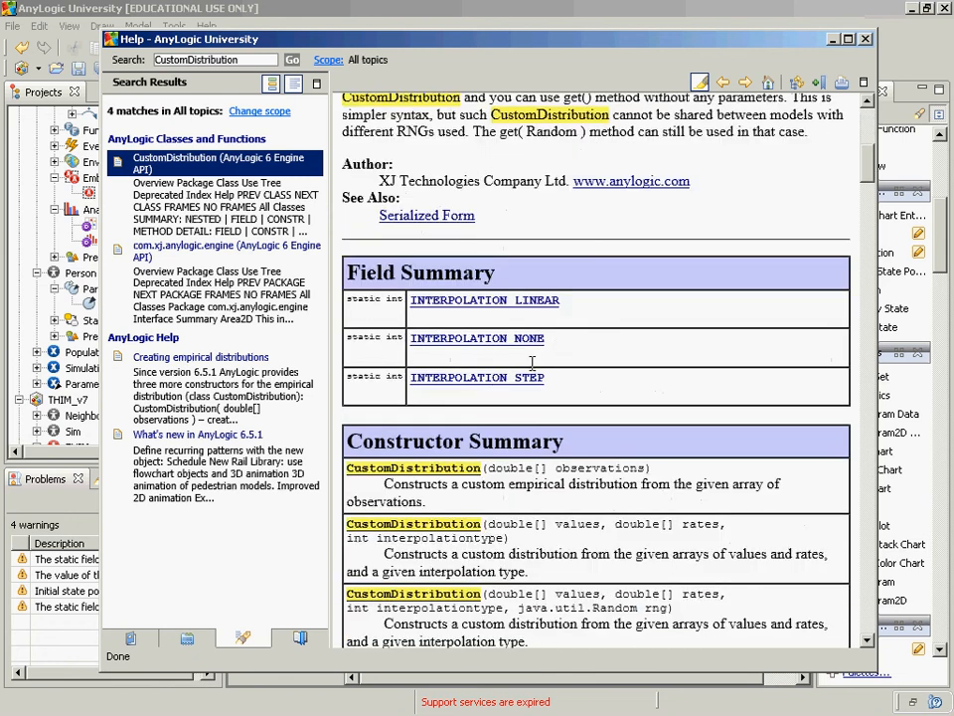
scroll(532, 360, down, 6)
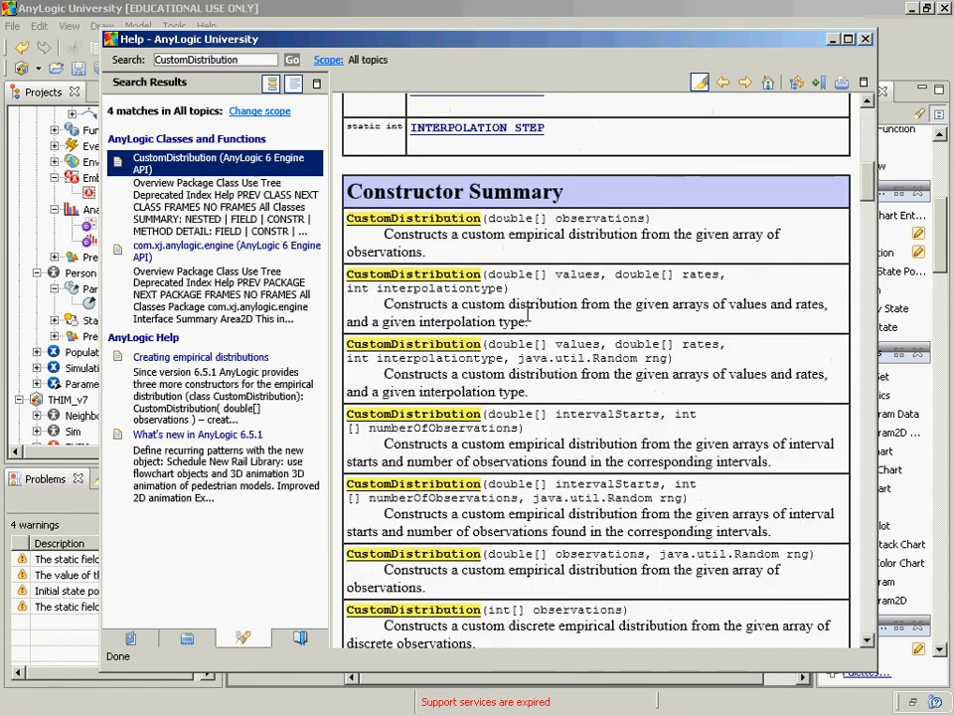
scroll(529, 314, down, 4)
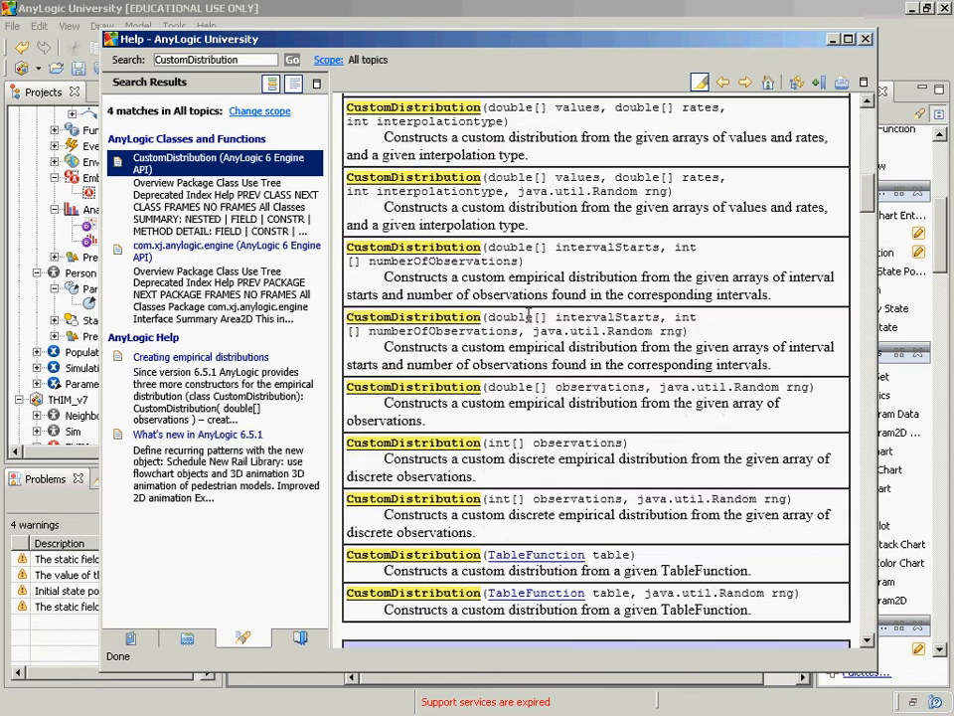
scroll(524, 306, down, 2)
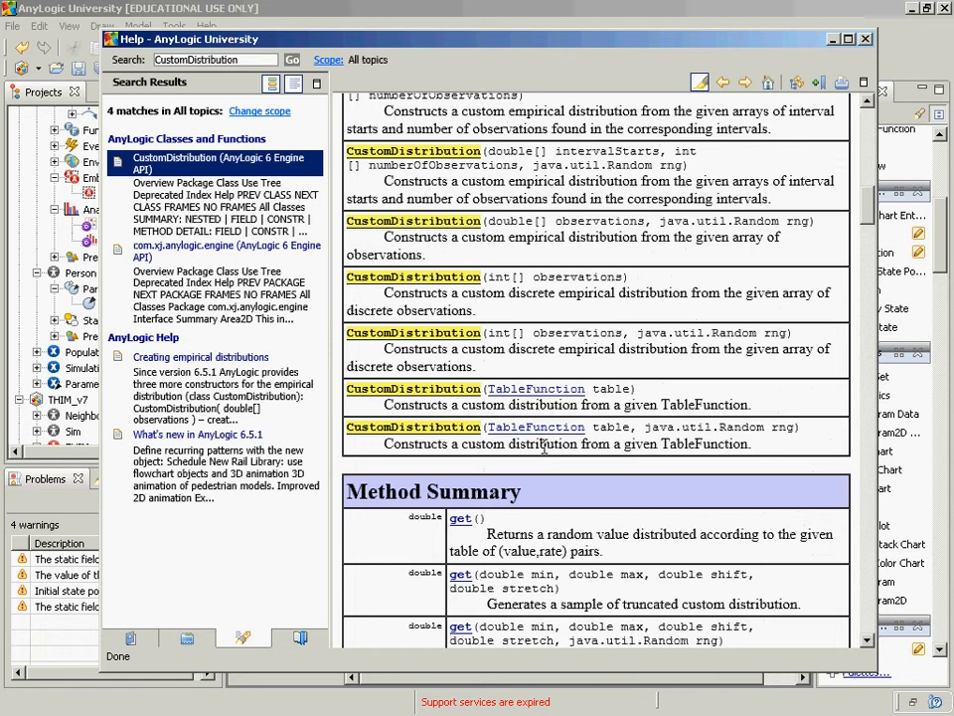
scroll(544, 457, down, 4)
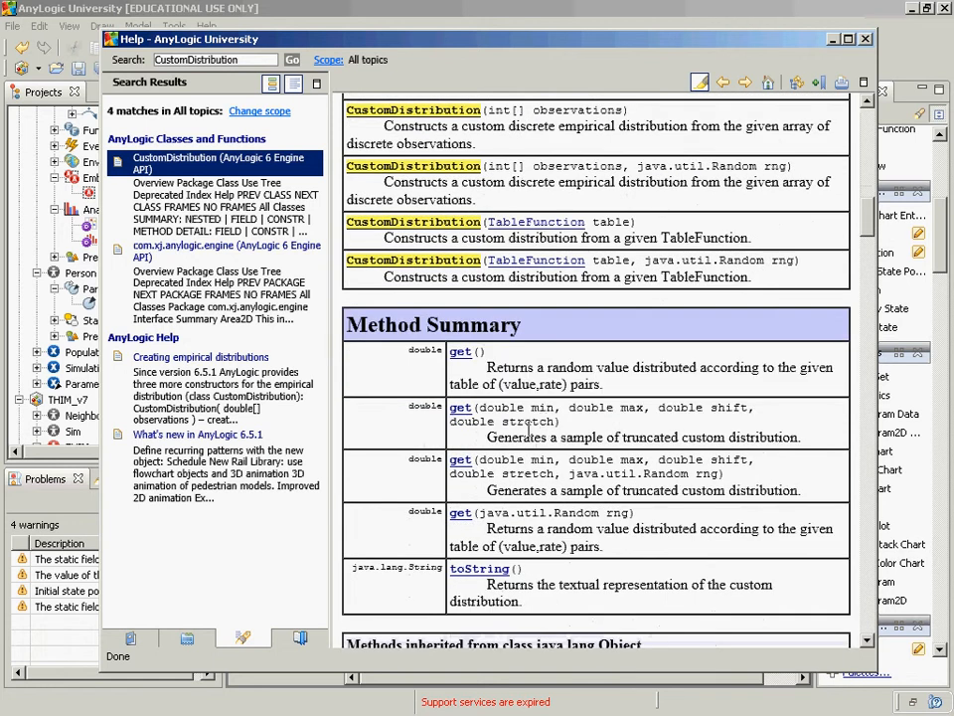
Step: Read the constructor detail for CustomDistribution(TableFunction table), highlighting its note about the random number generator
scroll(537, 424, down, 18)
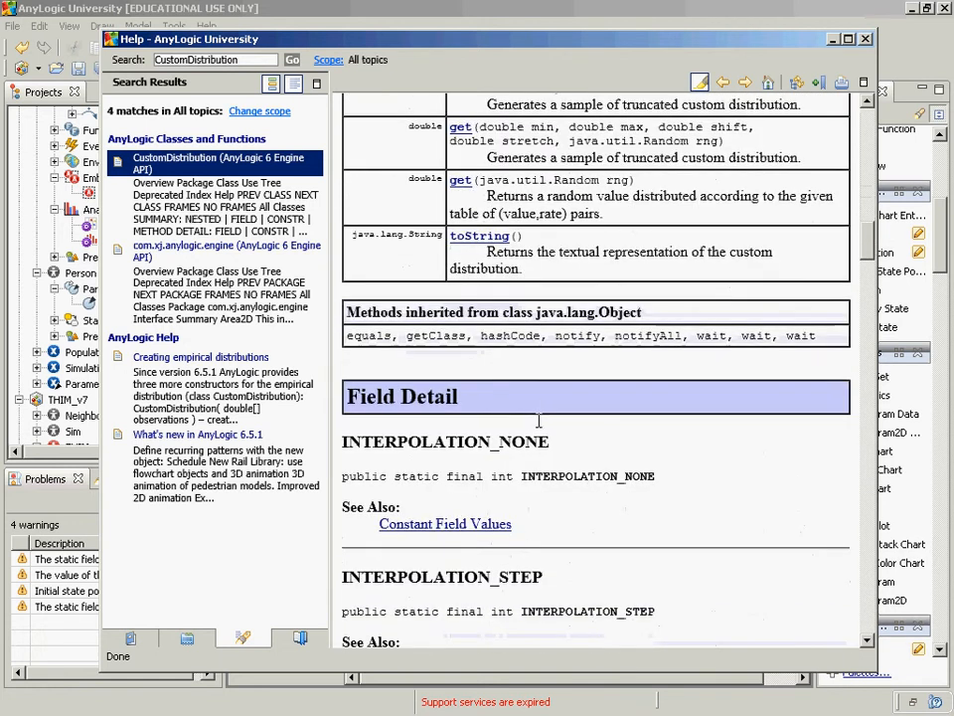
scroll(538, 415, down, 3)
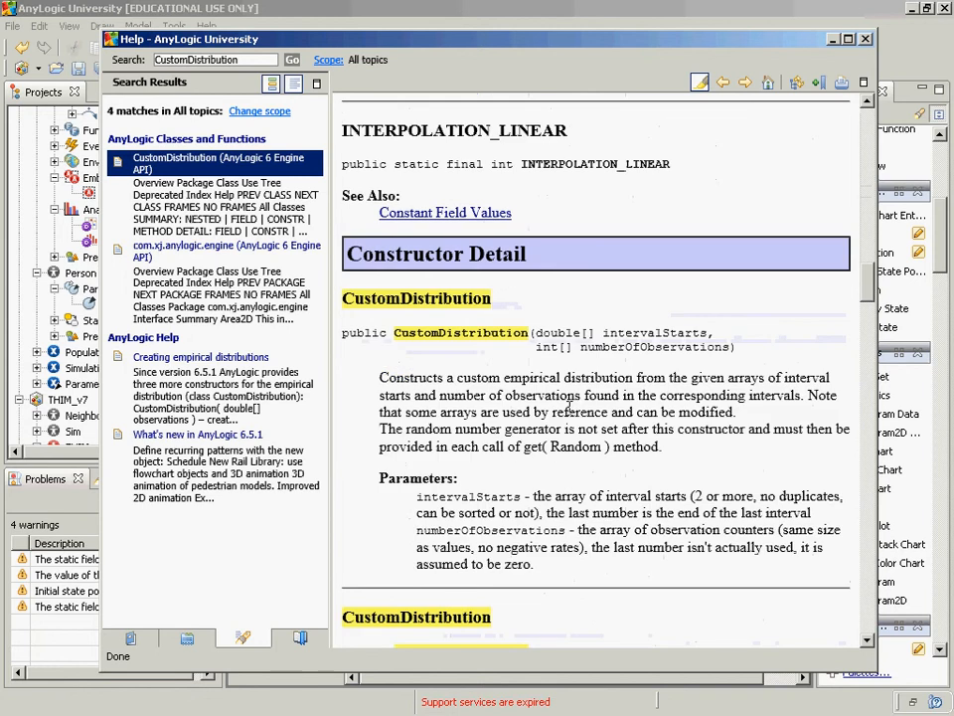
scroll(594, 380, down, 13)
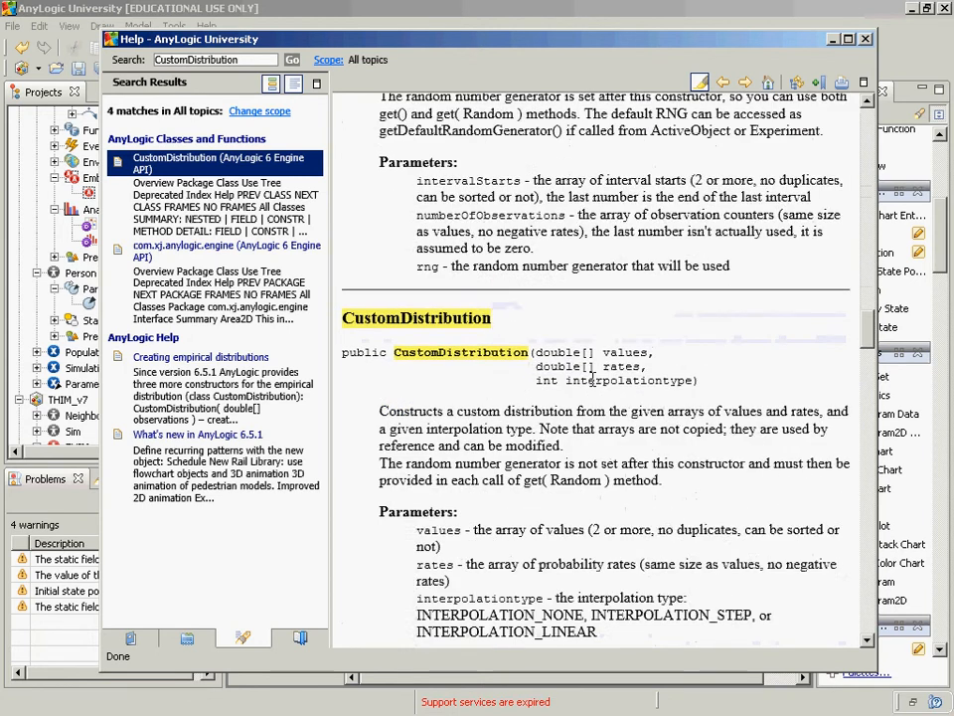
scroll(593, 379, down, 10)
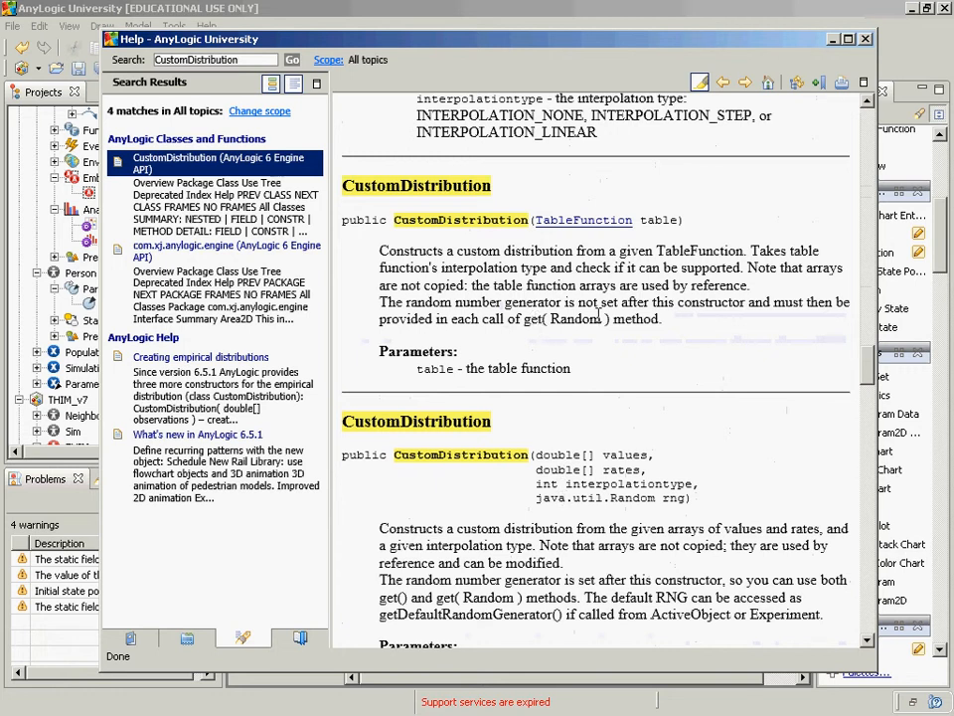
drag(505, 302, 661, 319)
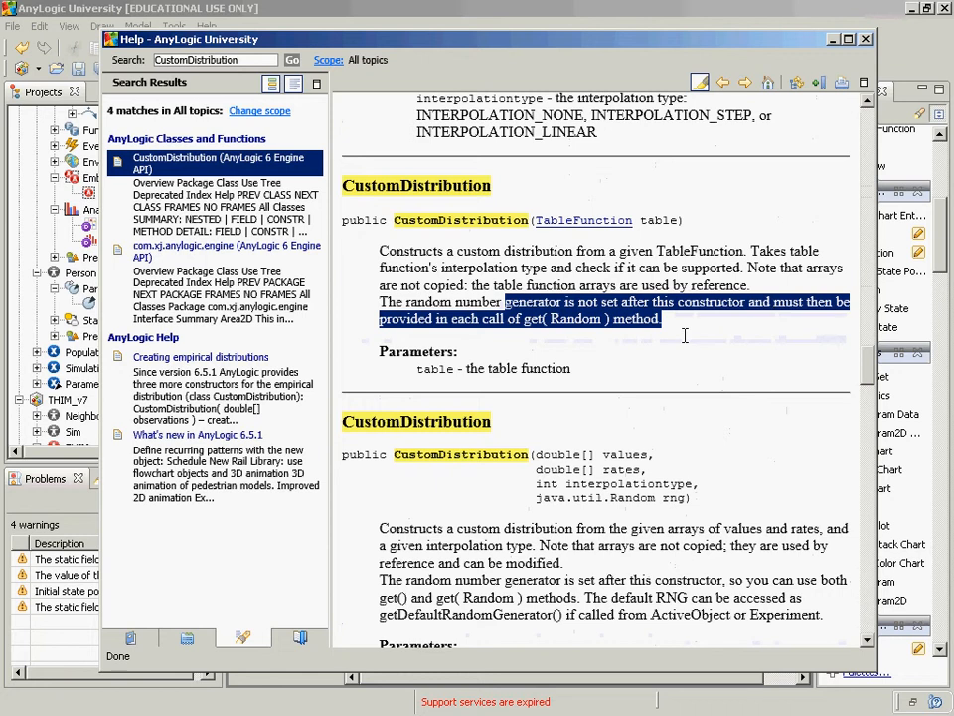
click(630, 281)
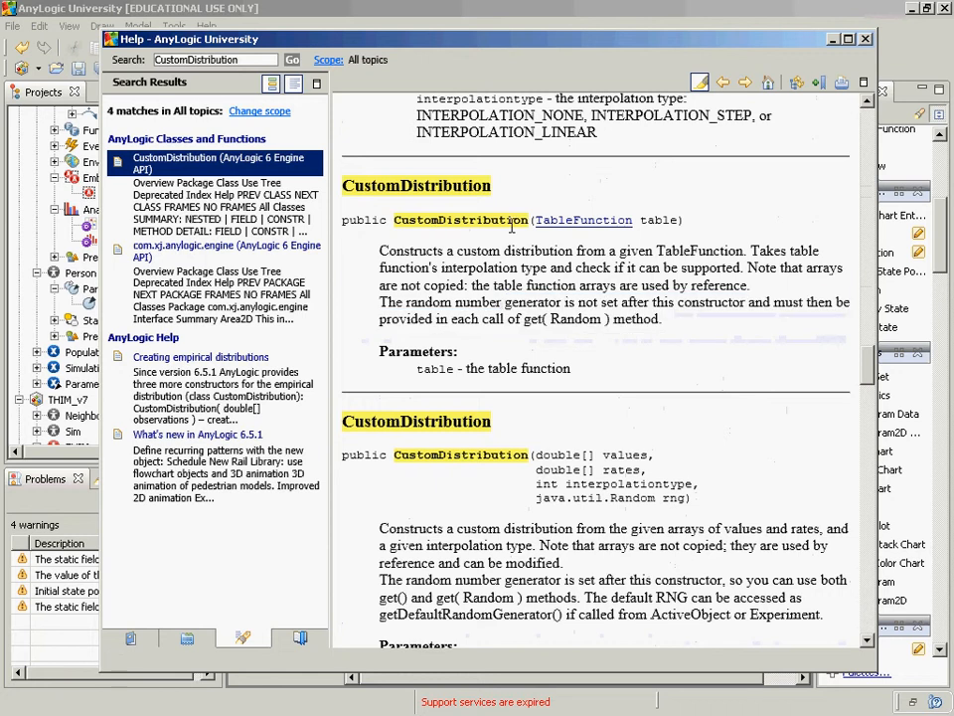
Step: Highlight the help note on supplying the random number generator, and return to histogramTestForCustomDistribution's Value expression for editing
drag(375, 298, 784, 326)
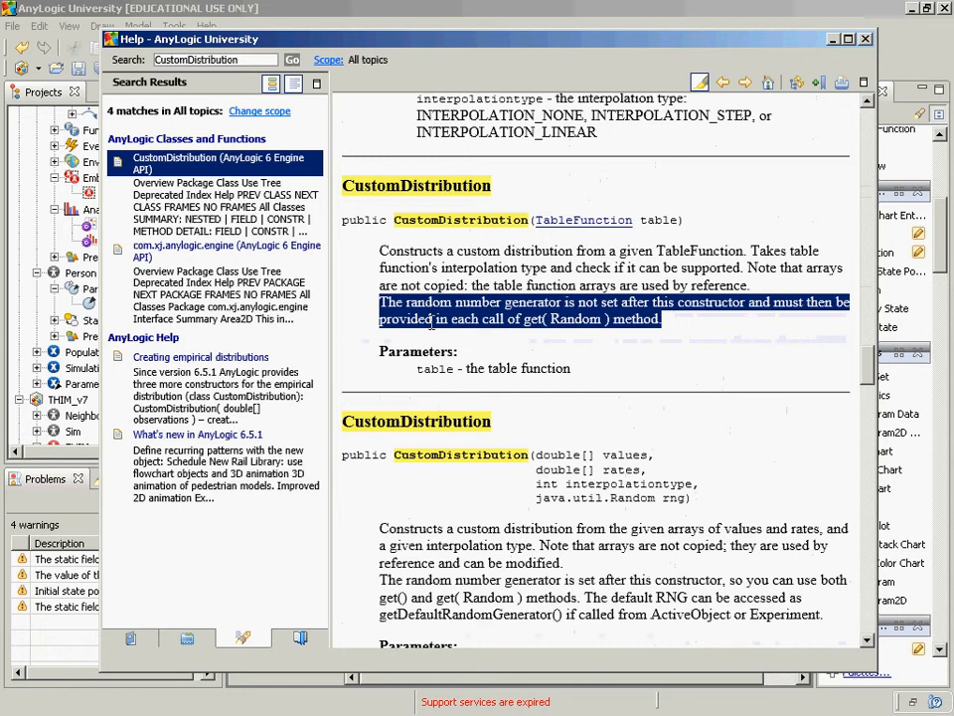
click(508, 6)
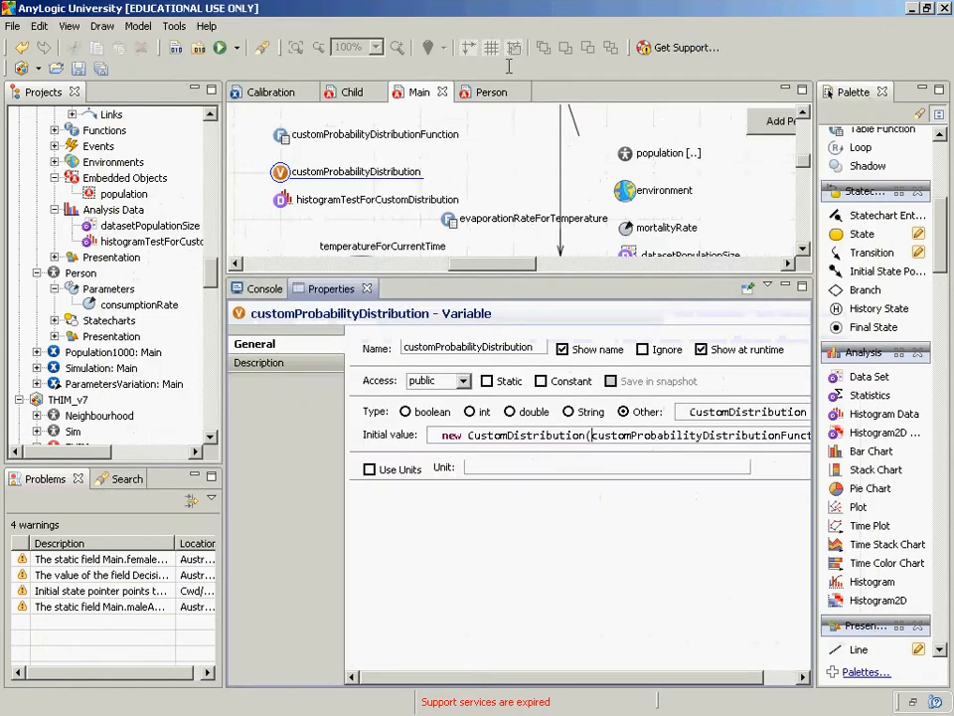
click(290, 199)
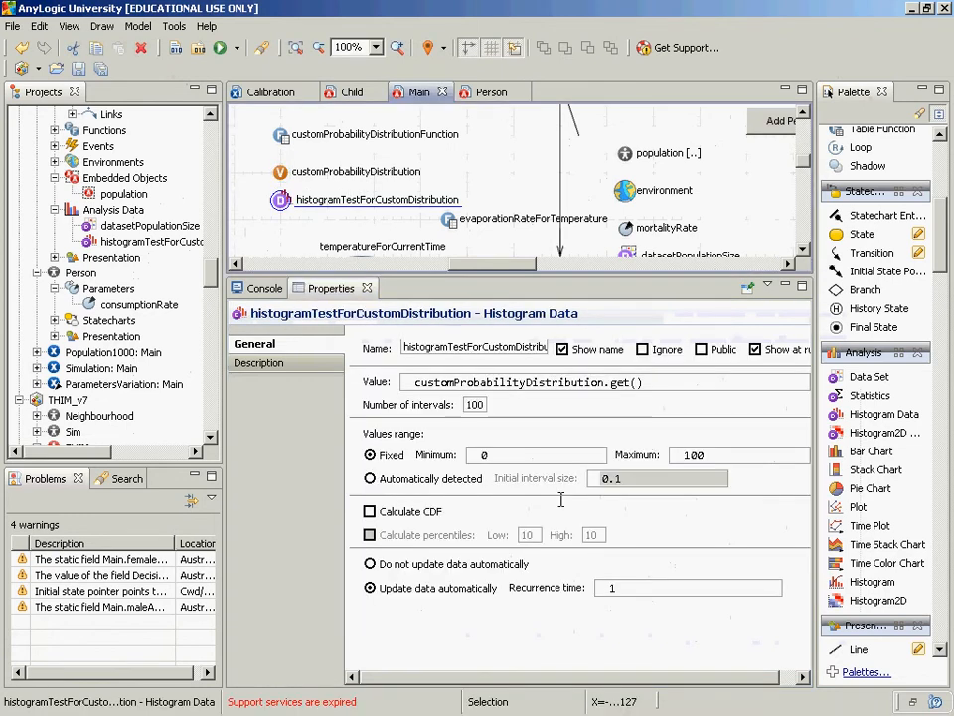
click(578, 381)
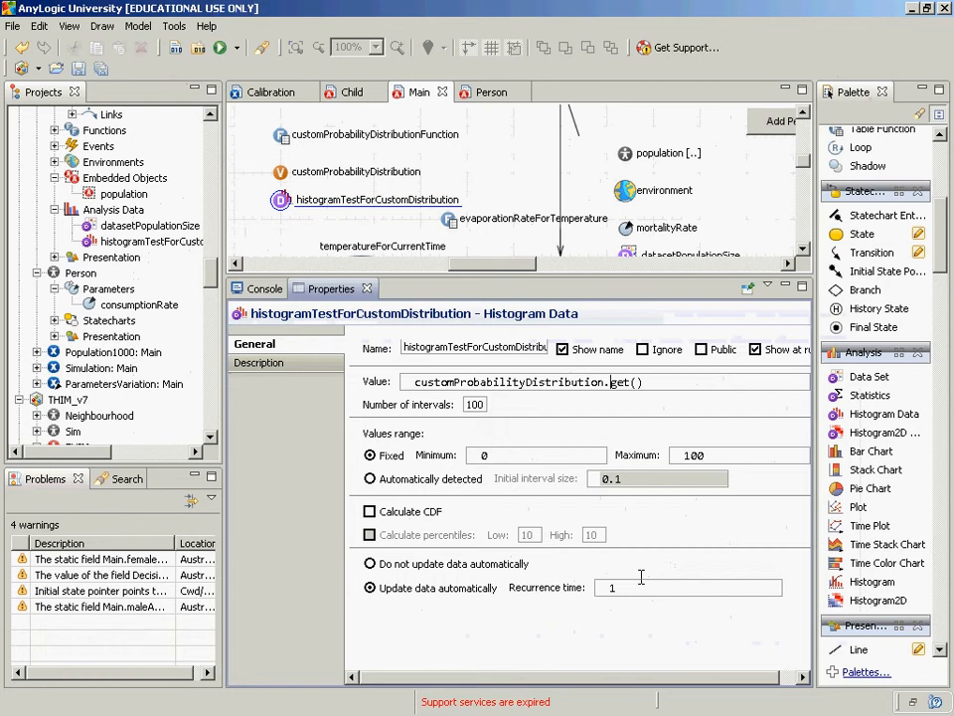
Step: Bring up the code suggestions at the get call in the Value expression and read the get(Random rng) description
key(Right)
key(Right)
key(Right)
key(Right)
text(this.)
key(BackSpace)
key(BackSpace)
key(BackSpace)
key(BackSpace)
key(BackSpace)
key(ctrl+space)
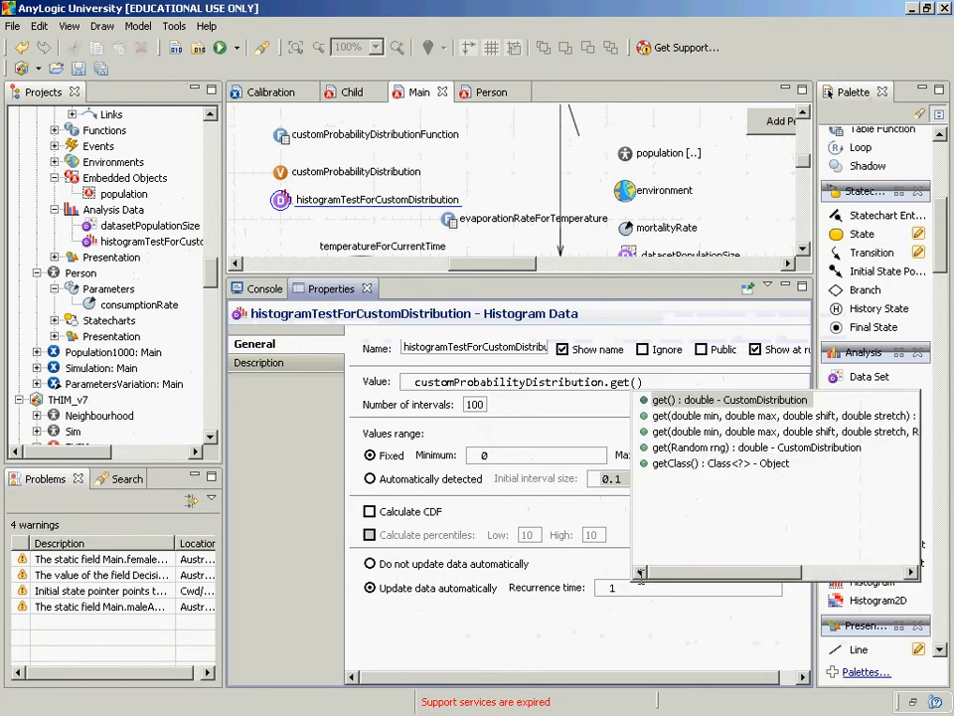
click(698, 447)
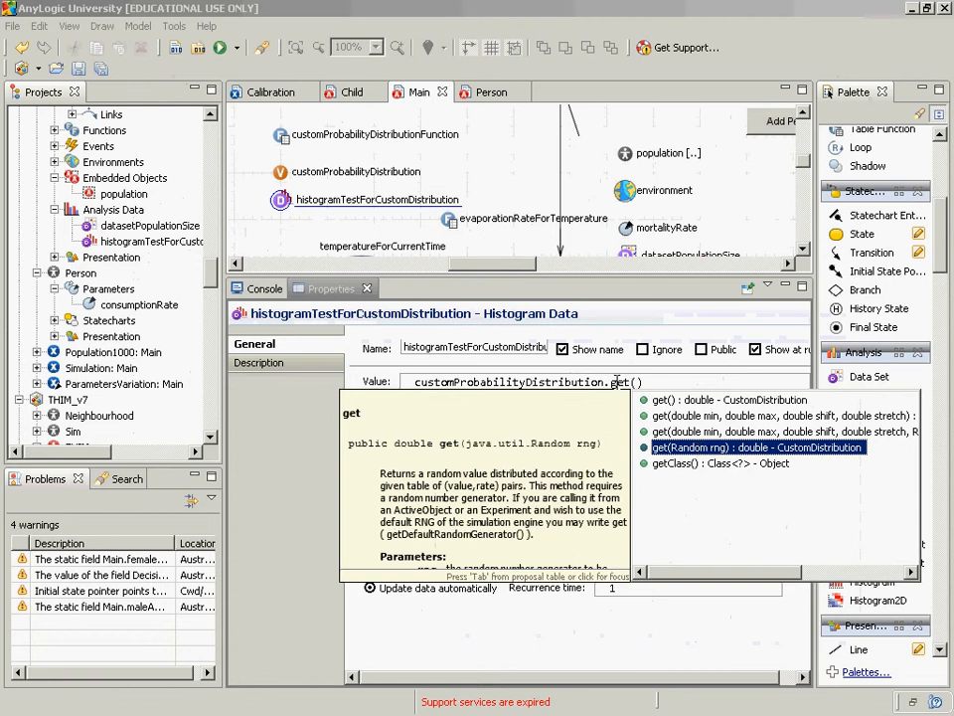
Step: Try java.util.Random and the simulation engine as the argument of the get call in the histogram data's Value expression
click(643, 383)
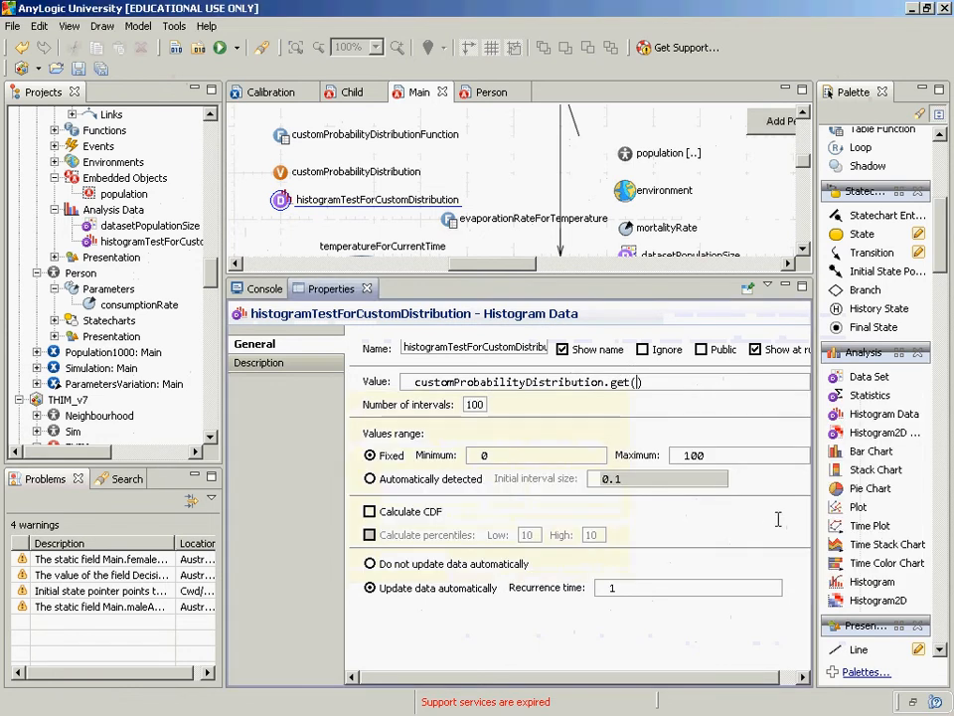
text(java.util.Ran)
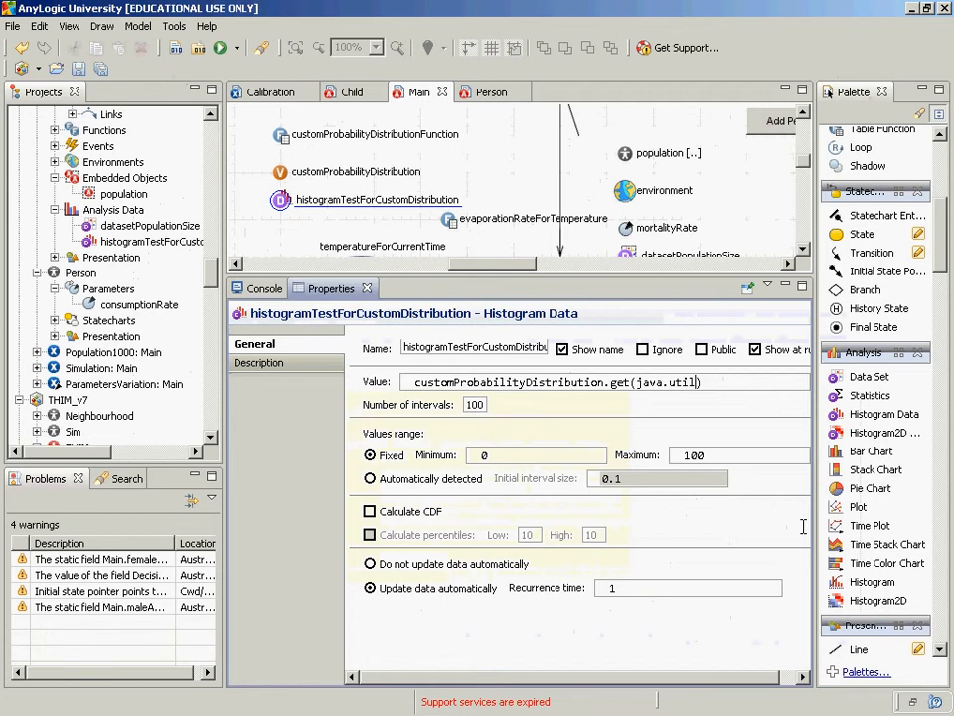
key(ctrl+space)
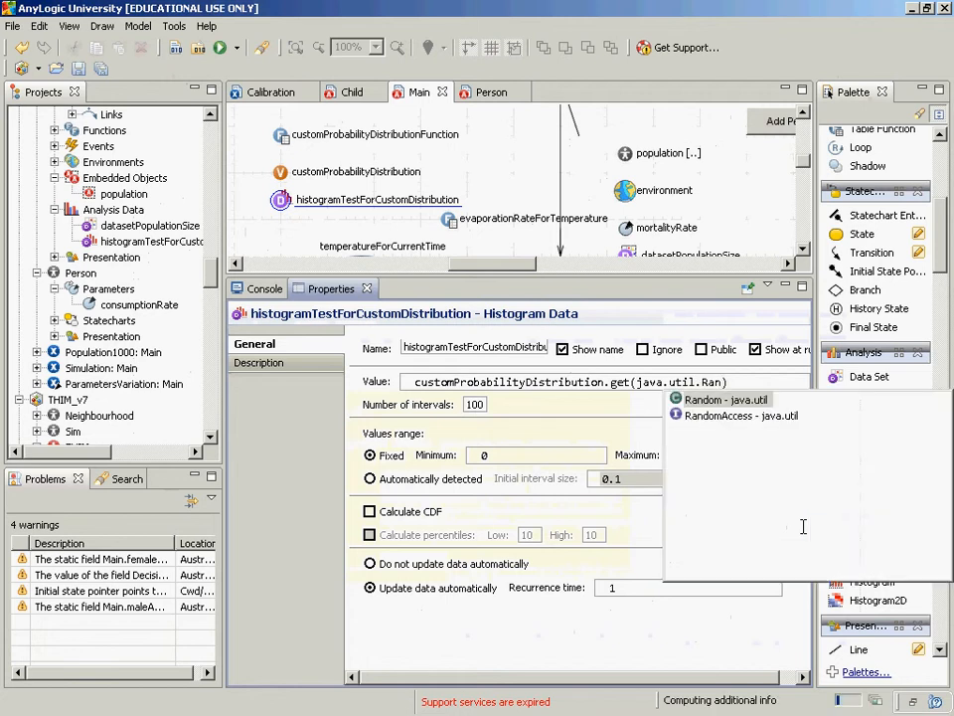
key(Return)
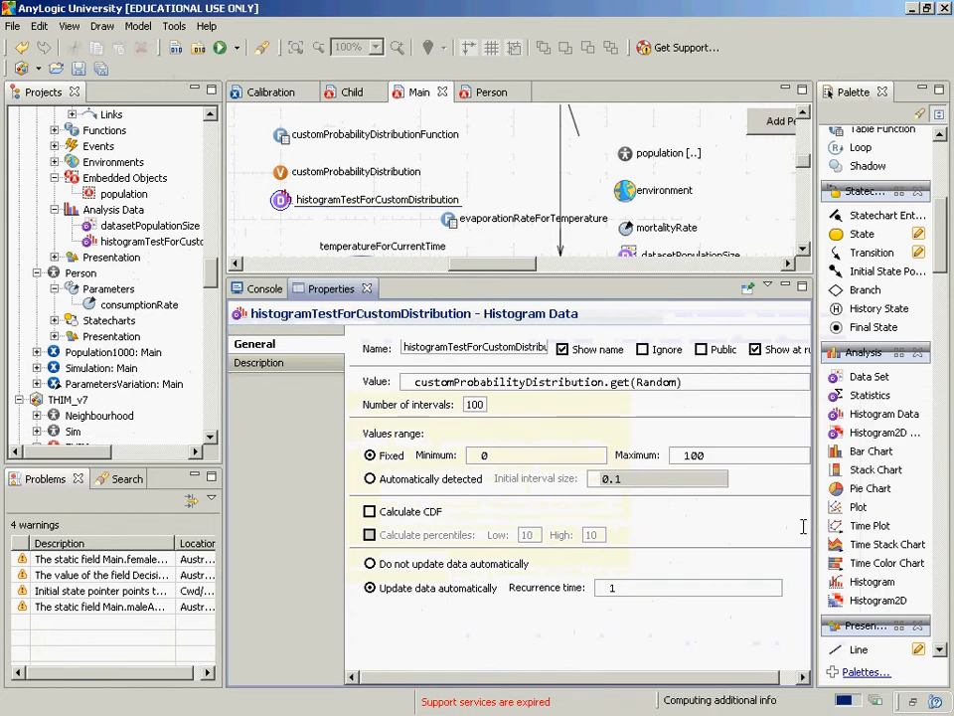
key(ctrl+space)
text(.)
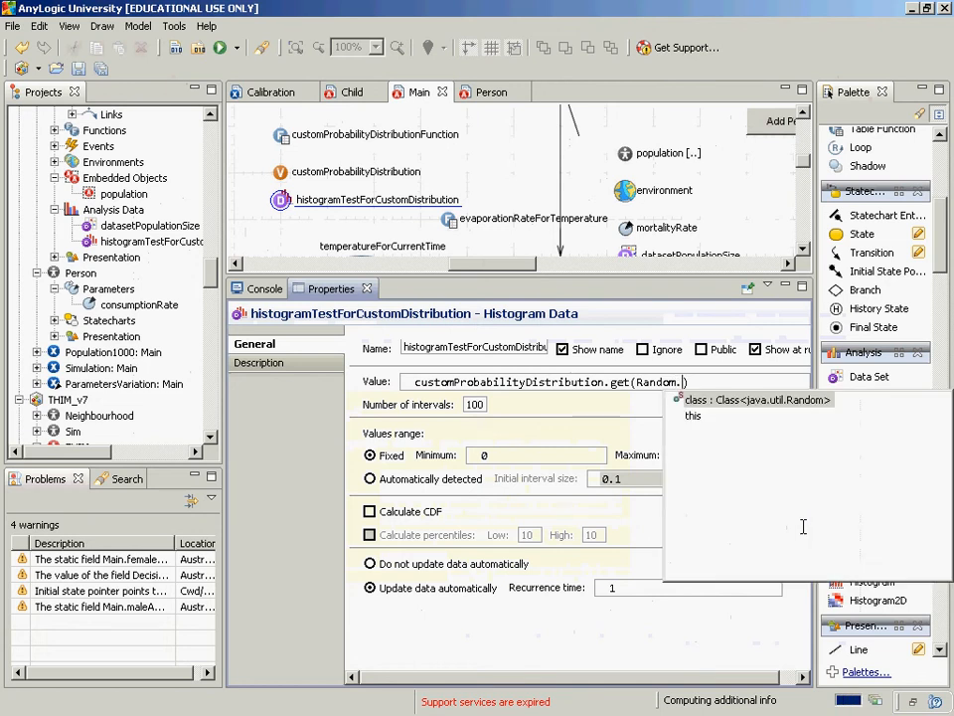
key(BackSpace)
text(.)
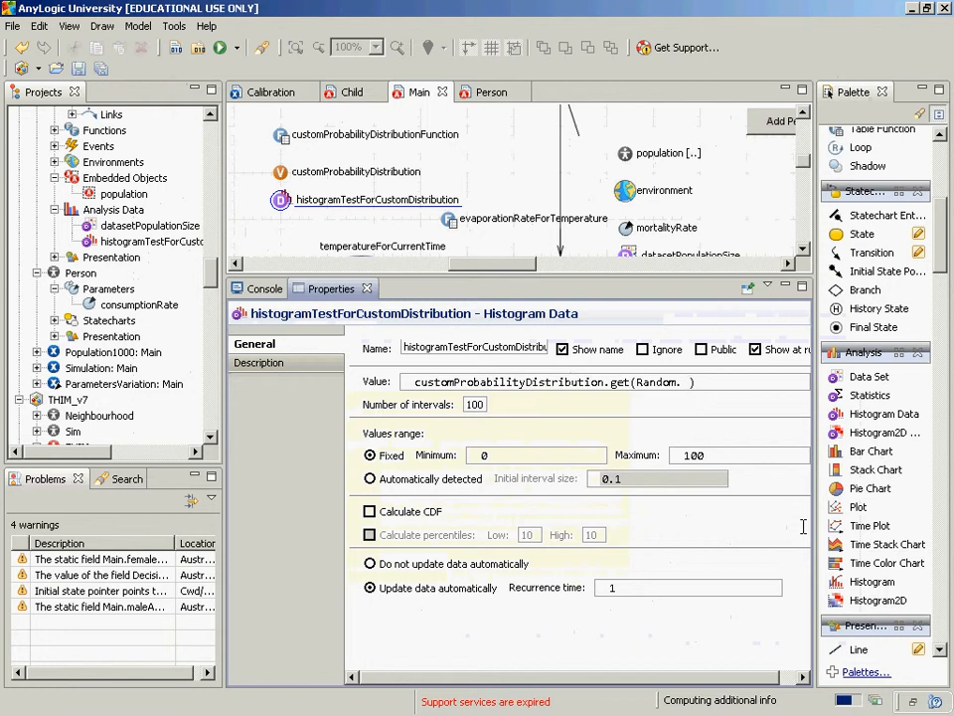
key(ctrl+shift+Left)
key(ctrl+shift+Left)
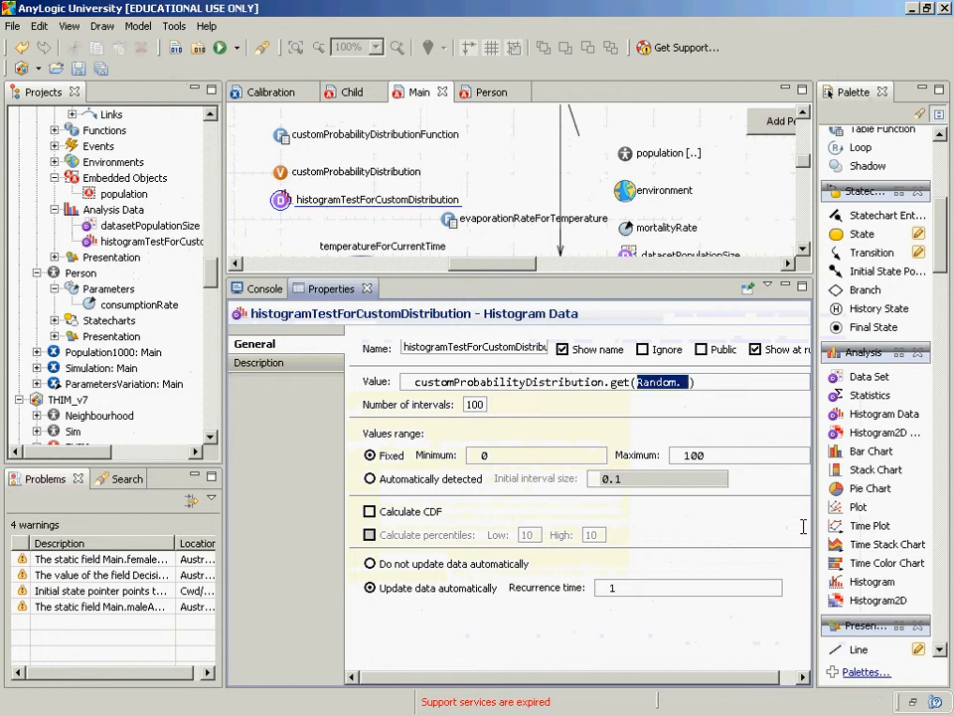
key(BackSpace)
text(eng)
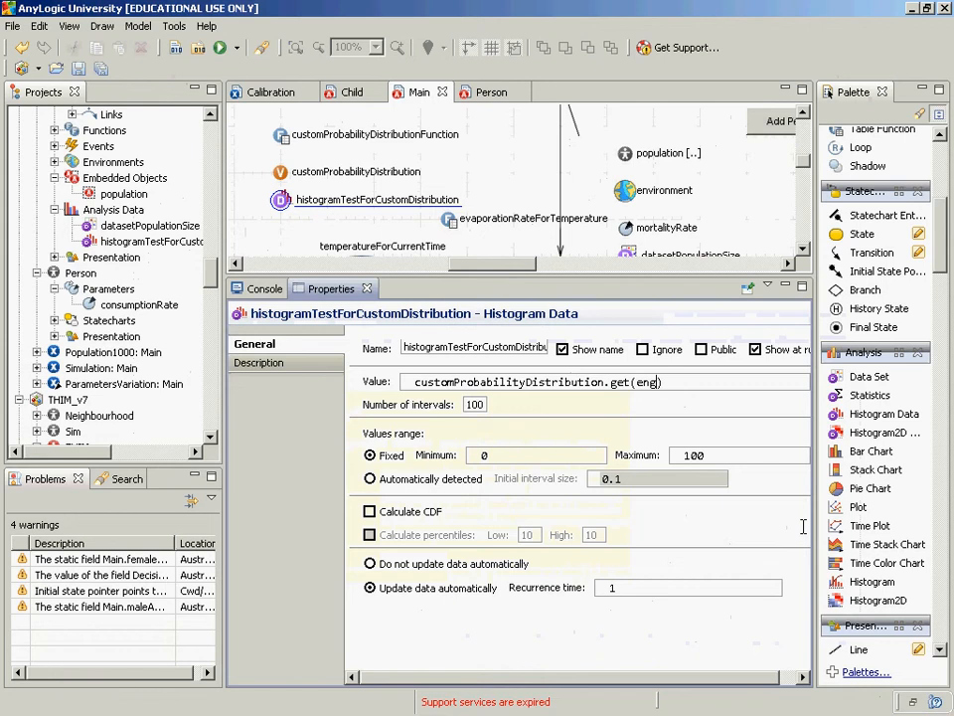
key(ctrl+space)
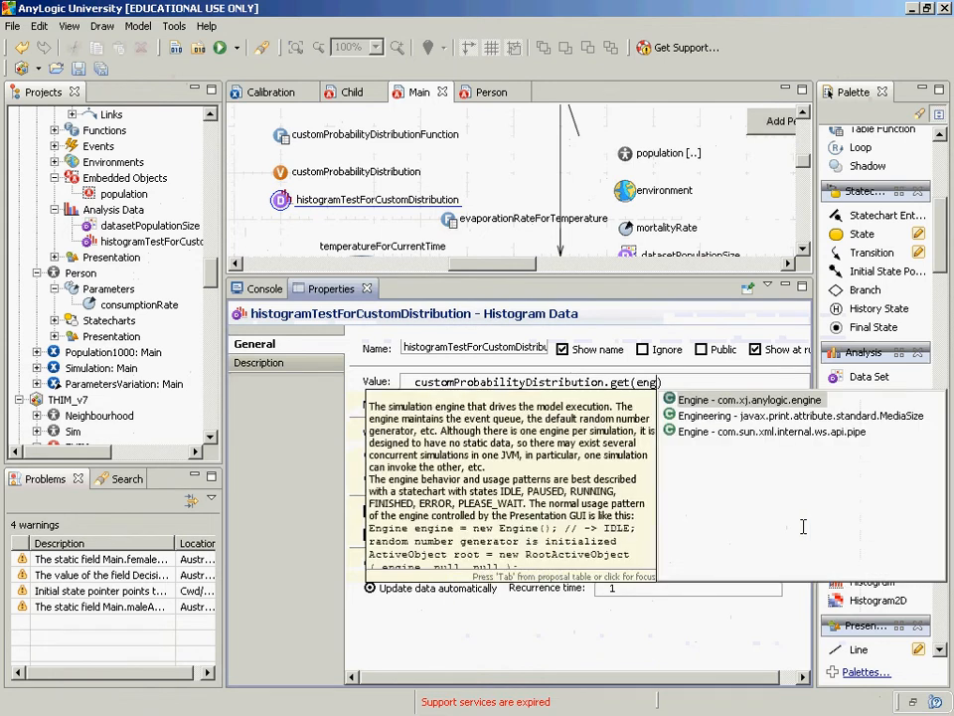
key(alt+Tab)
key(alt+Tab)
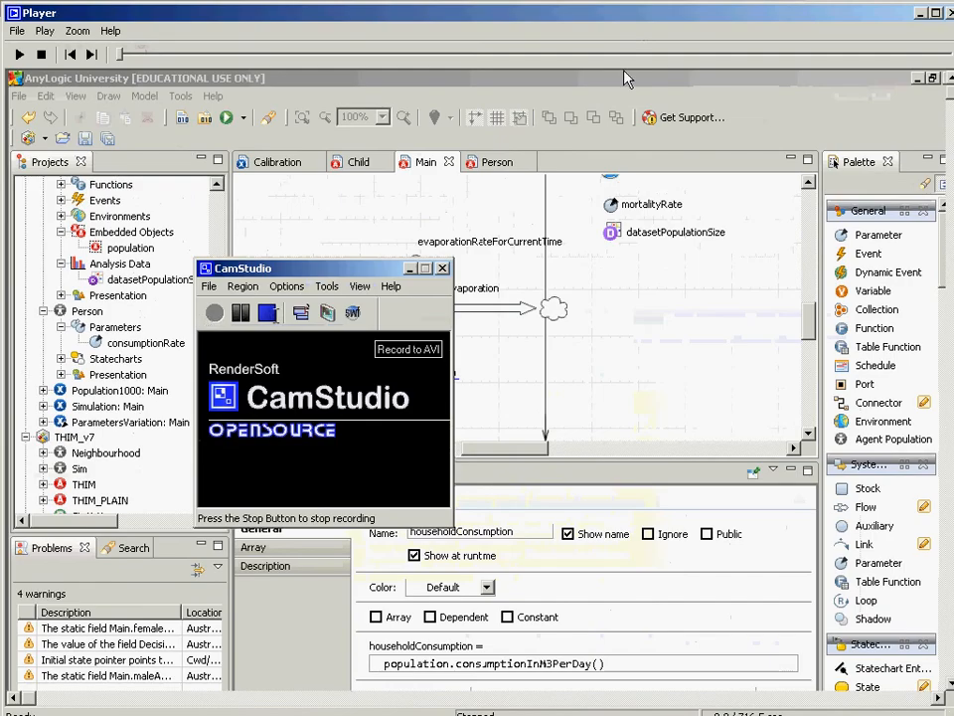
key(alt+Tab)
key(alt+Tab)
key(alt+Tab)
key(alt+Tab)
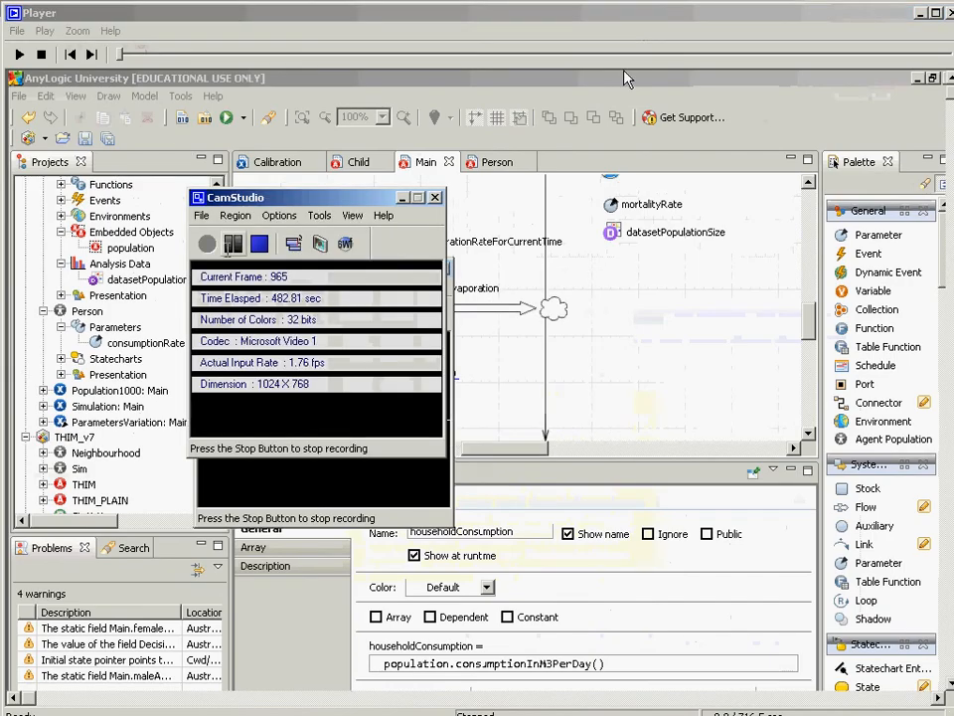
click(232, 244)
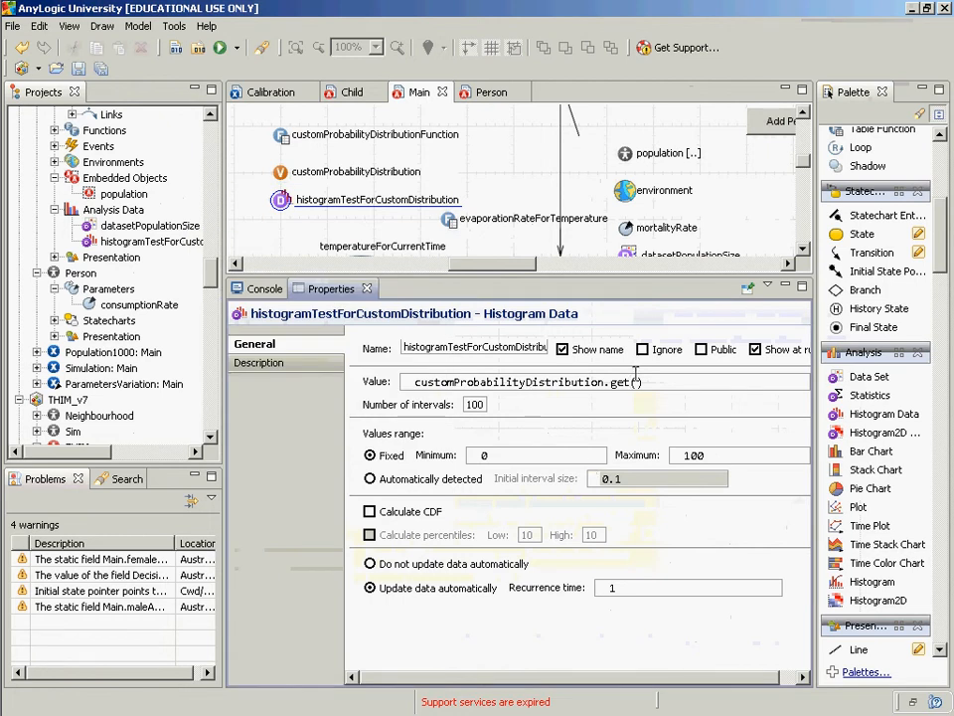
Step: Set the histogram data's Value expression to customProbabilityDistribution.get(new Random(100))
key(Right)
text(Random(long seed)
key(ctrl+shift+Left)
key(ctrl+shift+Left)
key(ctrl+shift+Left)
key(ctrl+shift+Left)
key(ctrl+shift+Left)
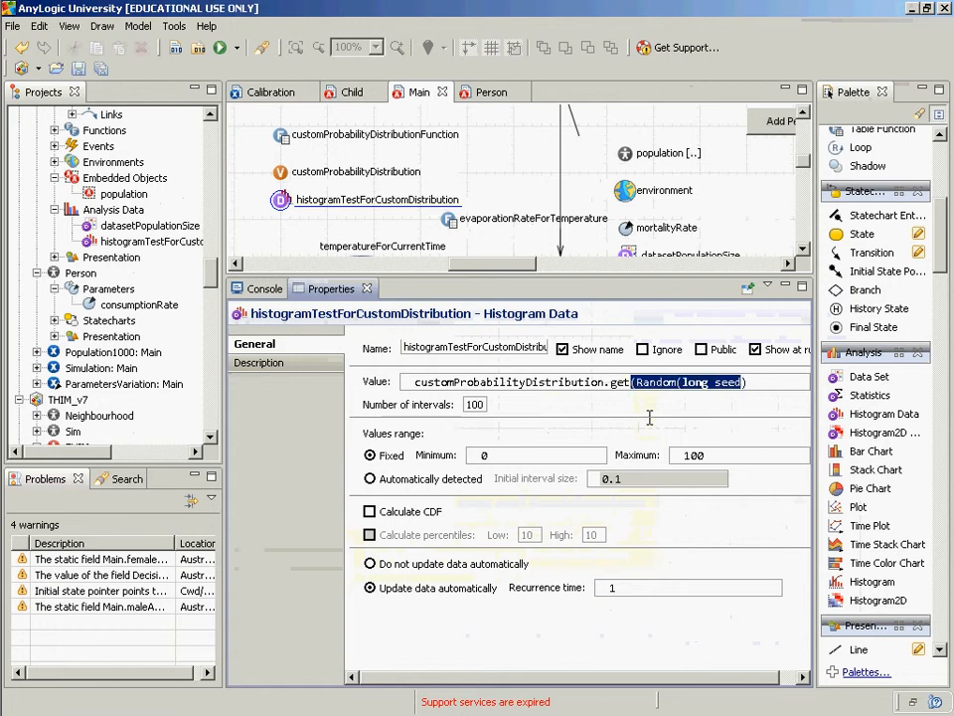
key(Left)
text(new)
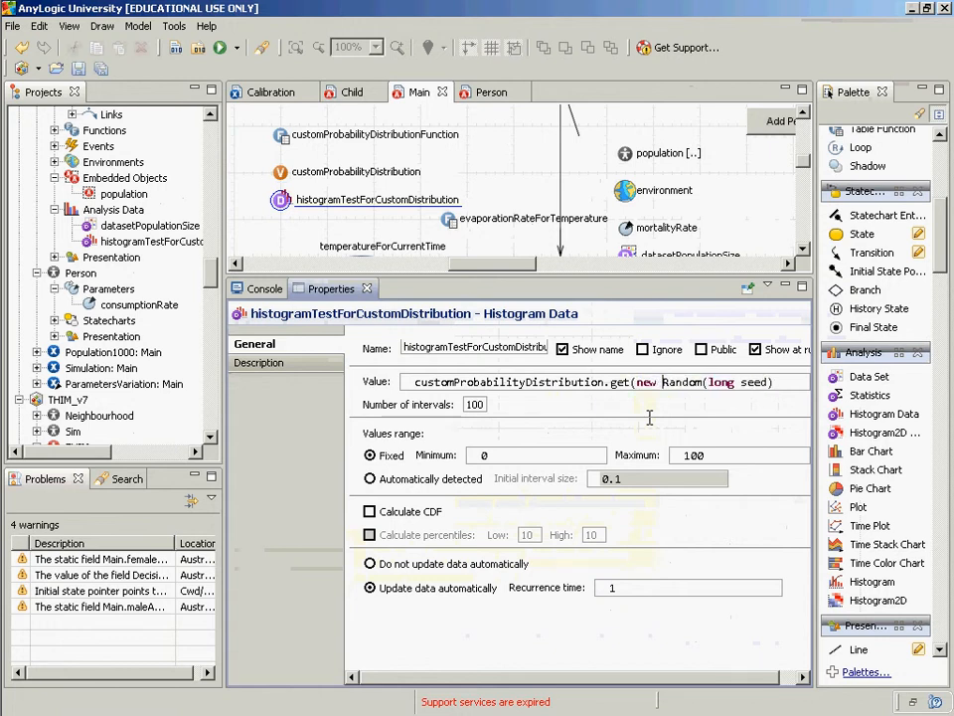
key(ctrl+Right)
key(ctrl+Right)
key(ctrl+shift+Right)
key(ctrl+shift+Right)
text(1)
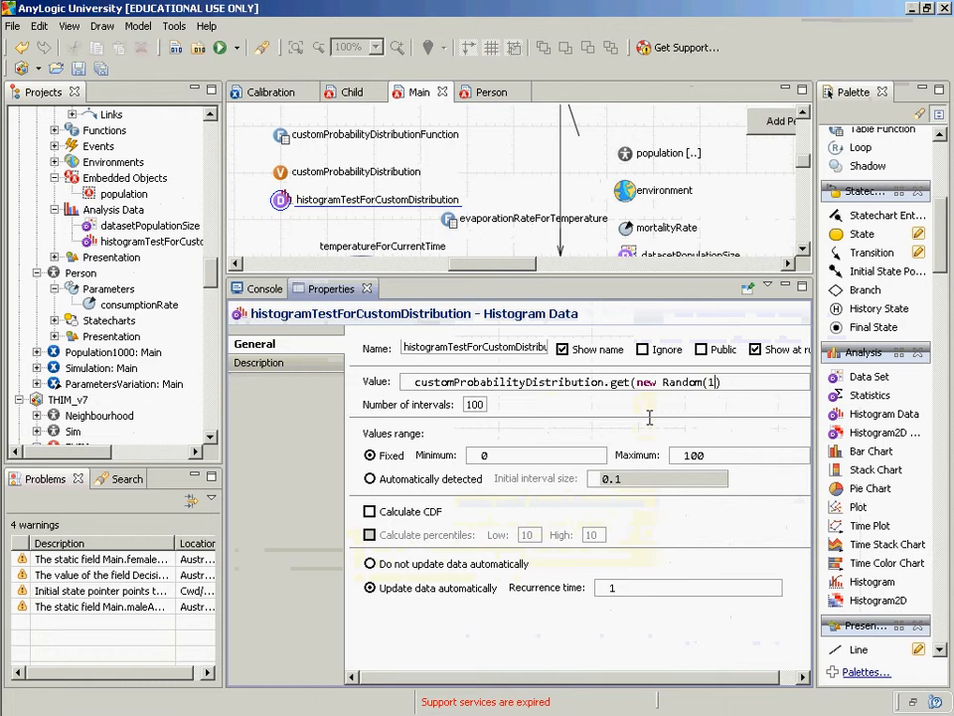
text(00))
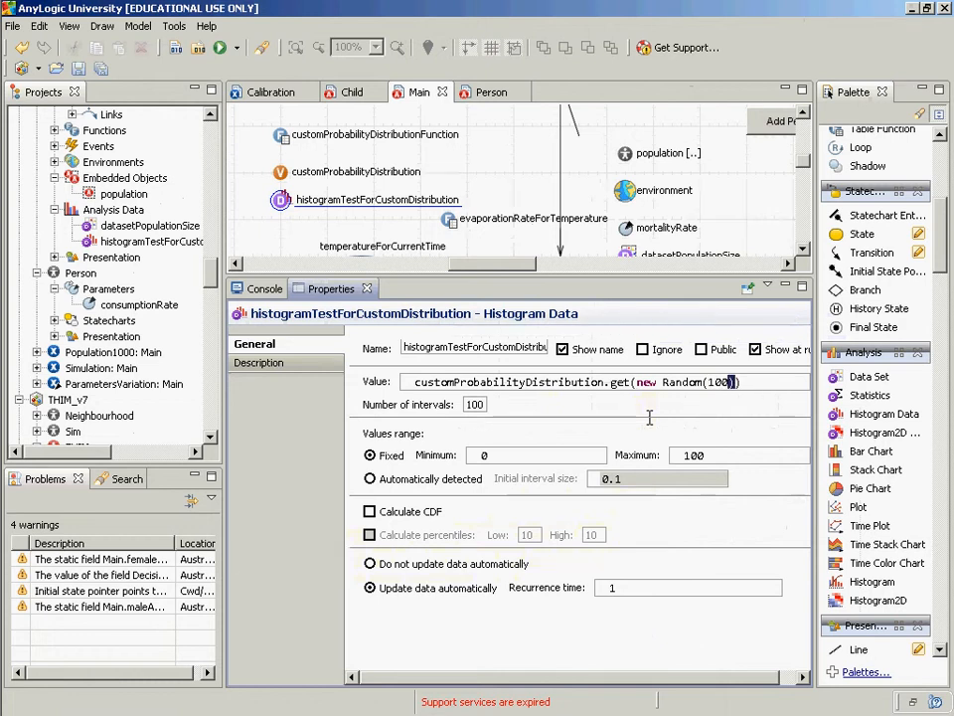
Step: Copy new Random(100) from the histogram data's get call and remove it, leaving the parentheses empty
key(shift+Left)
key(shift+Left)
key(shift+Left)
key(shift+Left)
key(shift+Left)
key(shift+Left)
key(shift+Left)
key(shift+Left)
key(shift+Left)
key(shift+Left)
key(shift+Left)
key(shift+Left)
key(shift+Left)
key(shift+Left)
key(shift+Left)
key(ctrl+c)
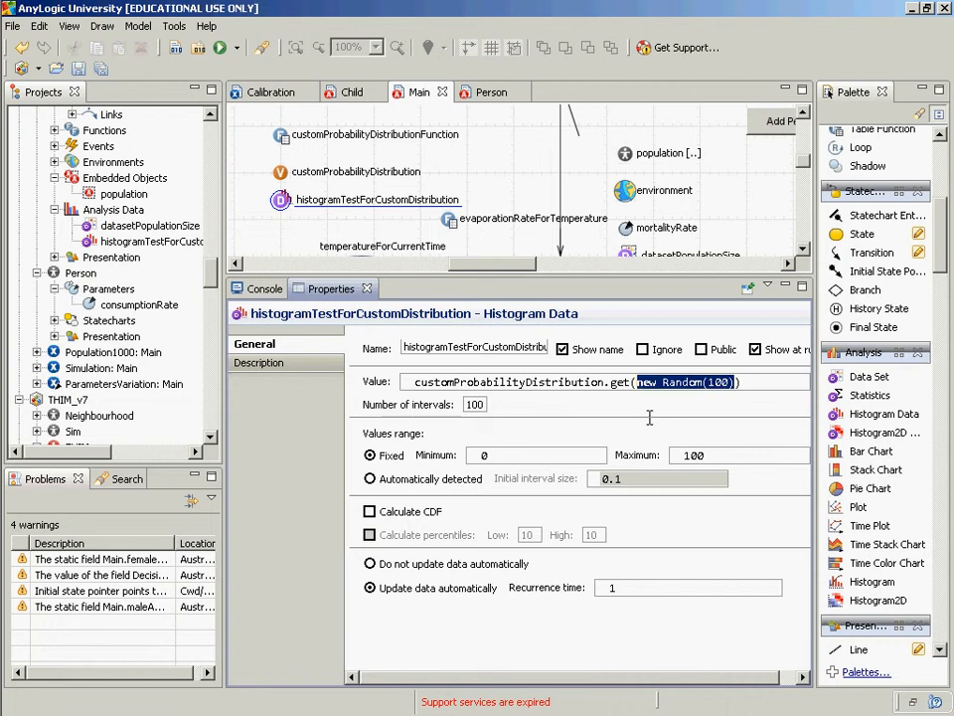
key(Delete)
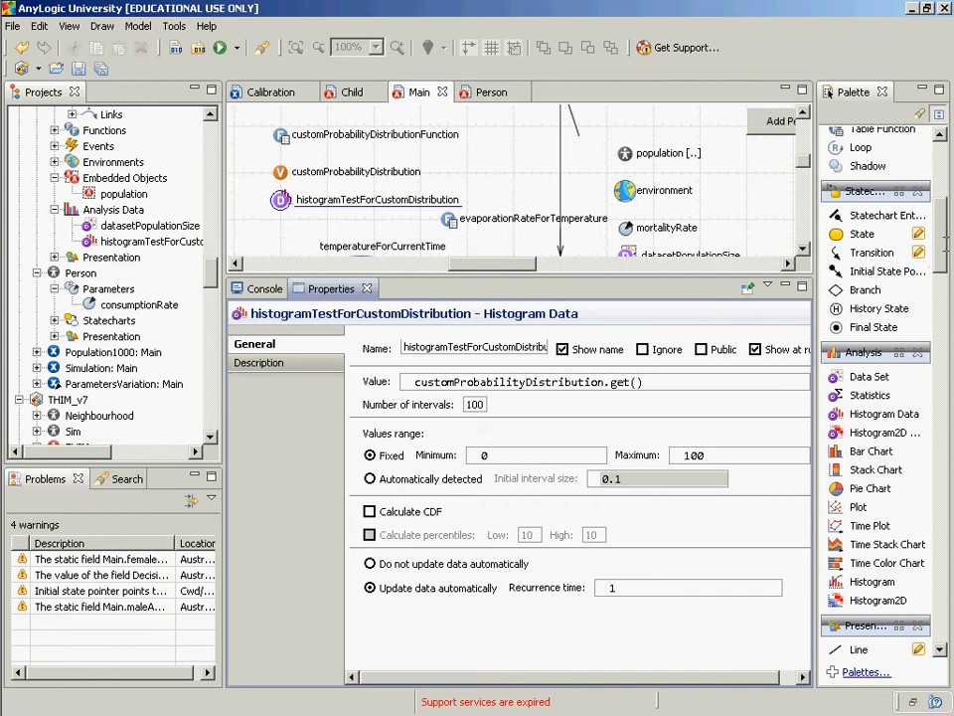
Step: Add a variable named randomGenerator to Main between customProbabilityDistributionFunction and customProbabilityDistribution
drag(941, 230, 936, 151)
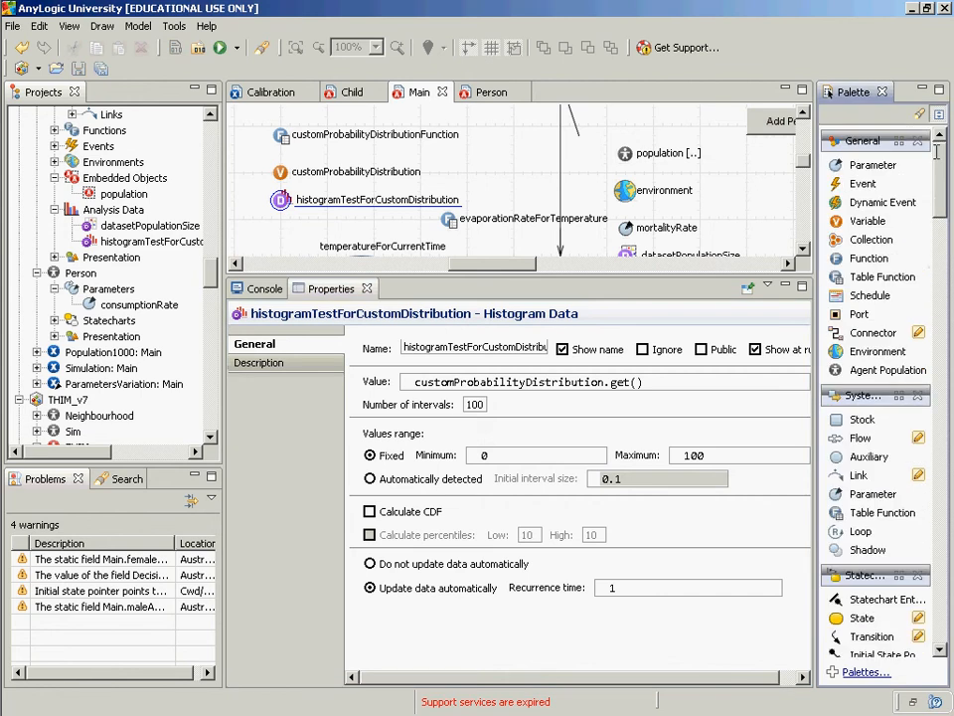
click(867, 221)
click(290, 153)
mouse_move(288, 154)
mouse_down()
mouse_move(271, 154)
mouse_move(280, 155)
mouse_up()
click(280, 154)
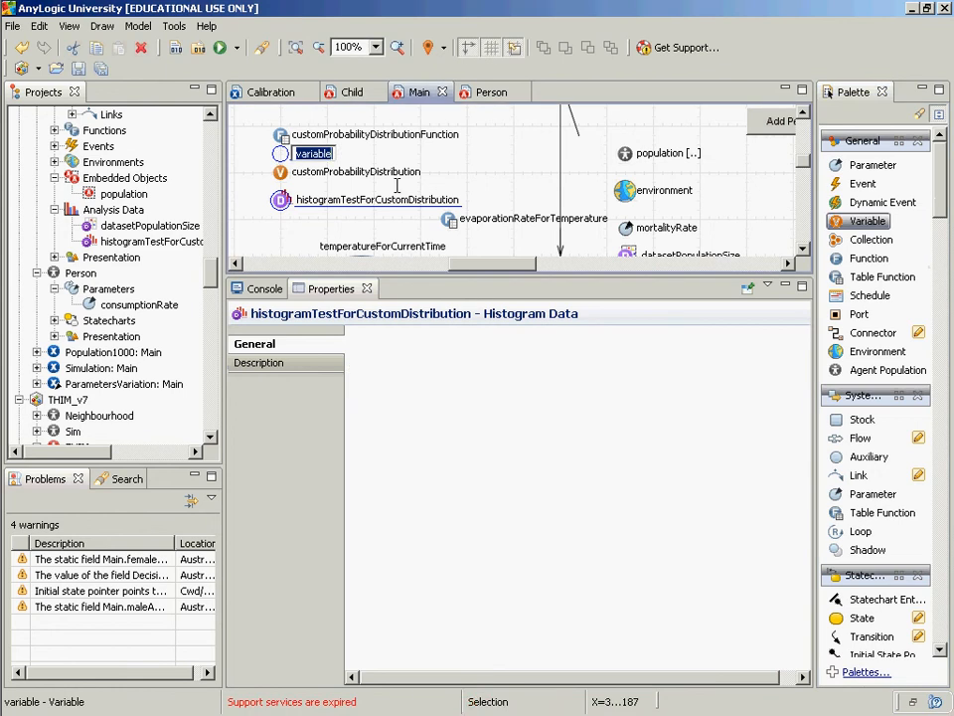
text(R)
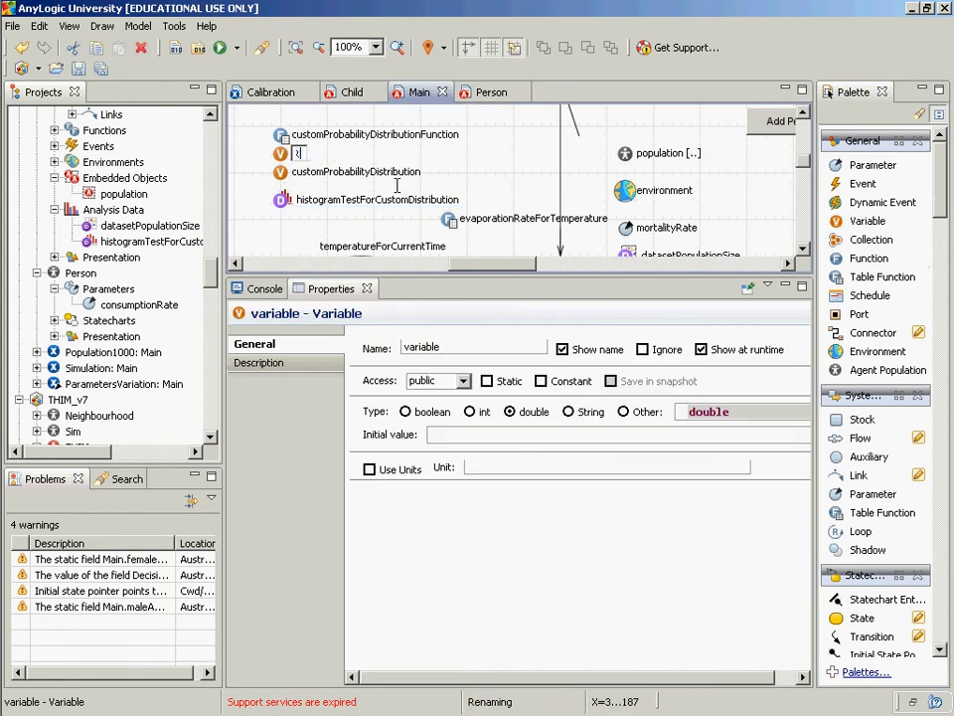
text(andomGenerateor)
key(Return)
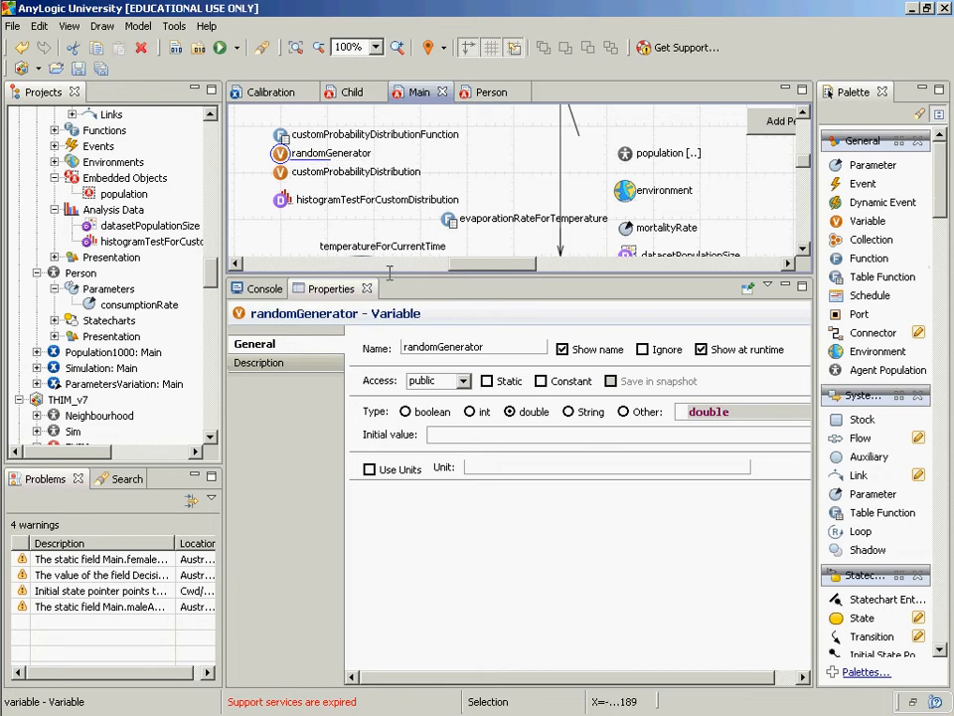
Step: Give randomGenerator the initial value new Random(100) and the custom type Random, and build the model
click(444, 434)
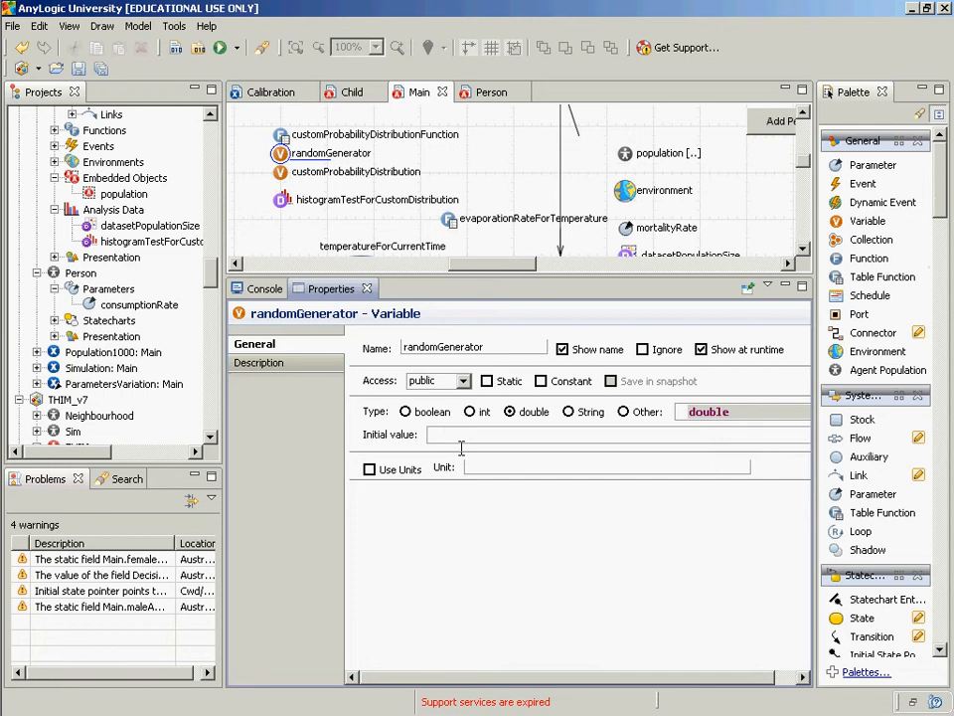
key(ctrl+v)
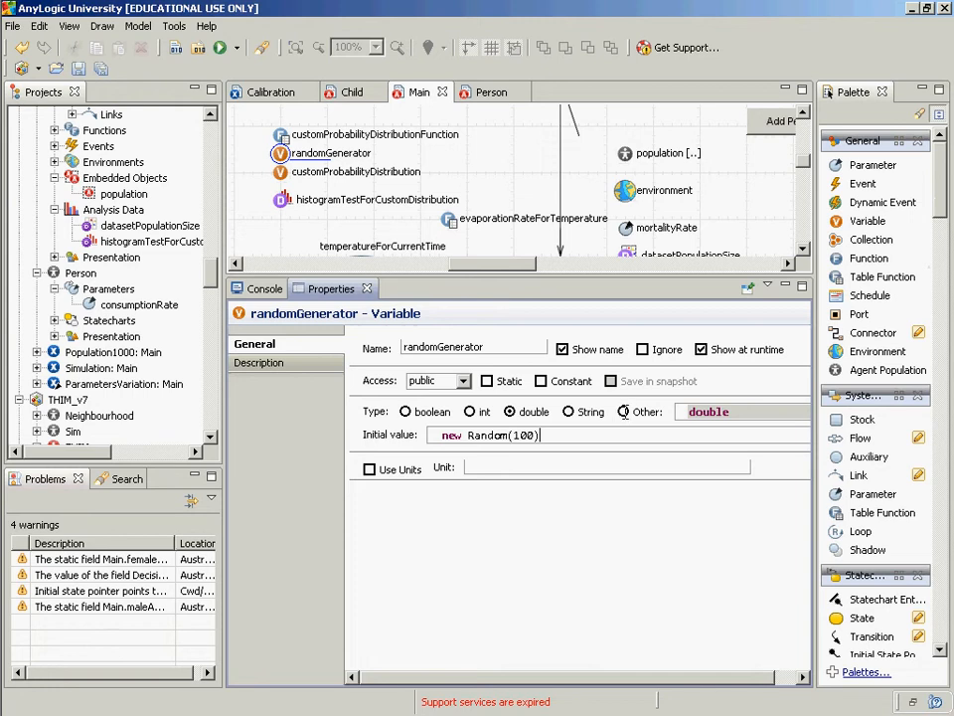
click(624, 411)
double_click(730, 412)
text(Ra)
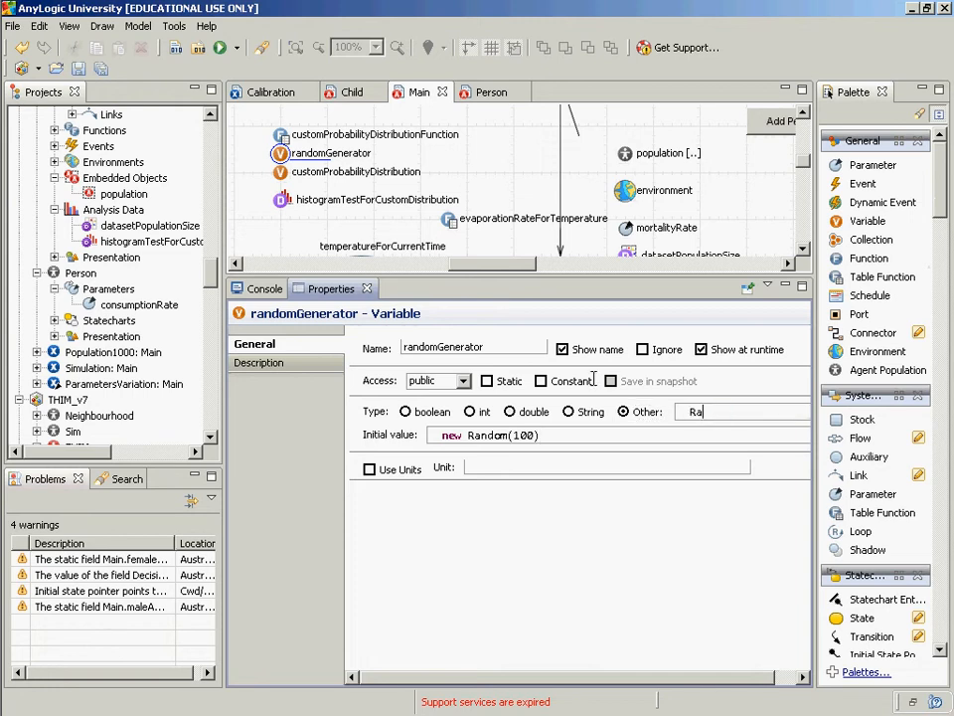
text(ndom)
click(174, 47)
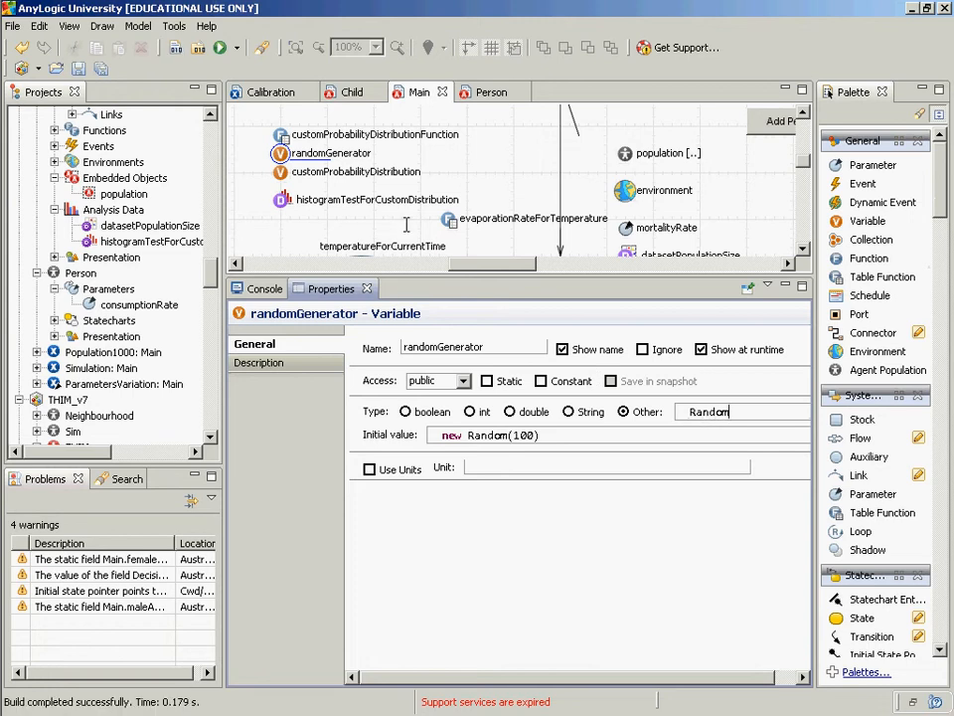
Step: Pass randomGenerator to the get call in histogramTestForCustomDistribution's Value expression and bring up the descriptions of the get variants
click(281, 200)
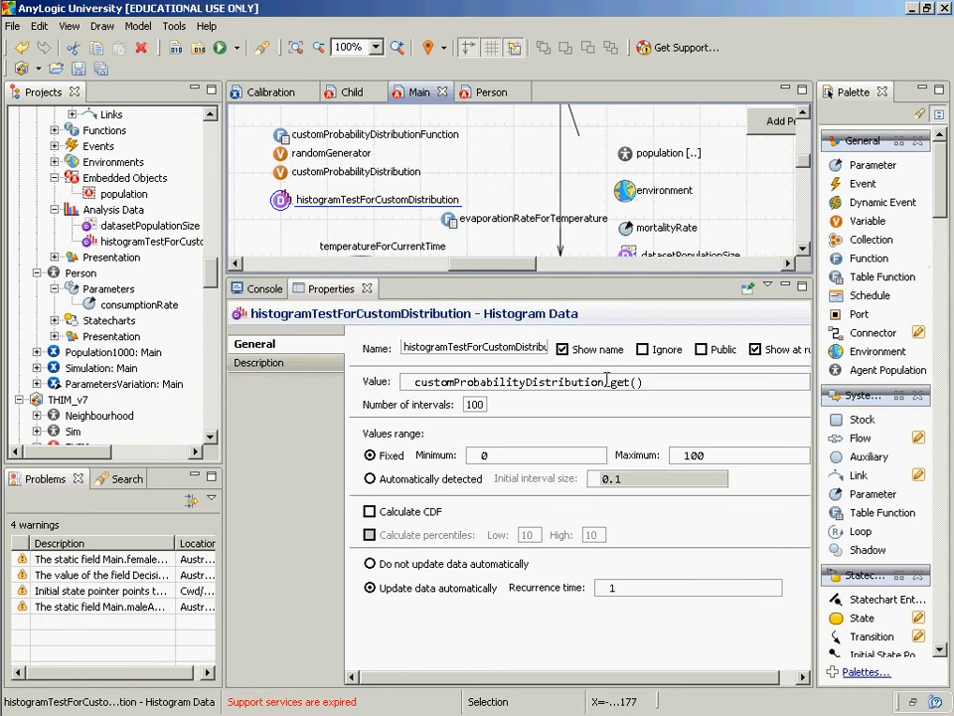
click(636, 381)
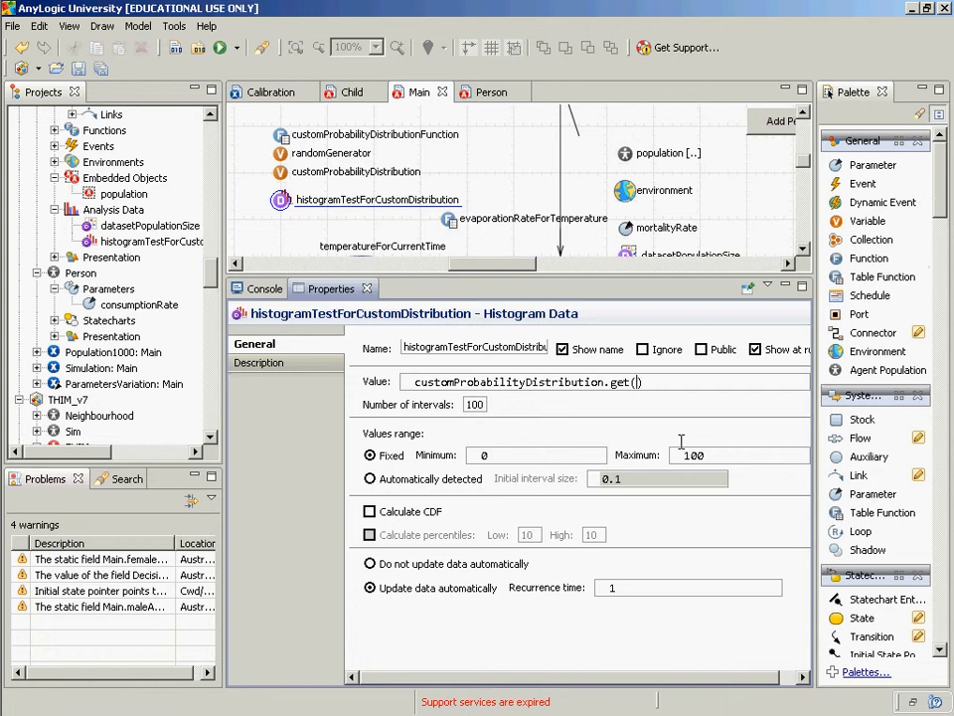
text(randomGenerator)
key(ctrl+Left)
key(ctrl+Left)
key(ctrl+space)
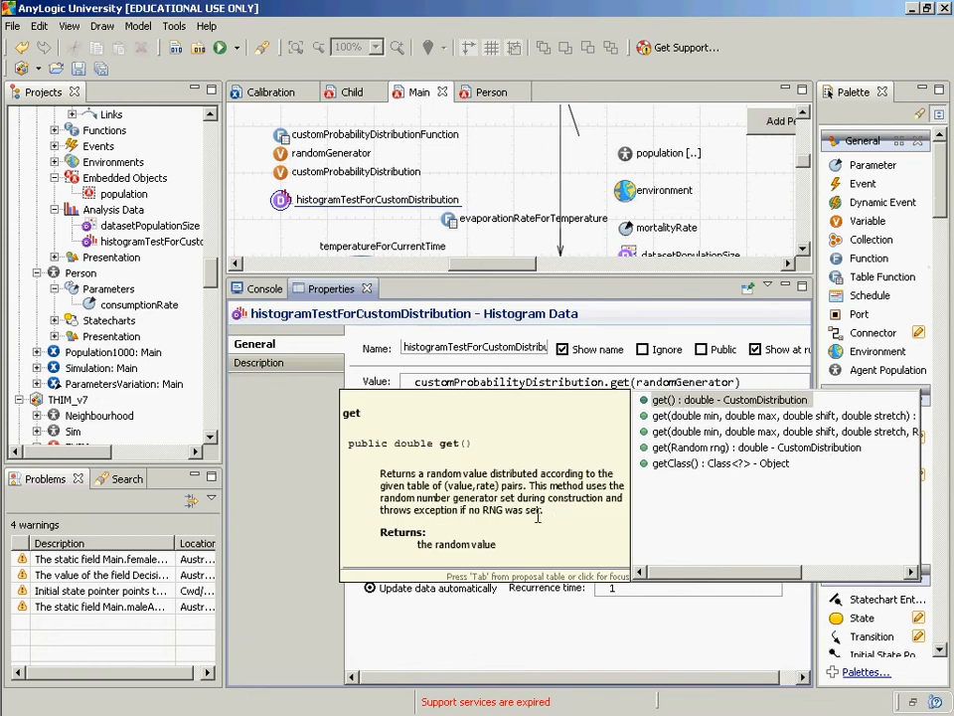
Step: Read the descriptions of get() and get(Random rng), including the getDefaultRandomGenerator() note, and close the completion list
drag(538, 511, 529, 486)
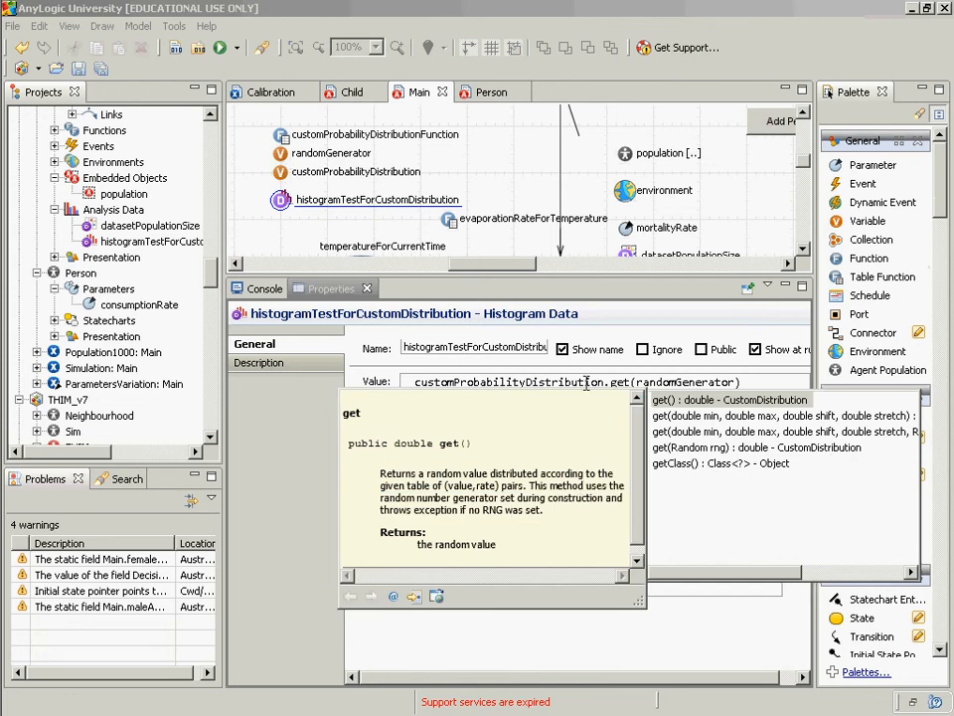
key(Down)
key(Down)
key(Down)
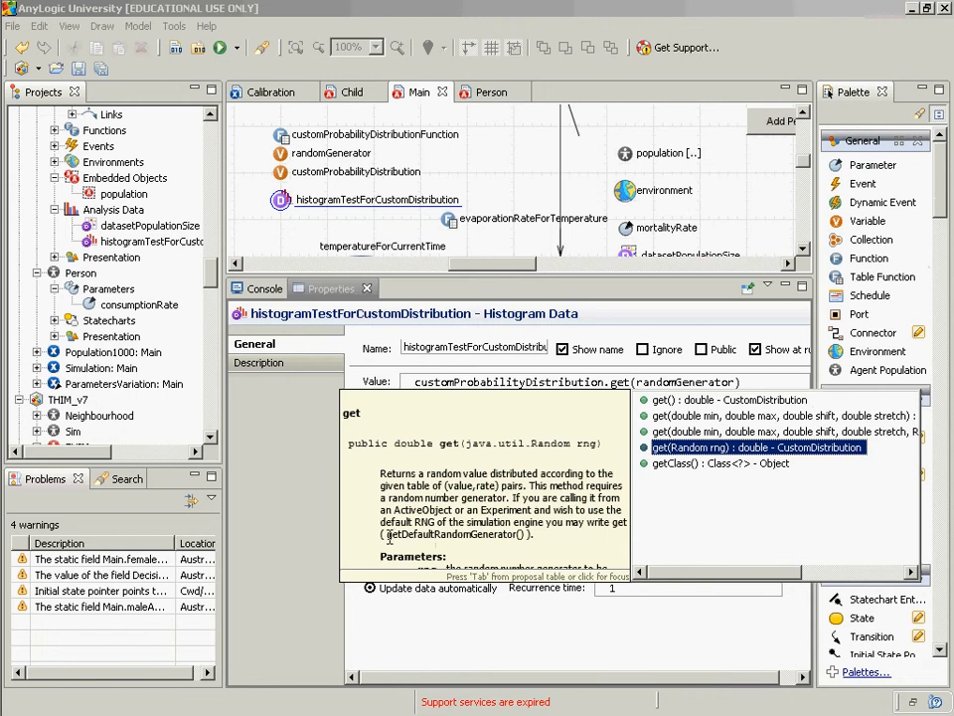
drag(382, 534, 528, 542)
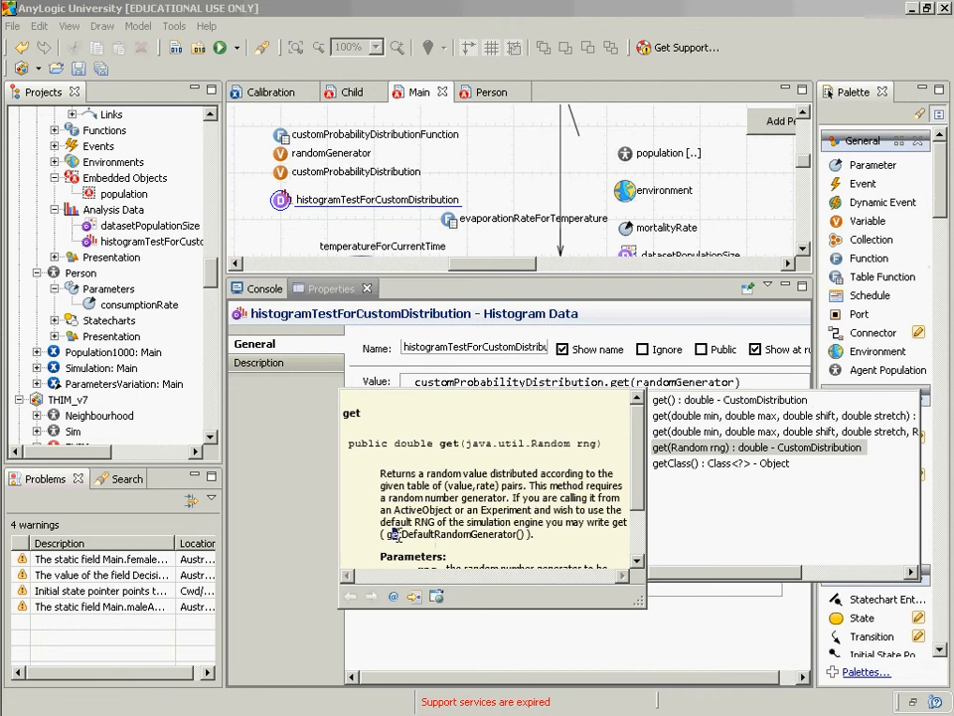
drag(390, 534, 513, 523)
click(308, 117)
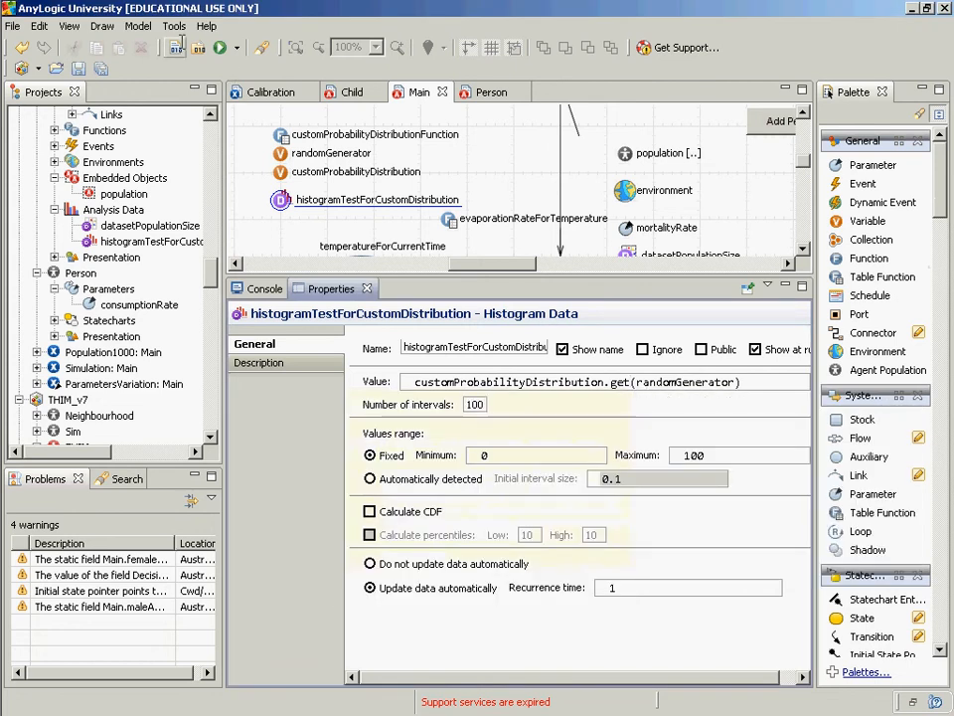
Step: Build the model and run the Simulation: Main experiment in Main view at maximum speed
click(182, 45)
click(237, 49)
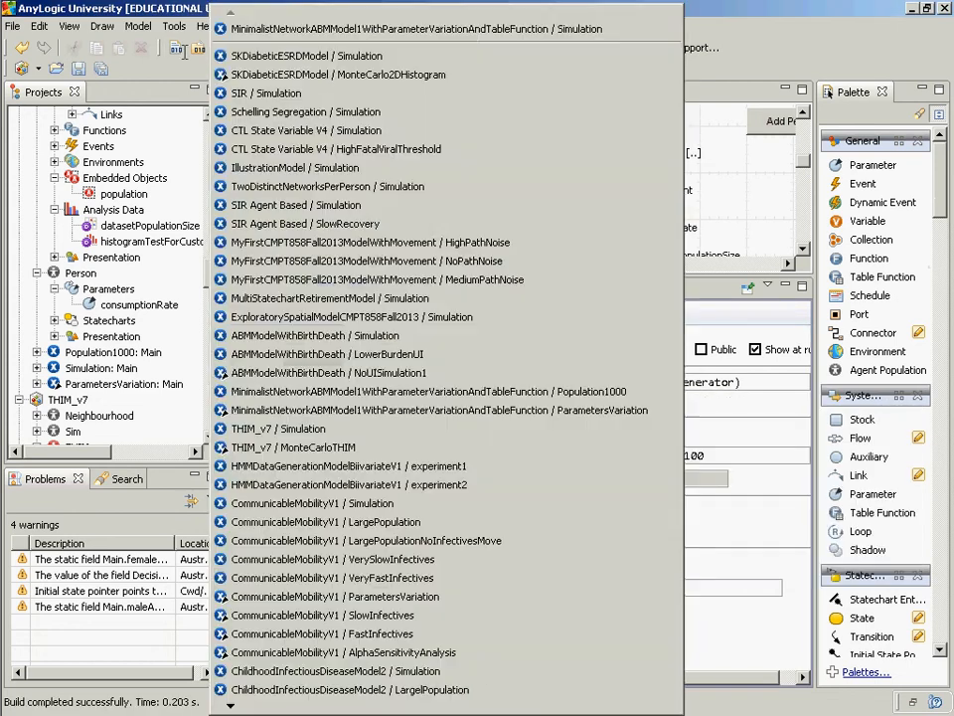
click(114, 200)
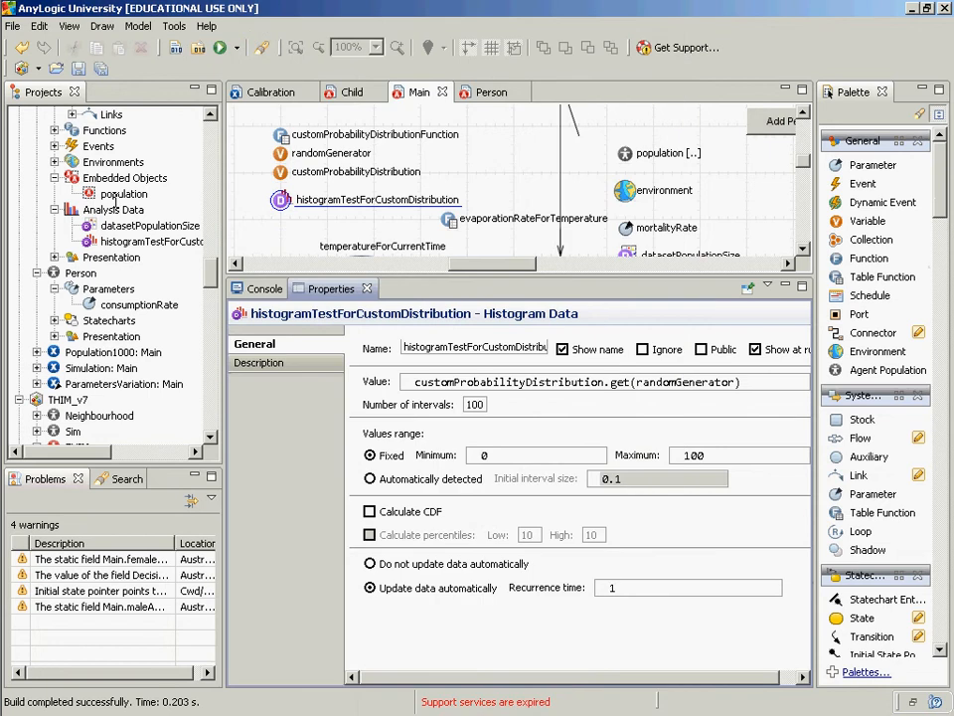
right_click(99, 368)
click(127, 566)
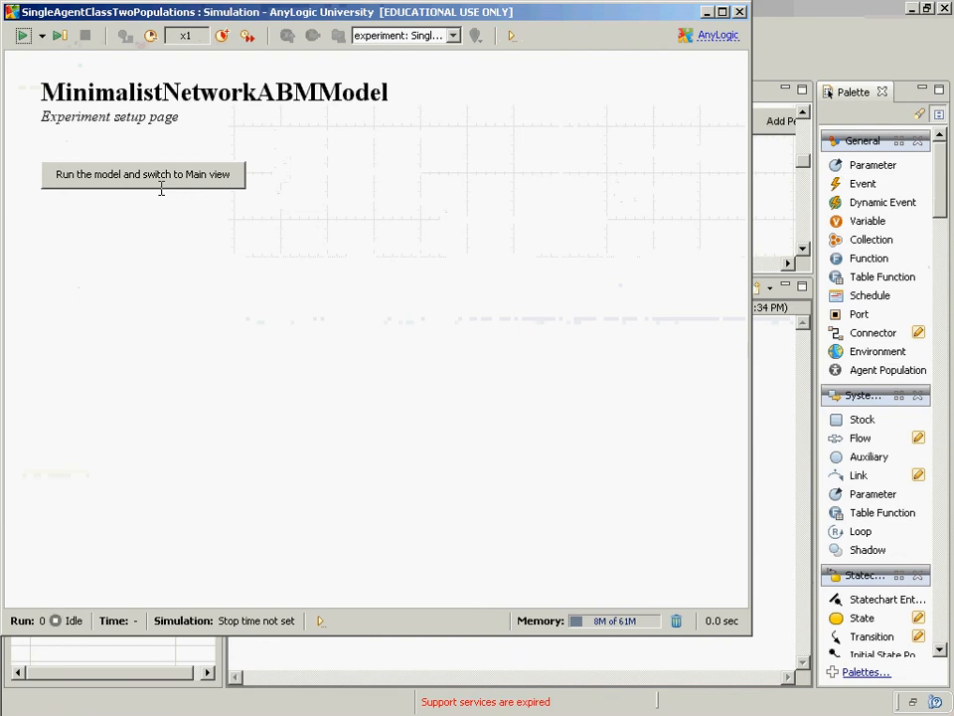
click(161, 184)
click(248, 35)
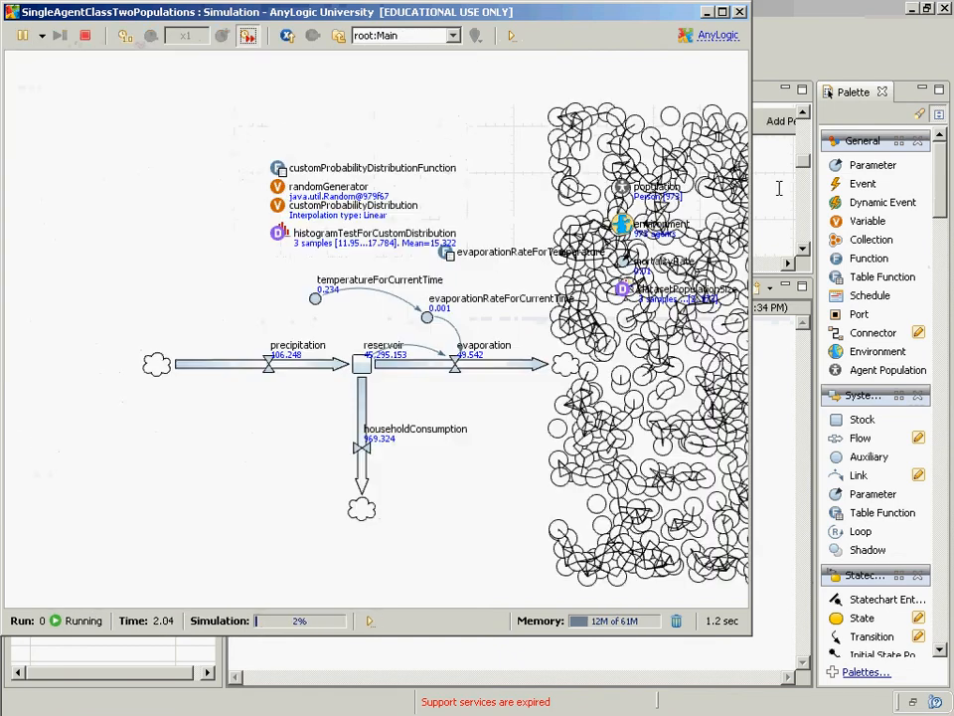
Step: Inspect histogramTestForCustomDistribution in the running model and enlarge its data window to show more intervals
drag(529, 319, 559, 311)
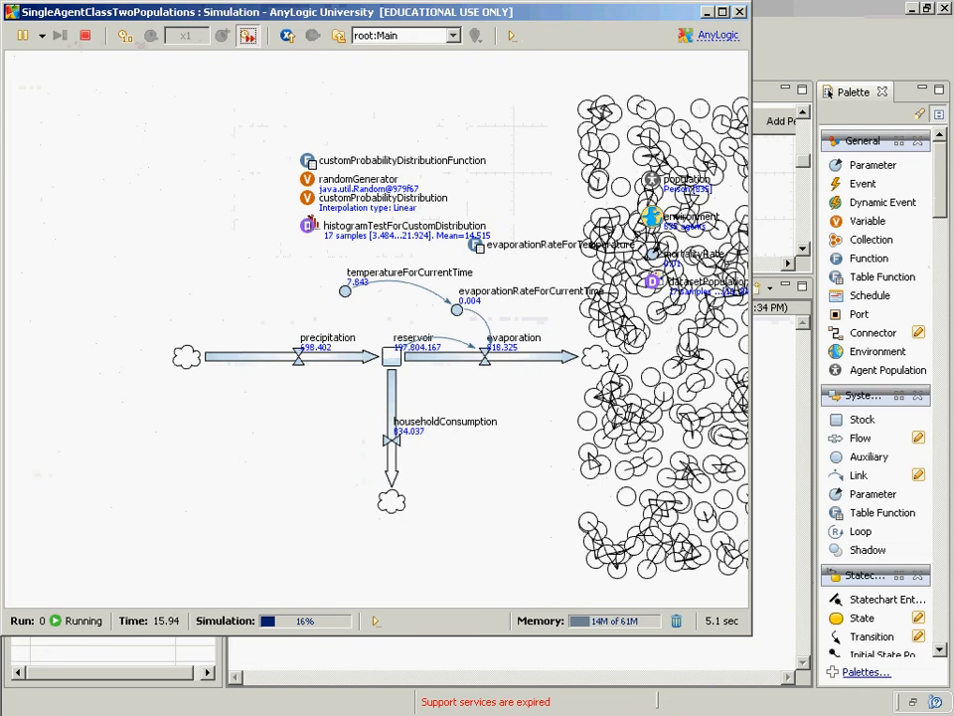
click(309, 224)
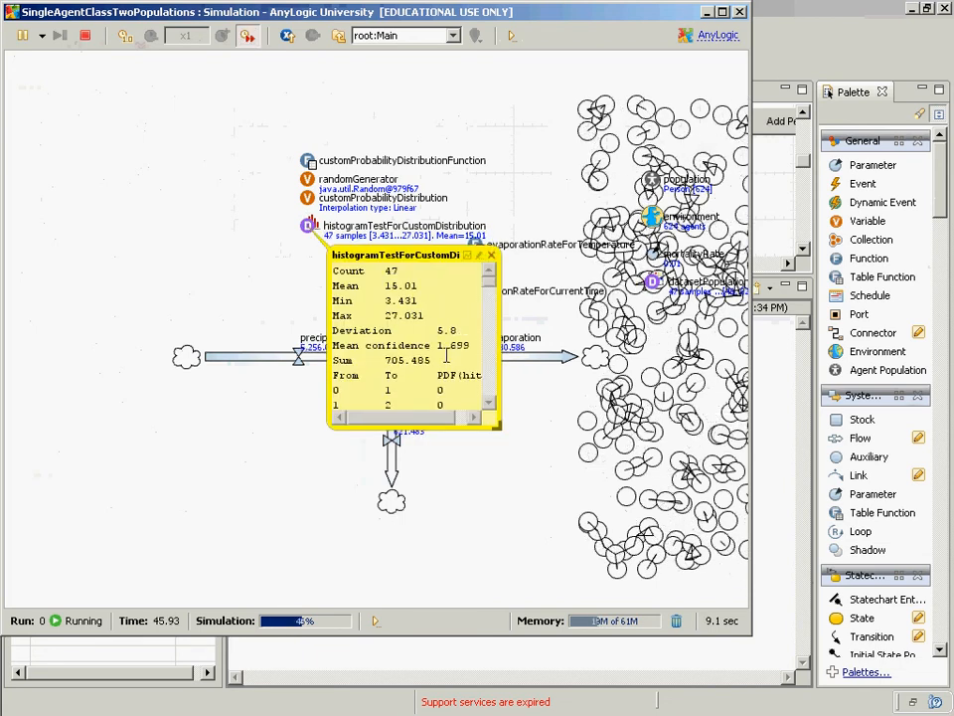
drag(500, 425, 722, 586)
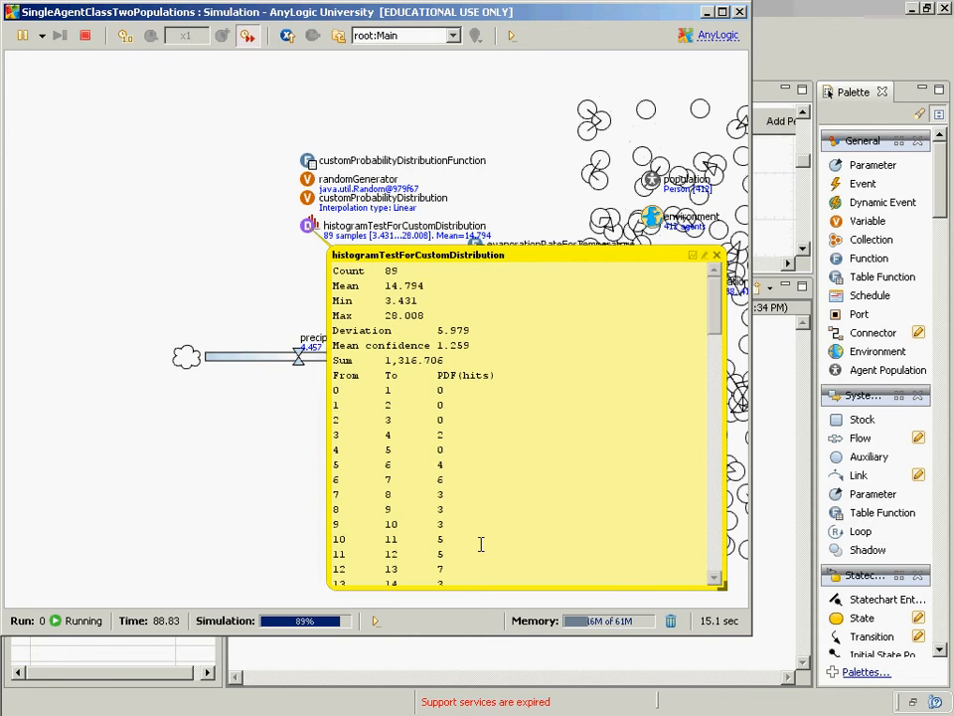
Step: Review the hits per interval in the histogram's data window and copy its contents
scroll(483, 498, down, 5)
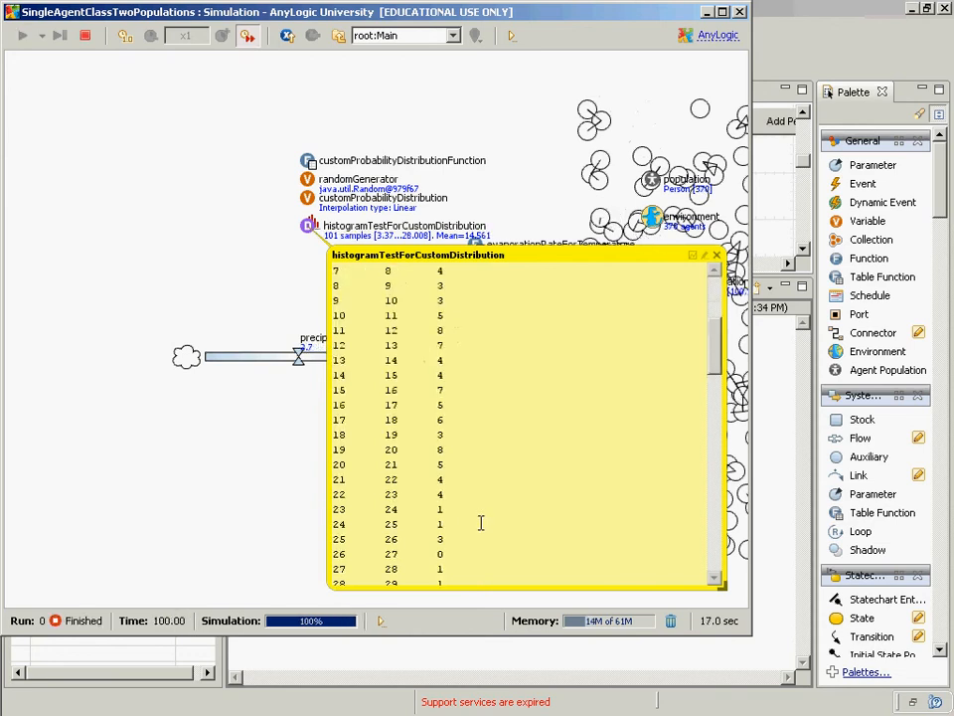
scroll(481, 467, down, 3)
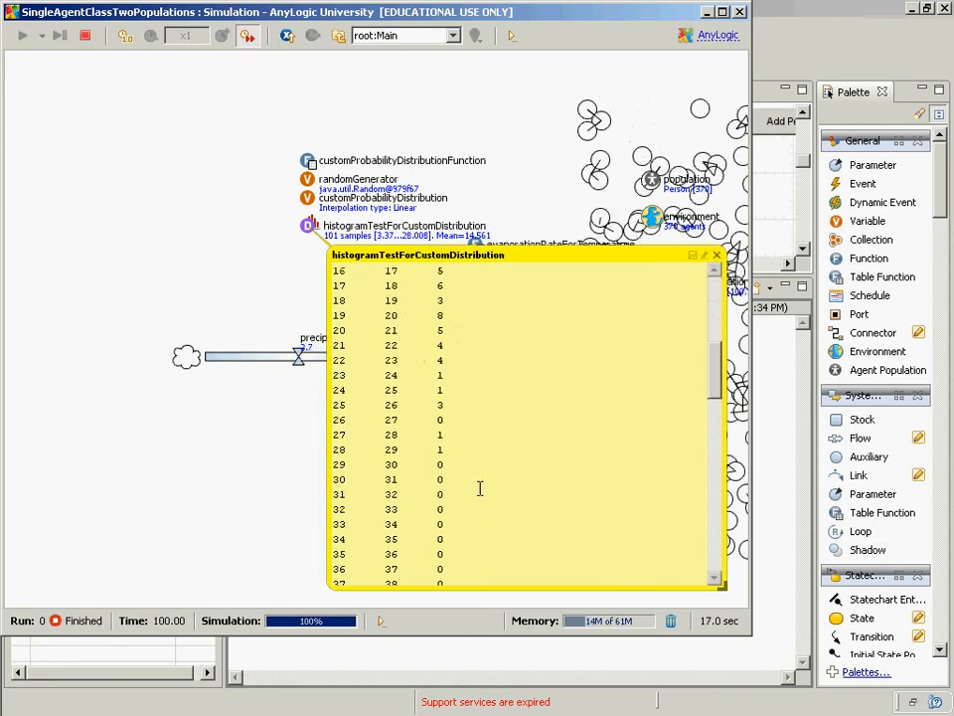
scroll(458, 439, up, 6)
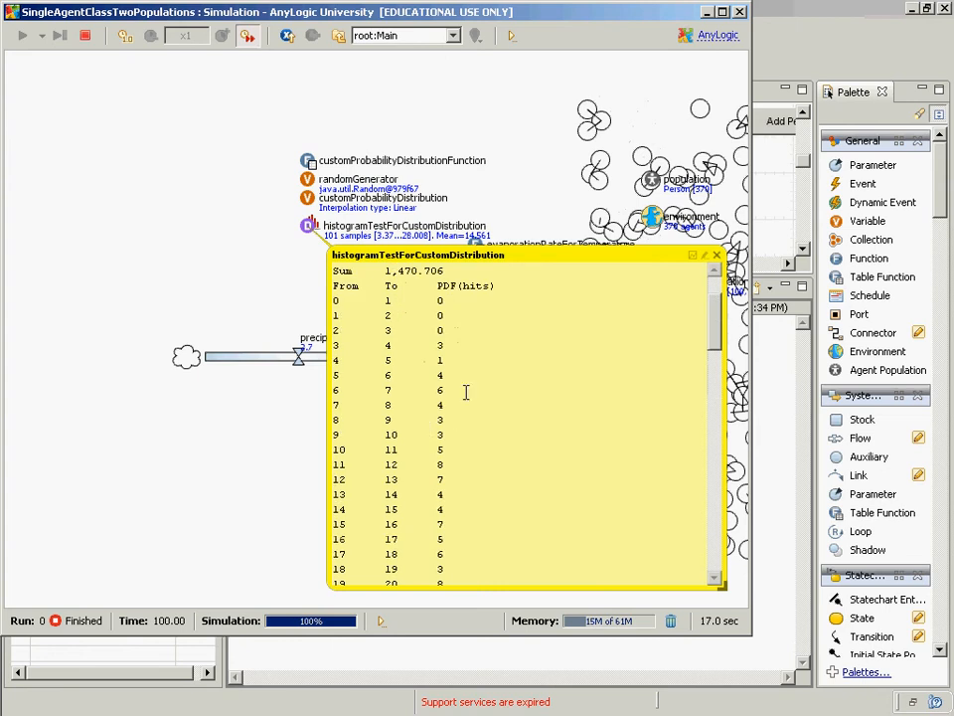
scroll(467, 392, down, 4)
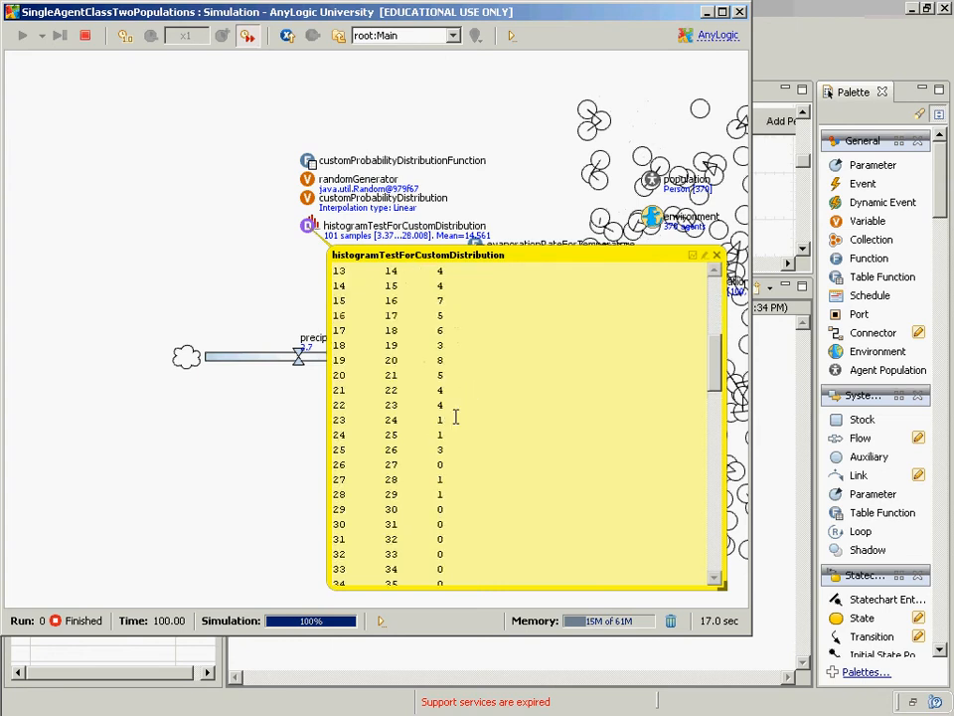
scroll(473, 421, down, 5)
scroll(458, 390, up, 3)
scroll(458, 389, up, 2)
right_click(449, 383)
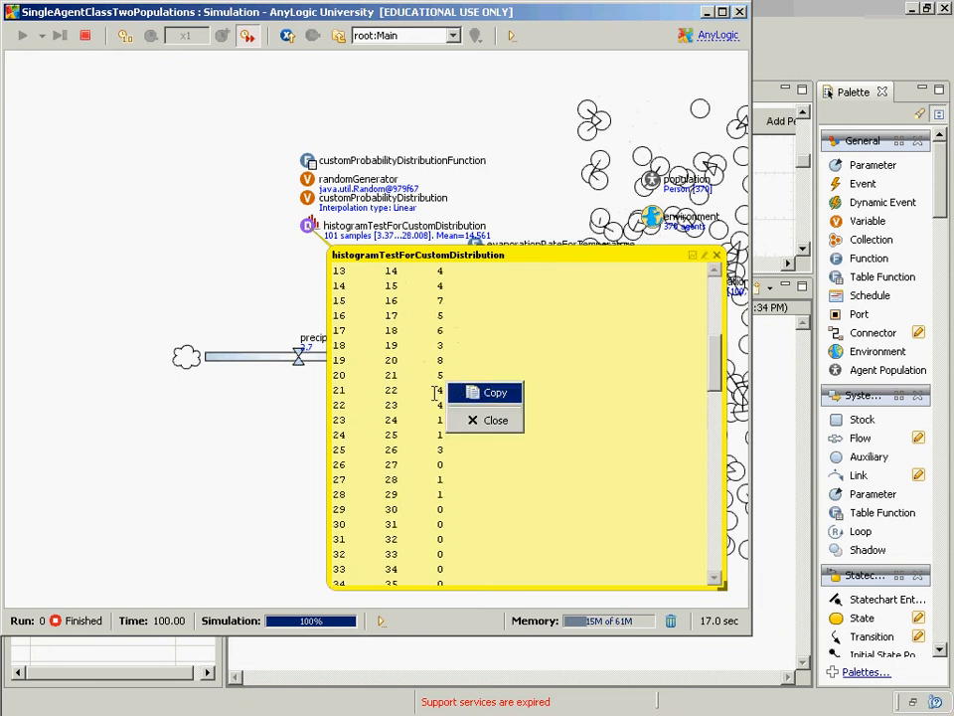
click(479, 390)
Step: Launch Microsoft Excel from the installed Microsoft Office programs
click(16, 12)
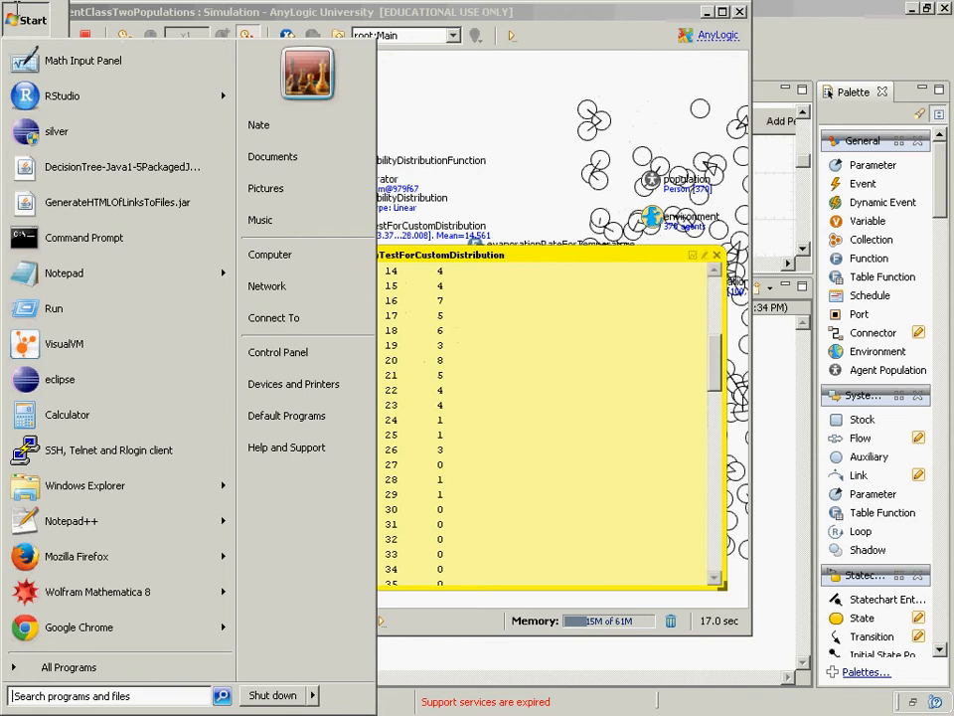
click(68, 667)
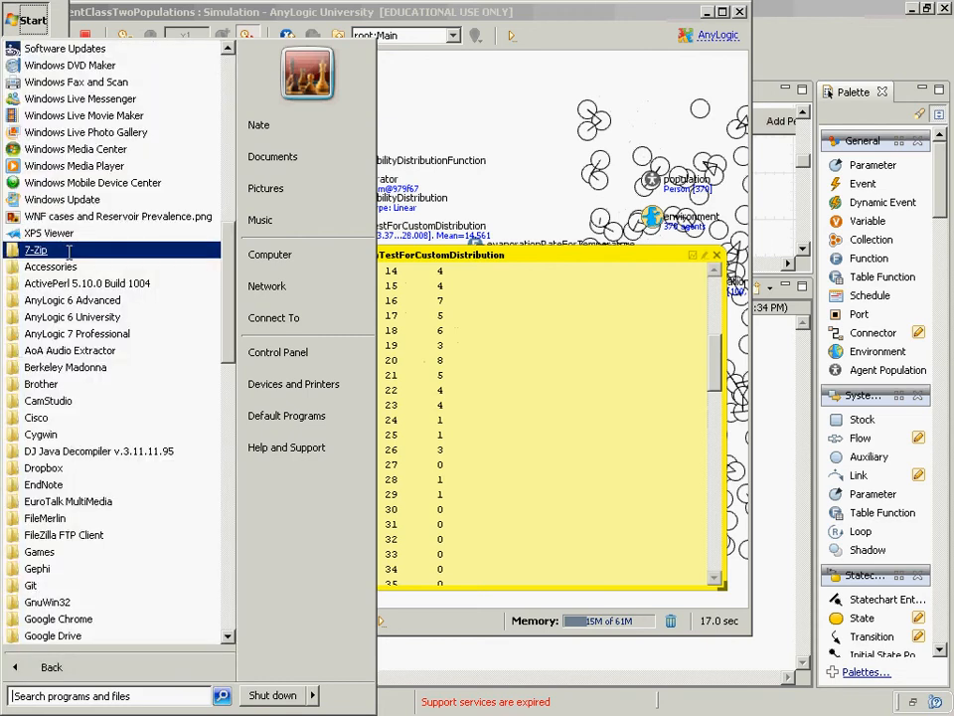
scroll(69, 298, down, 4)
scroll(90, 387, up, 7)
scroll(103, 364, down, 5)
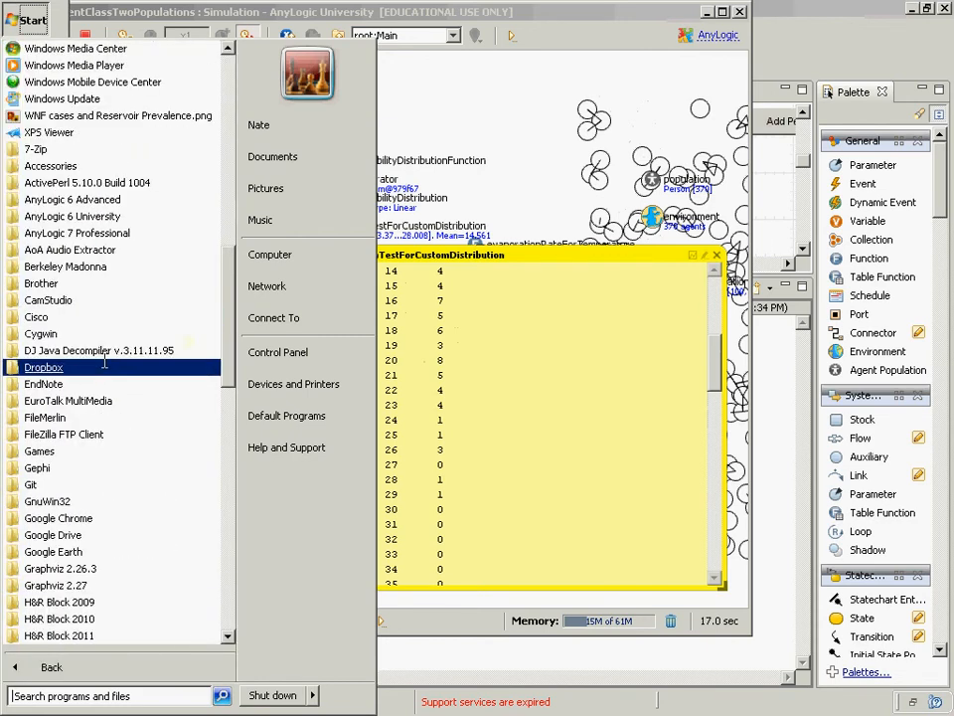
scroll(103, 364, down, 3)
scroll(77, 429, down, 4)
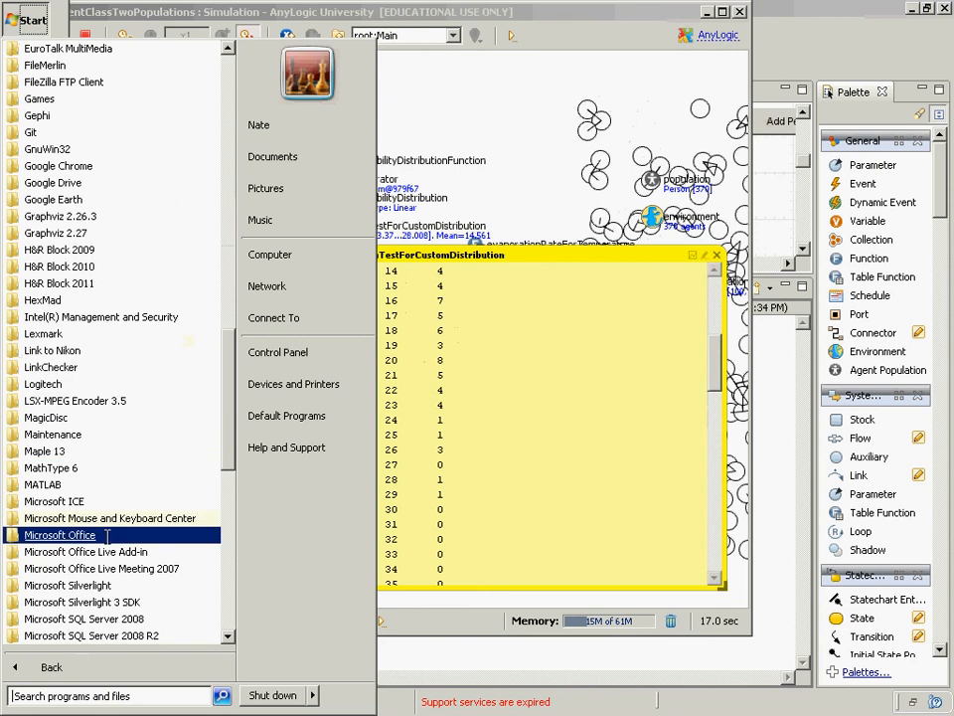
click(59, 414)
click(102, 484)
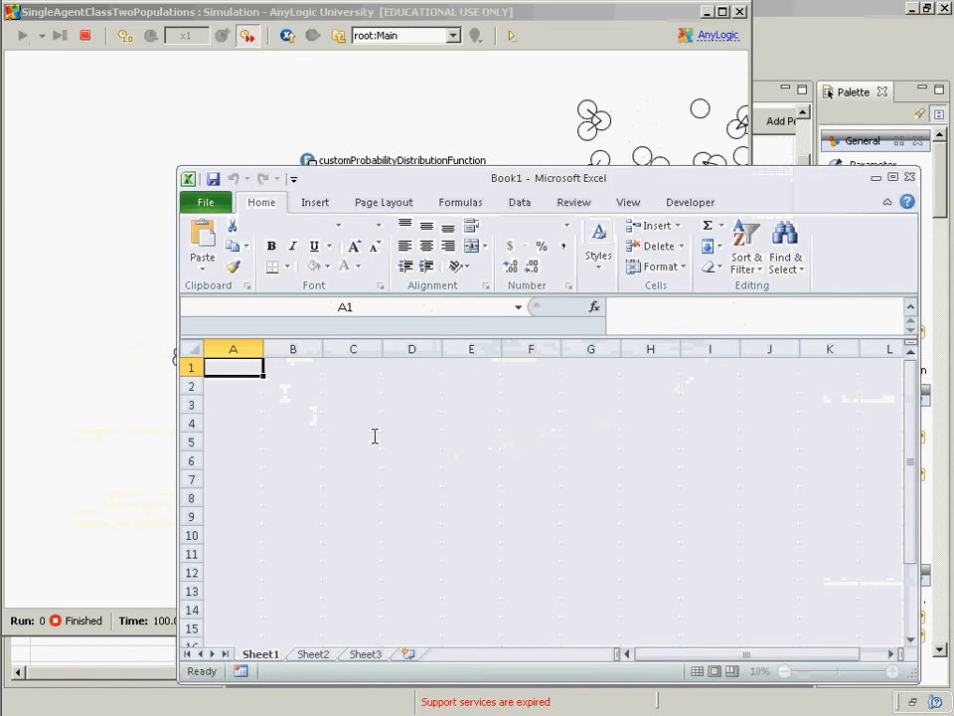
Step: Paste the copied histogram data into Sheet1 starting at cell D5 and look over the pasted rows
click(375, 431)
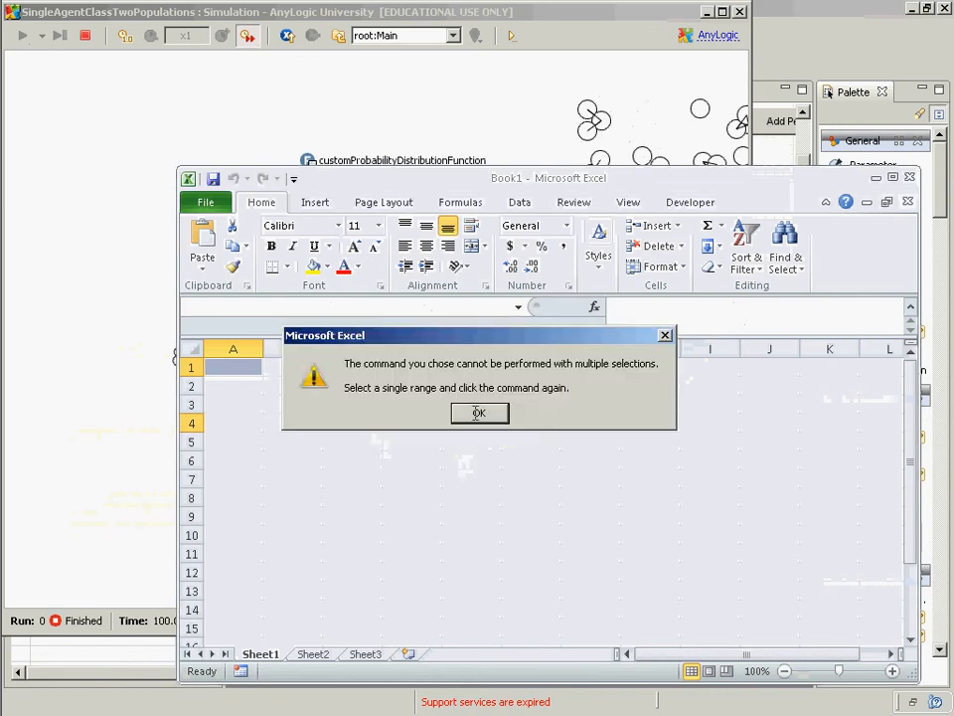
click(479, 412)
click(391, 441)
key(ctrl+v)
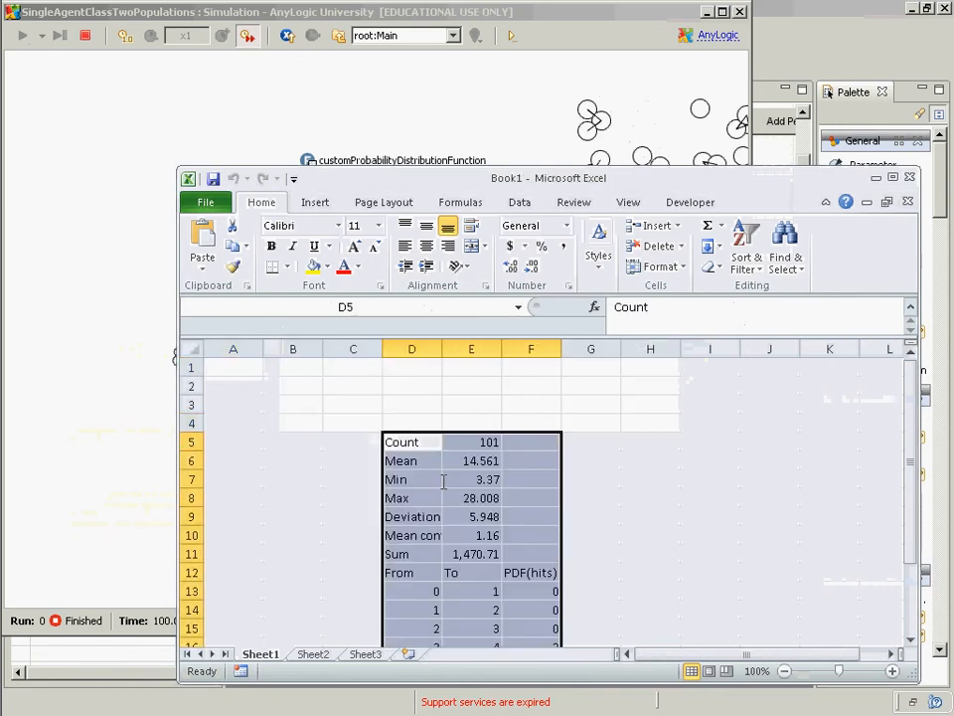
scroll(636, 512, down, 6)
scroll(659, 516, up, 5)
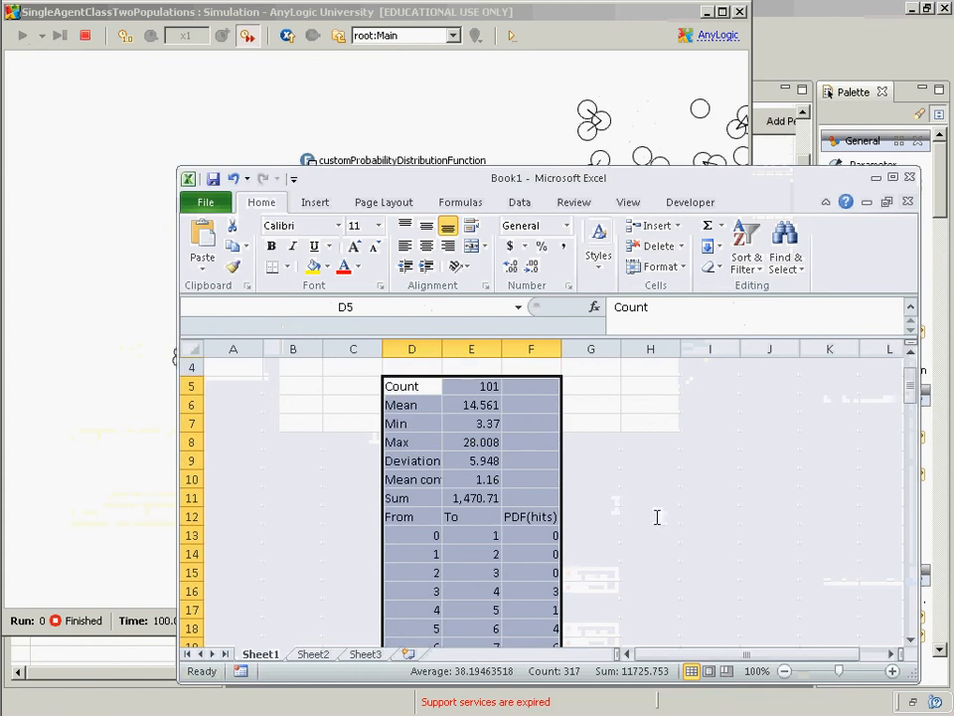
Step: Insert a basic 2-D line chart of the PDF(hits) values in F13:F112
click(567, 533)
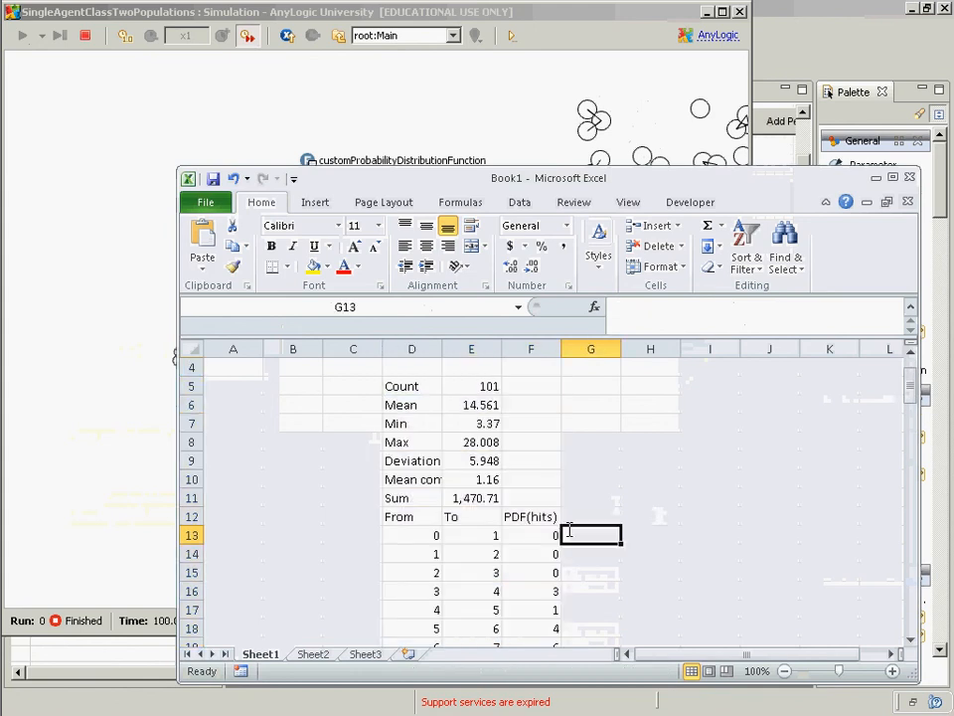
key(Left)
key(ctrl+shift+Down)
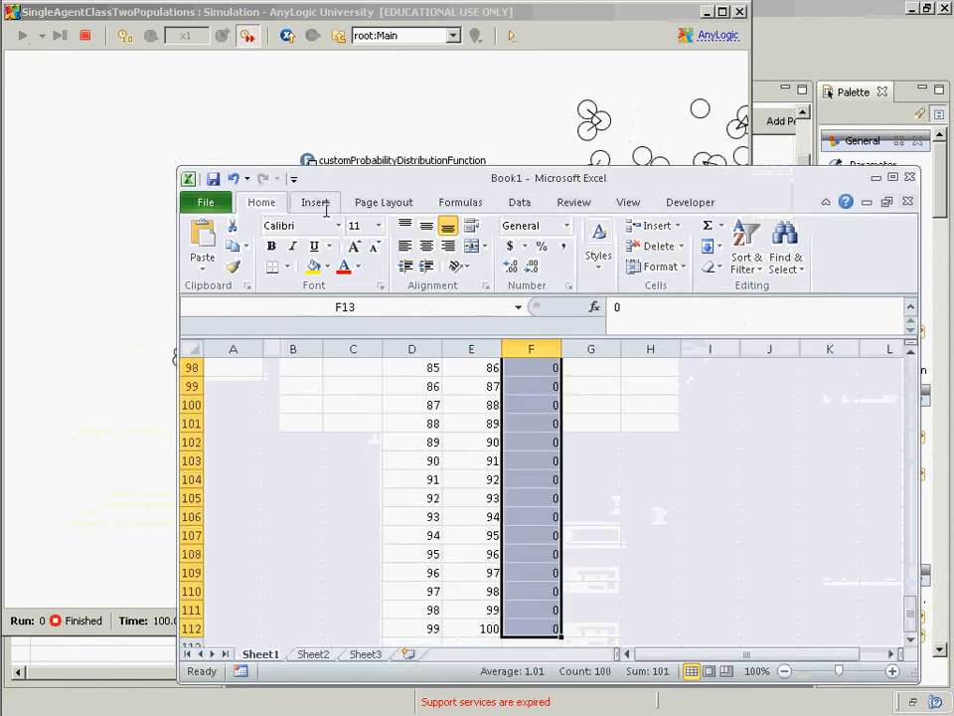
click(316, 203)
click(506, 225)
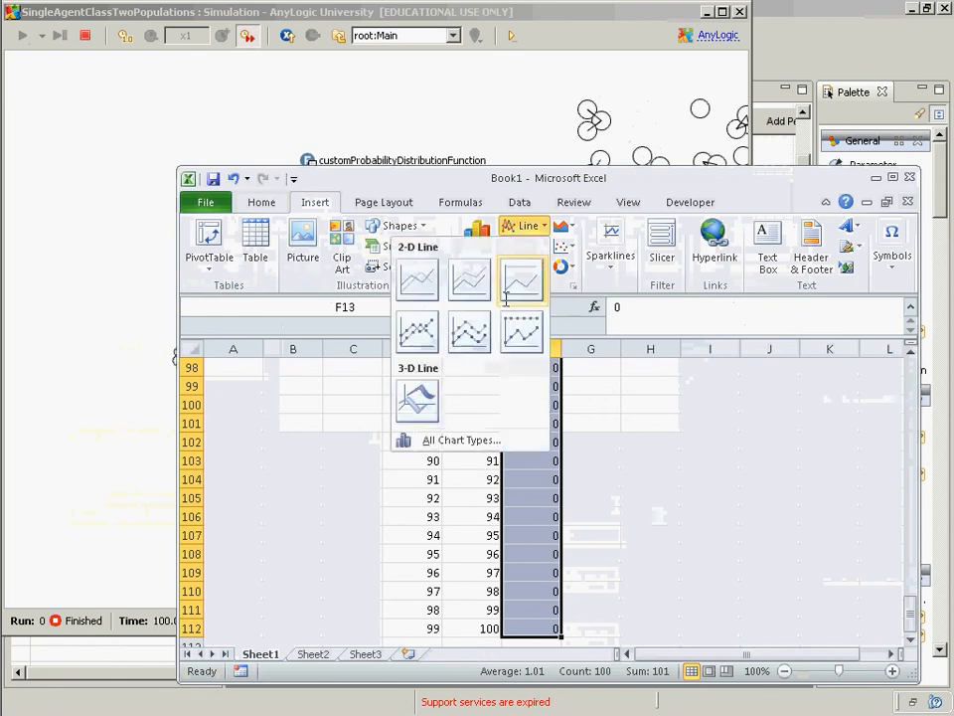
click(420, 279)
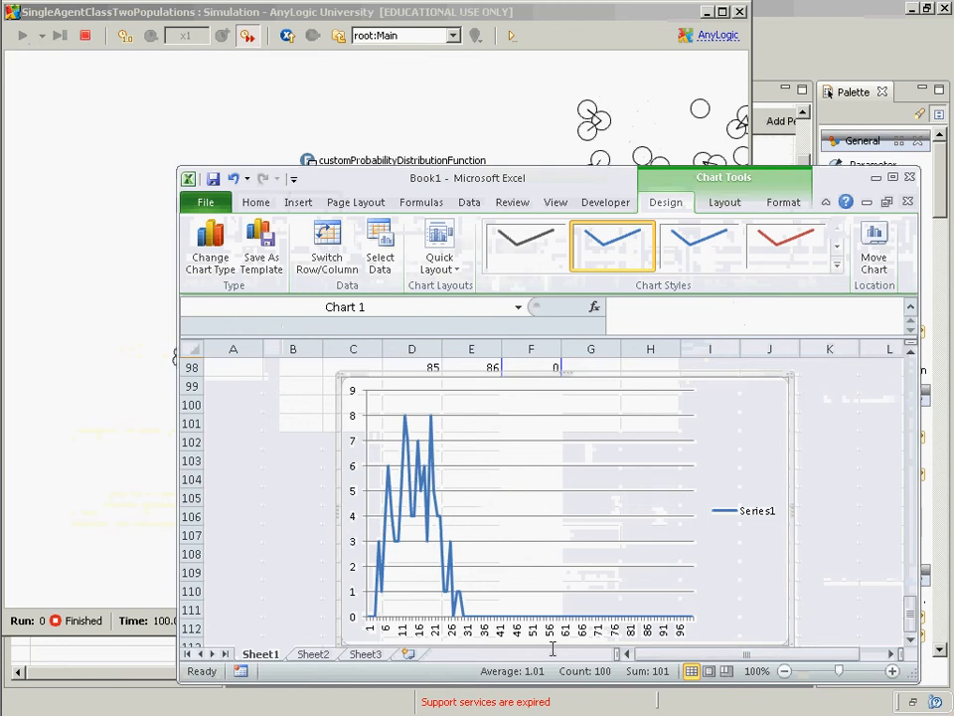
Step: Switch back to the AnyLogic editor, terminate the running model and show the Simulation experiment's general properties
key(alt+Tab)
key(alt+Tab)
key(alt+Tab)
key(alt+Tab)
key(alt+Tab)
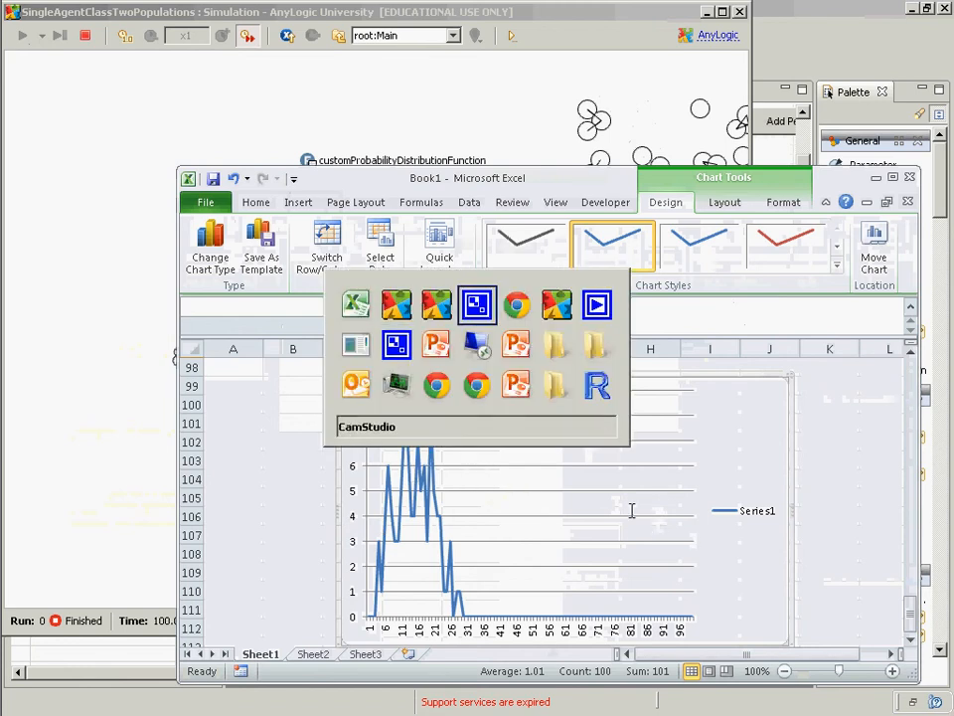
key(alt+Tab)
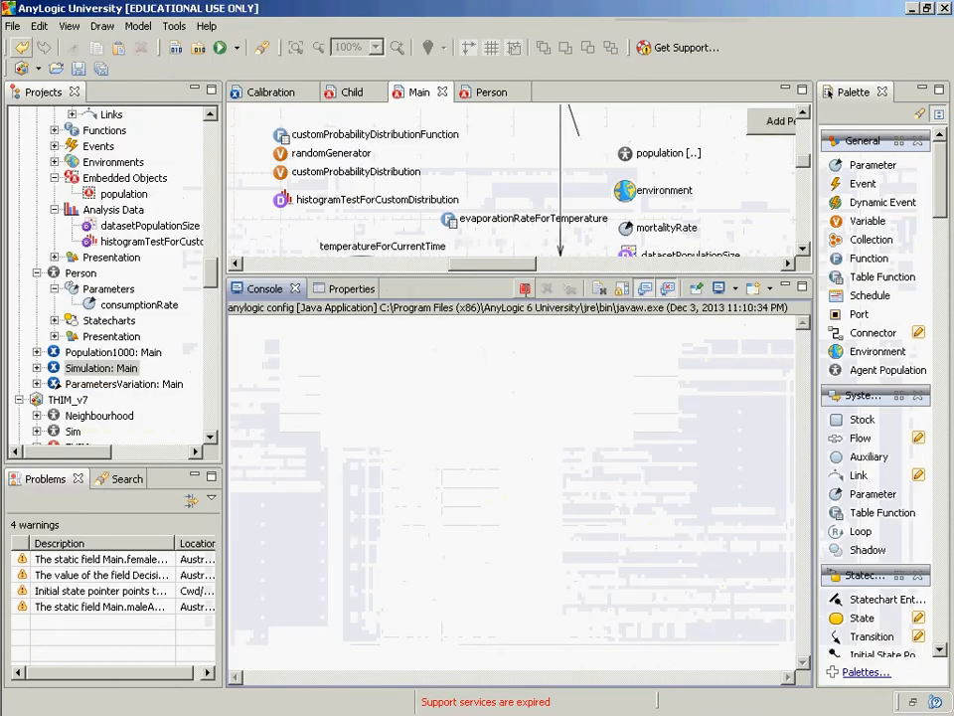
click(525, 288)
click(101, 368)
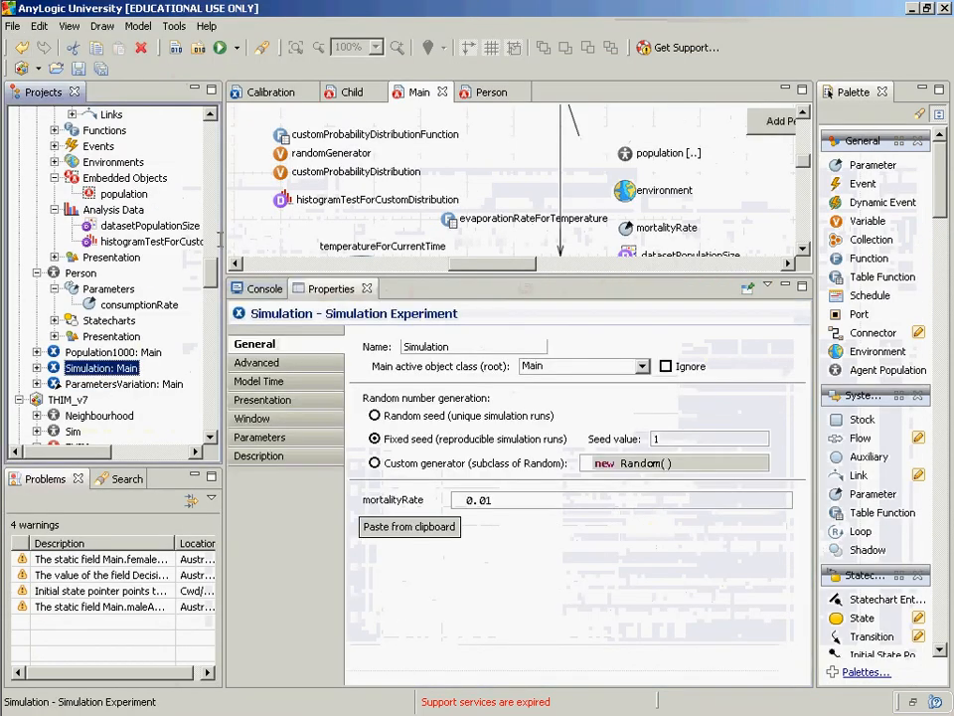
Step: Delete the randomGenerator variable from Main
click(275, 155)
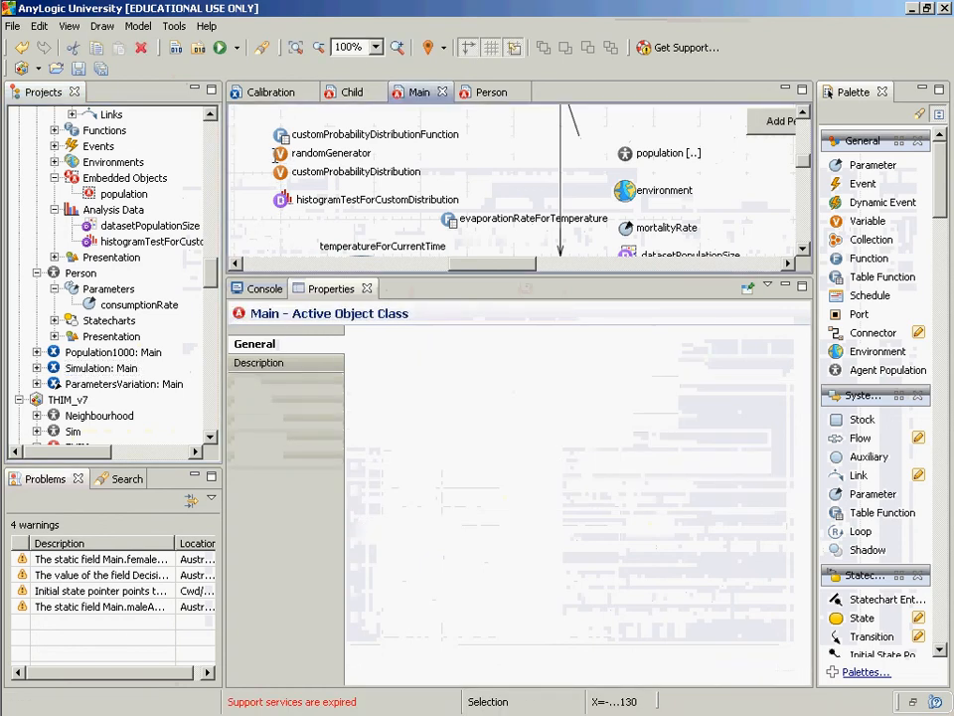
click(282, 198)
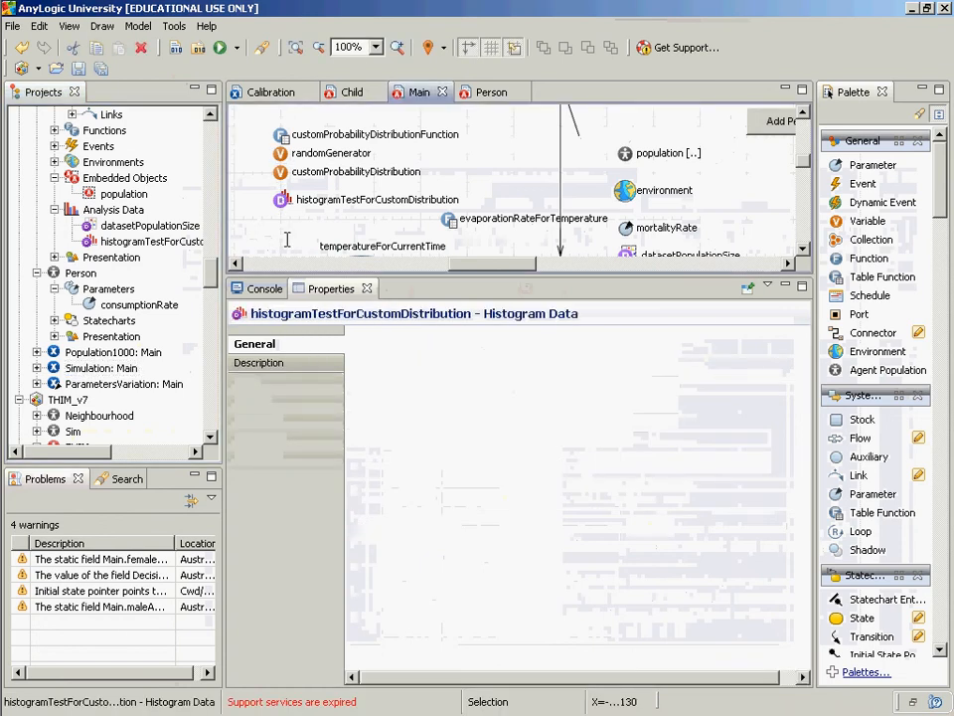
click(327, 153)
key(Delete)
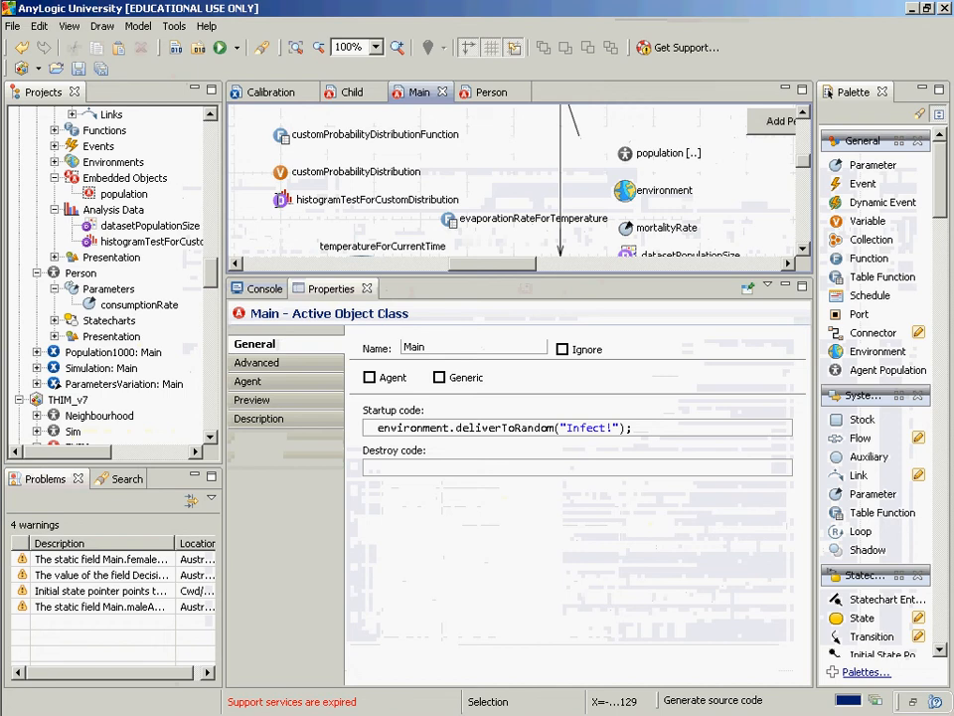
Step: Replace the randomGenerator argument in the histogramTestForCustomDistribution value with getDefaultRandomGenerator()
click(281, 198)
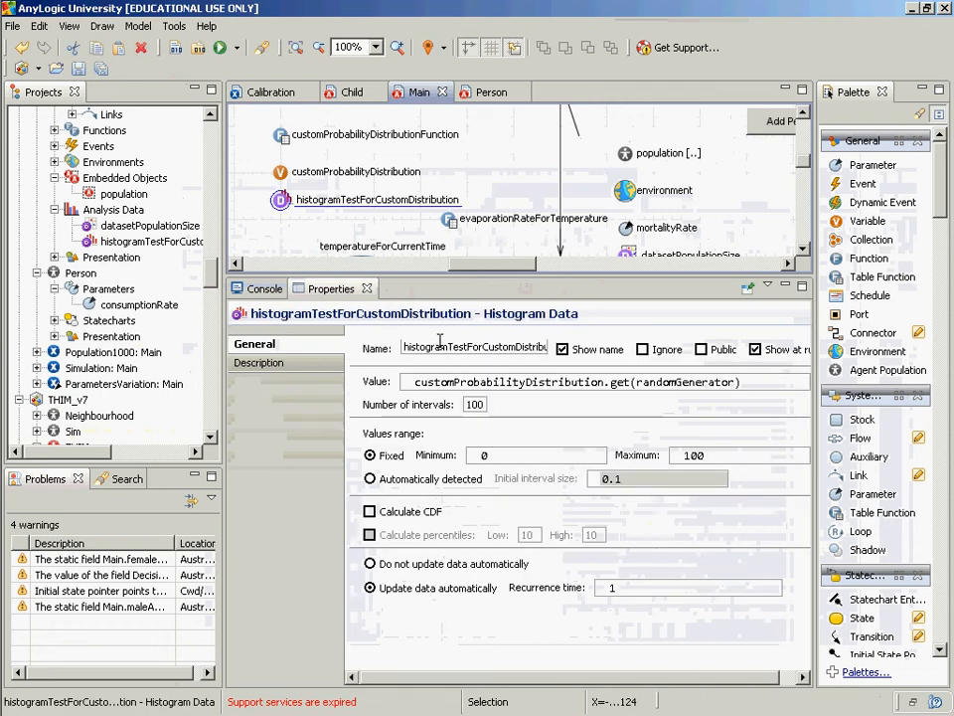
click(637, 382)
key(Left)
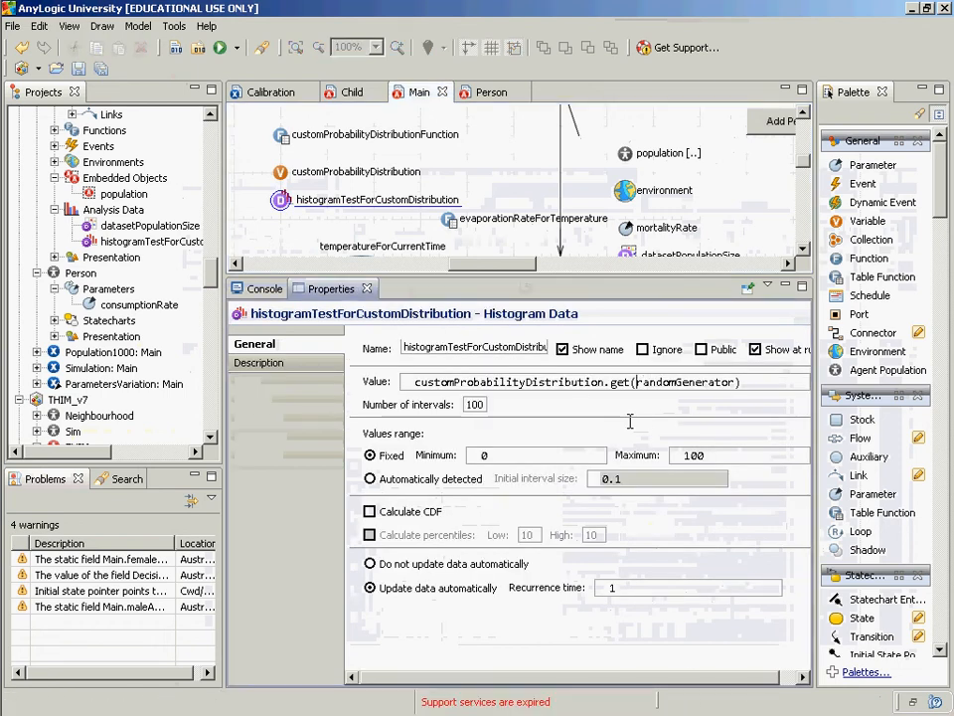
key(ctrl+shift+Right)
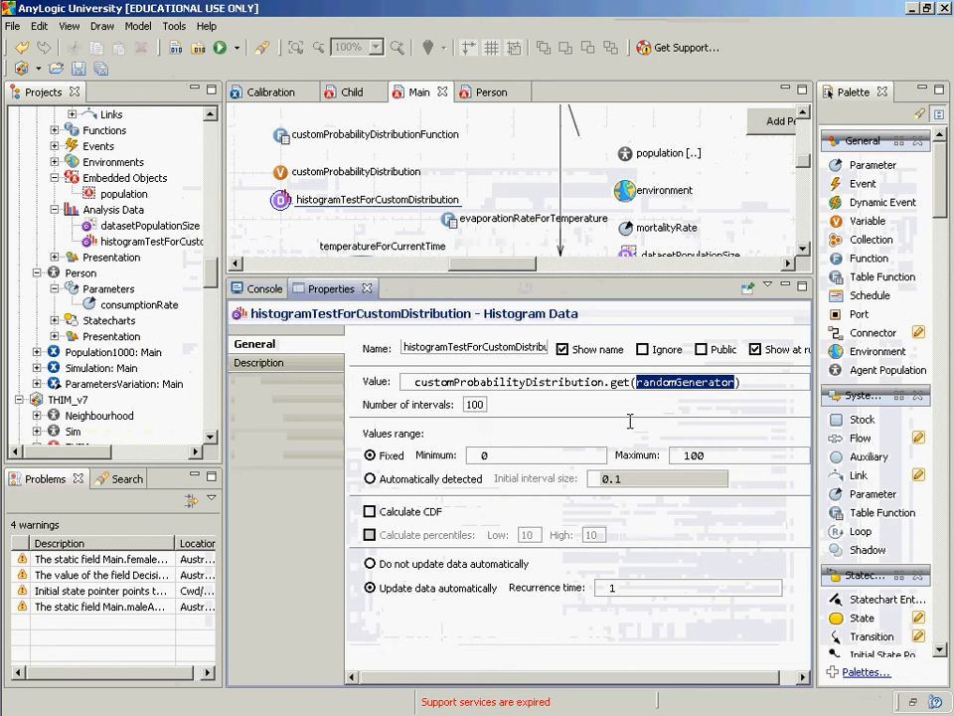
text(getDef)
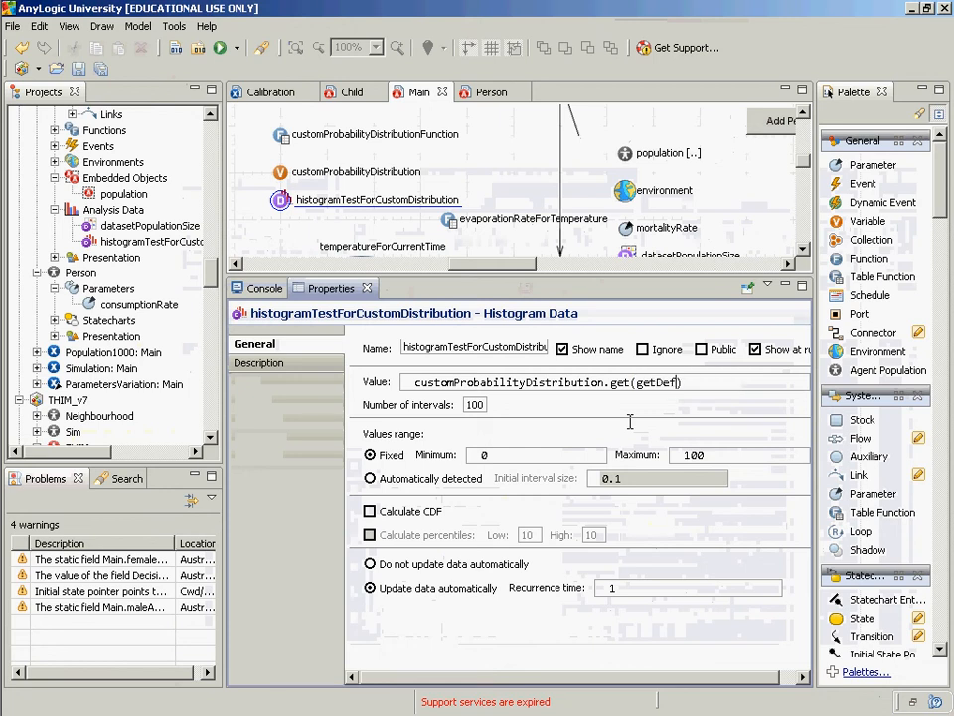
key(Return)
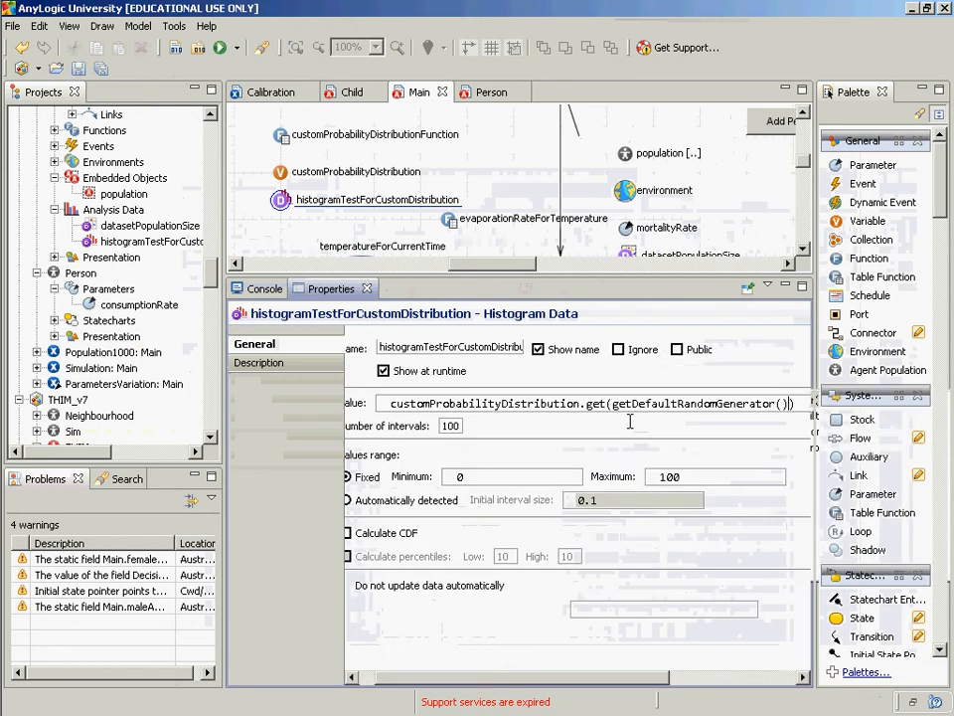
Step: Review the histogram's value expression, the customProbabilityDistribution variable and the customProbabilityDistributionFunction table data
key(Home)
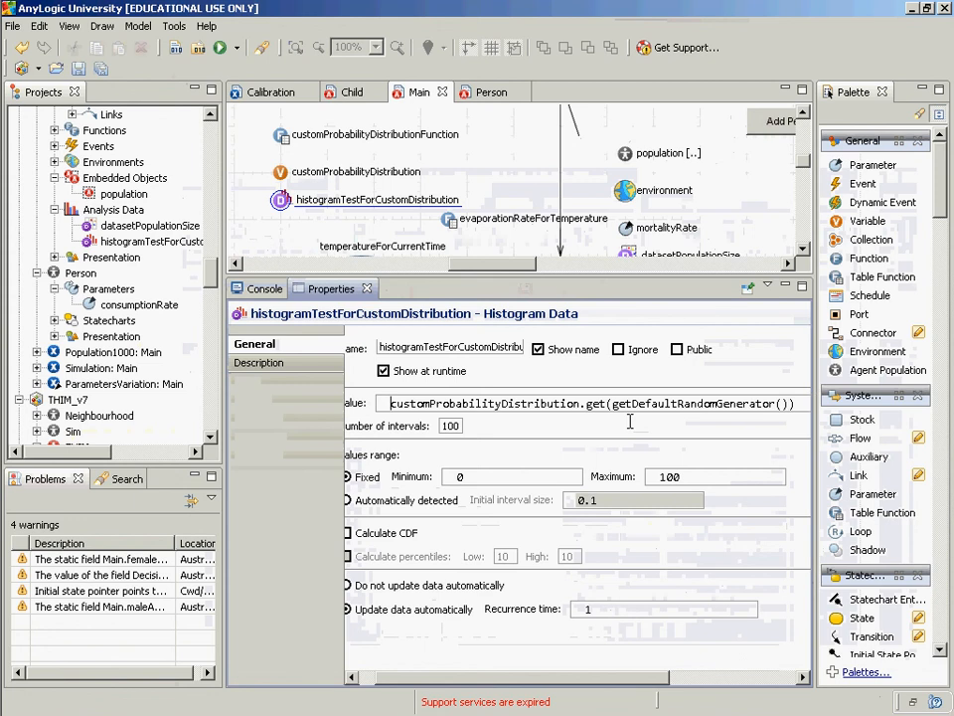
key(ctrl+shift+Right)
key(ctrl+shift+Right)
key(ctrl+shift+Right)
key(ctrl+shift+Right)
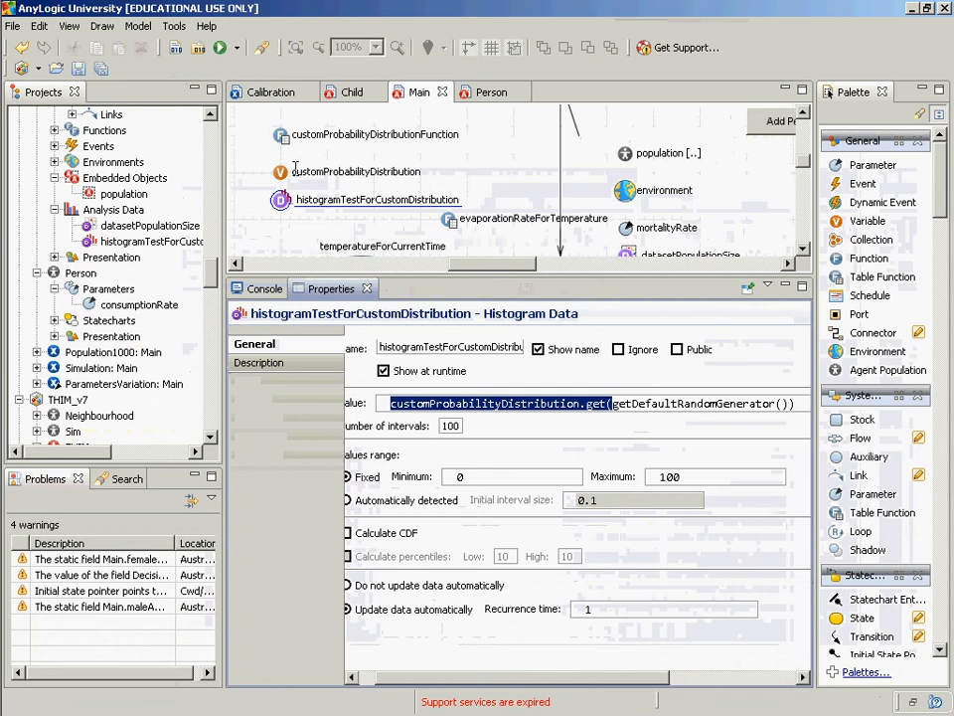
click(293, 177)
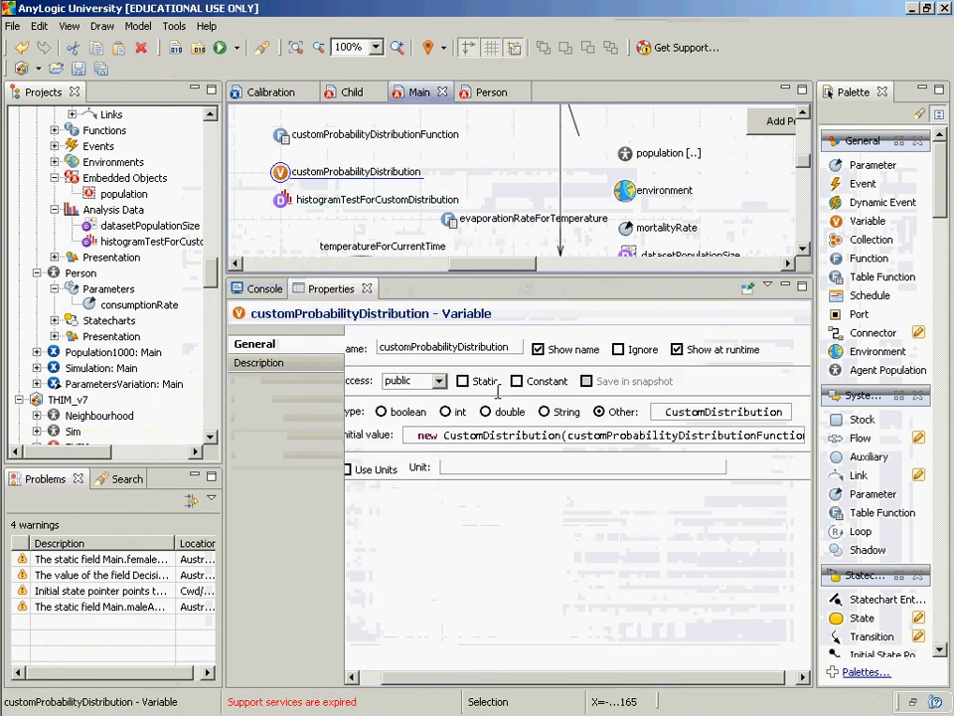
click(282, 137)
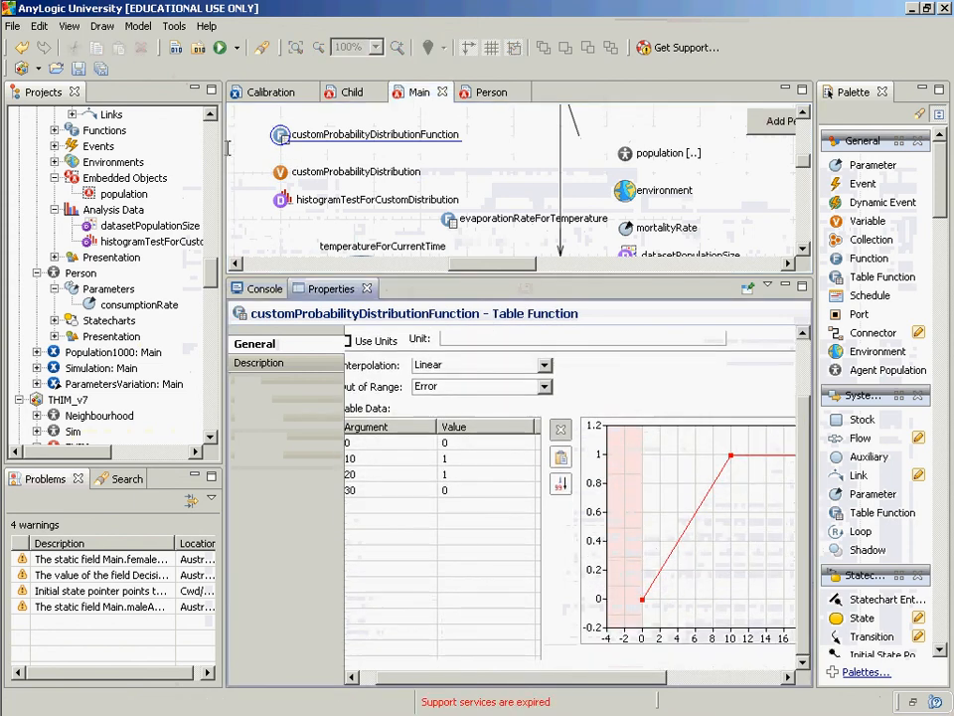
click(294, 179)
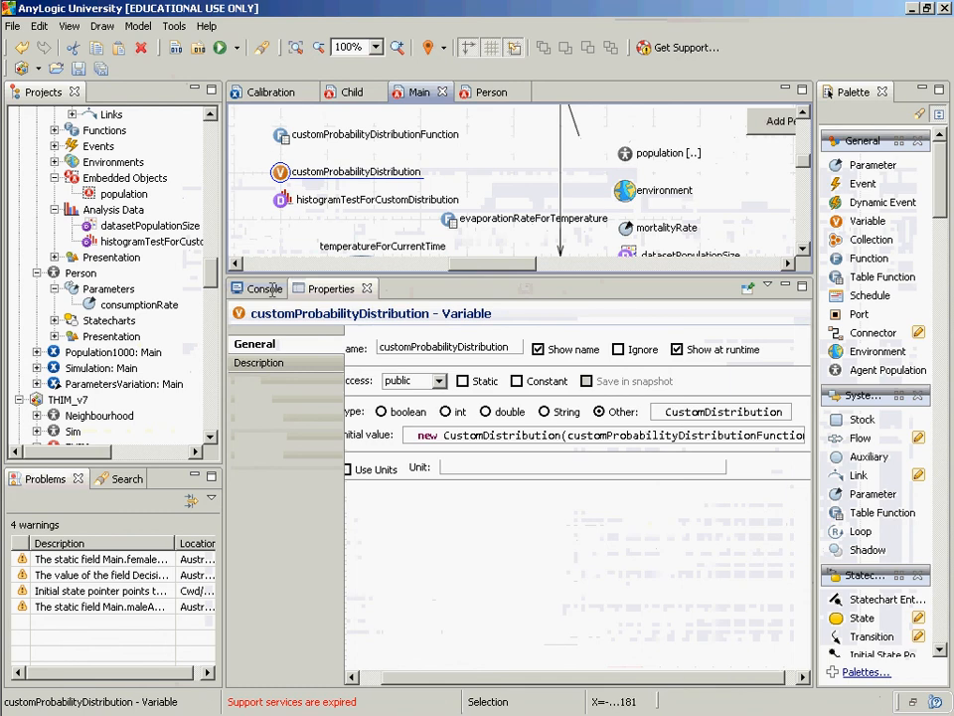
click(281, 199)
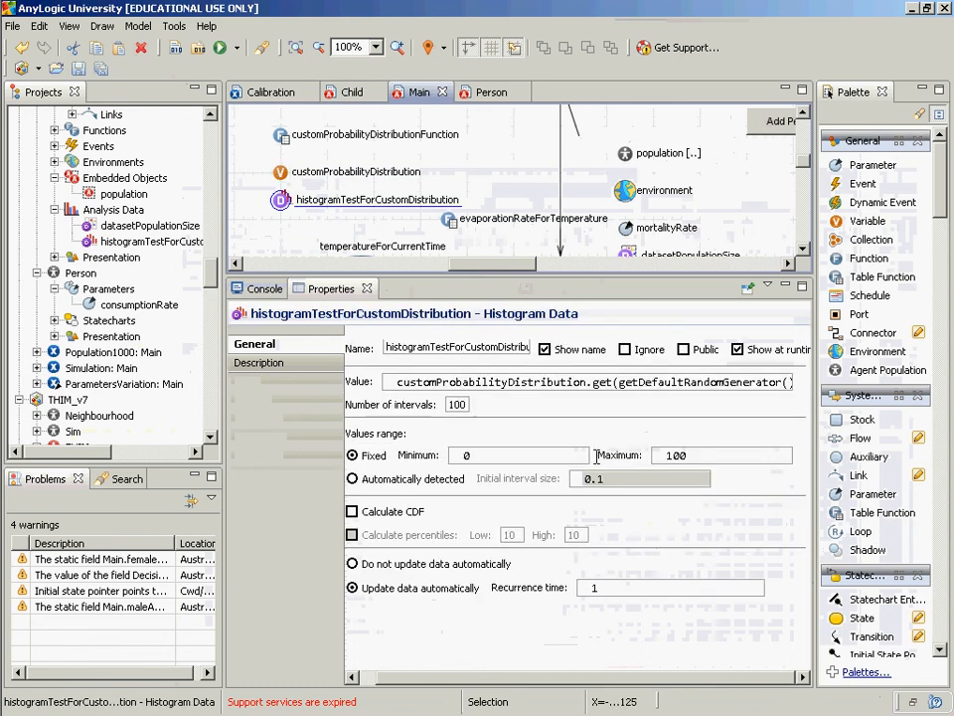
drag(619, 382, 788, 374)
click(308, 231)
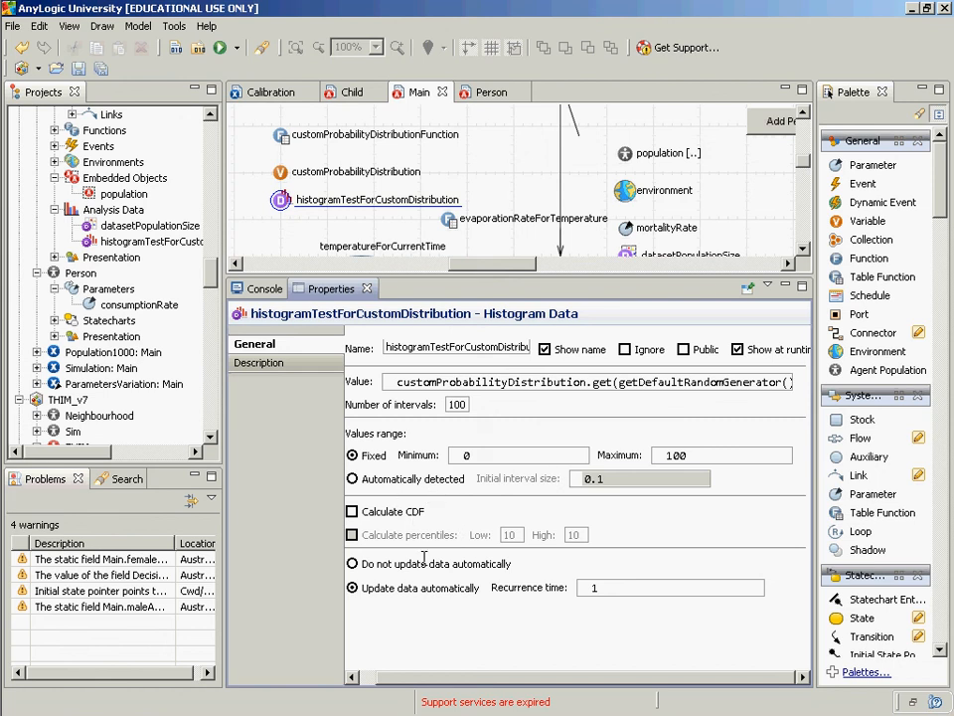
Step: Set the stop time of the Simulation: Main experiment to 1000
click(200, 397)
scroll(179, 382, down, 7)
scroll(129, 352, up, 11)
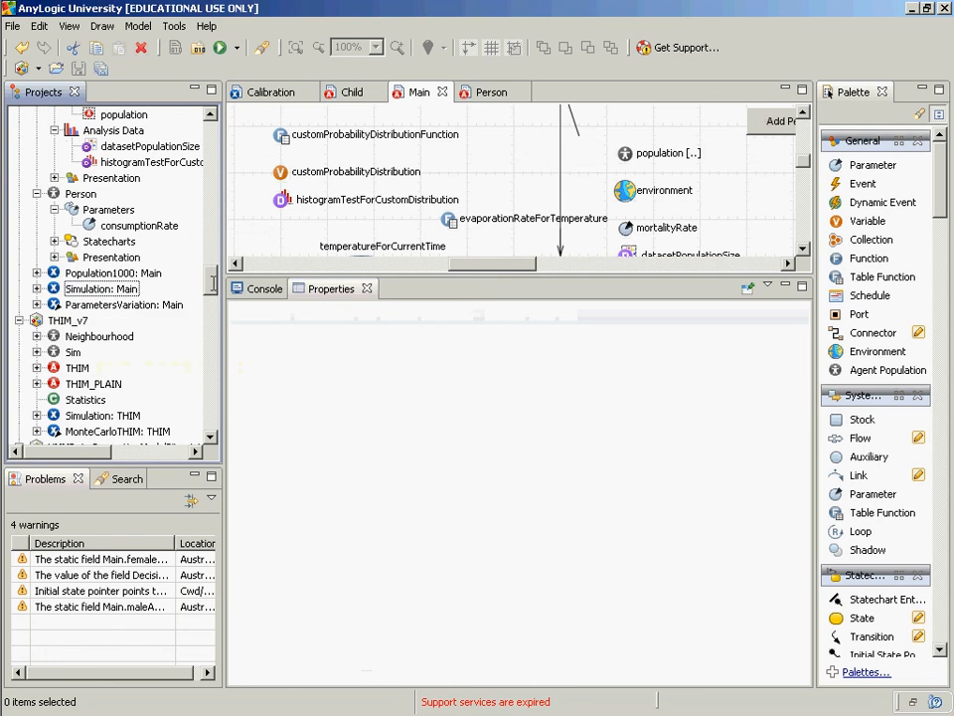
scroll(129, 351, down, 6)
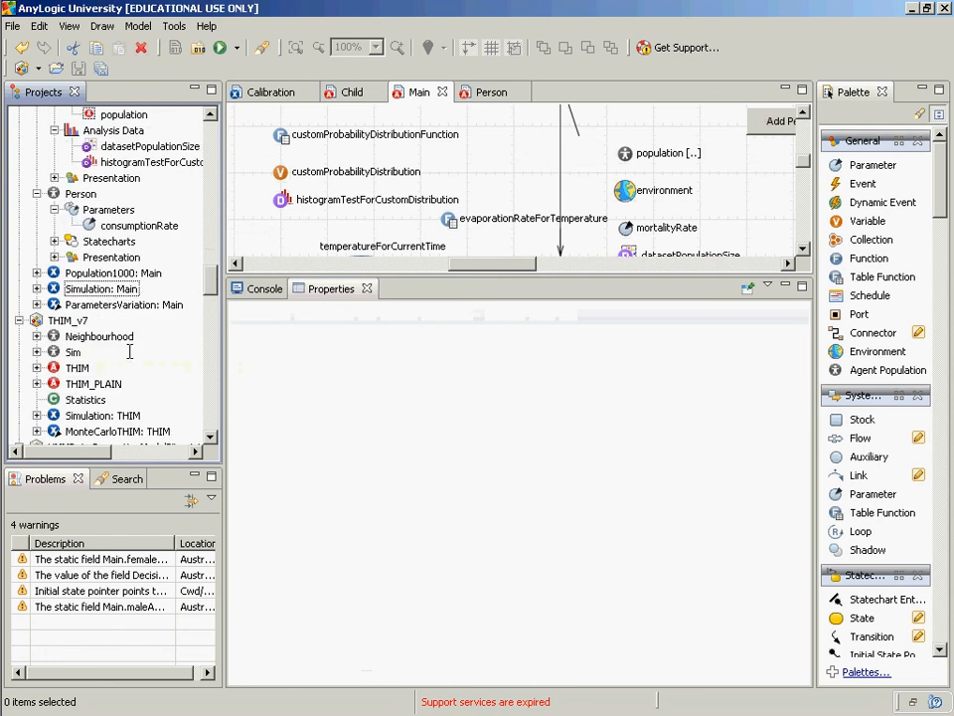
click(111, 288)
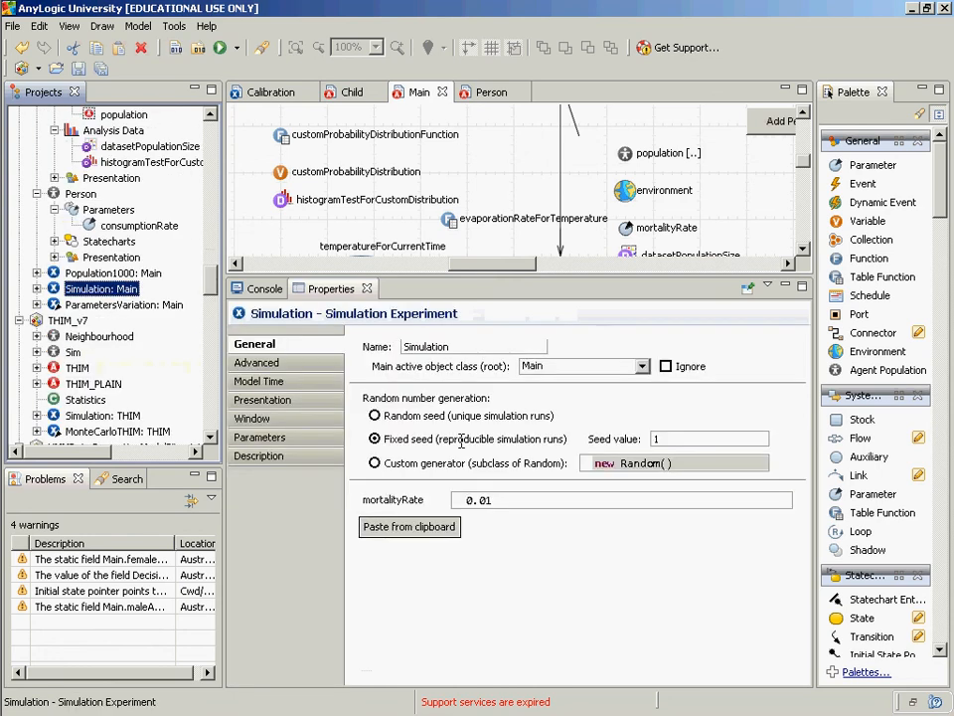
click(264, 381)
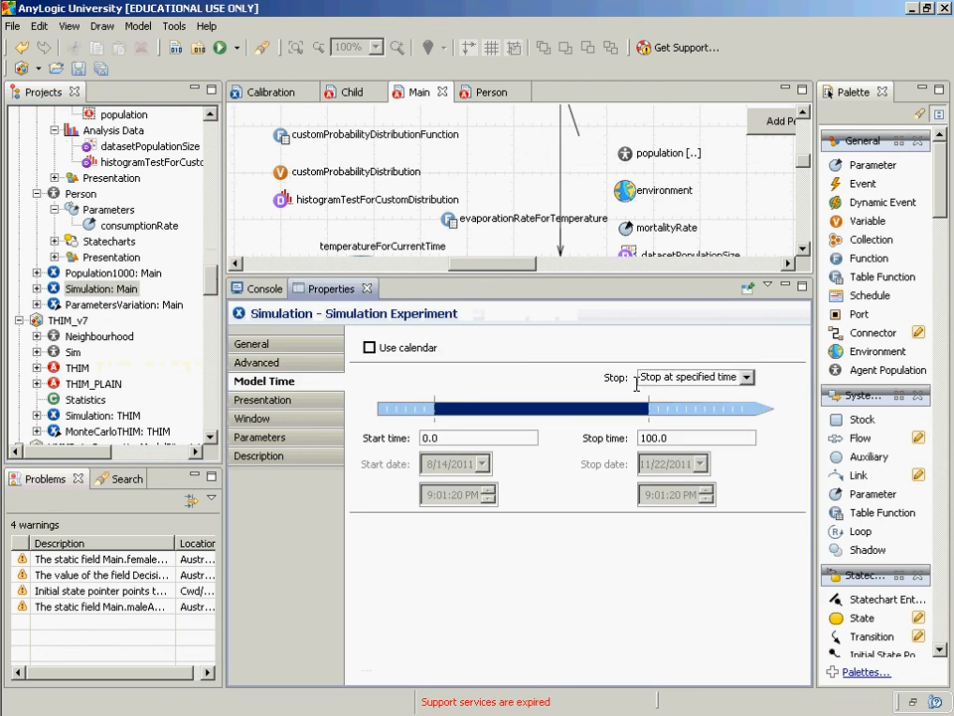
click(652, 437)
text(0)
Step: Run the Simulation experiment in Main view at maximum speed and watch the custom distribution's histogram data
right_click(103, 285)
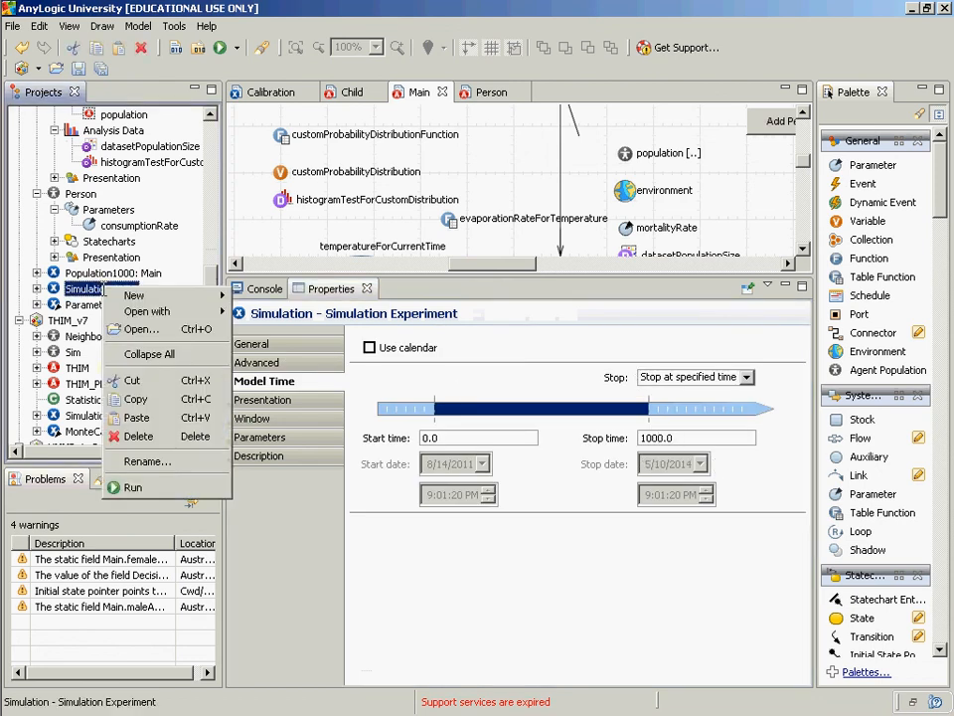
click(128, 487)
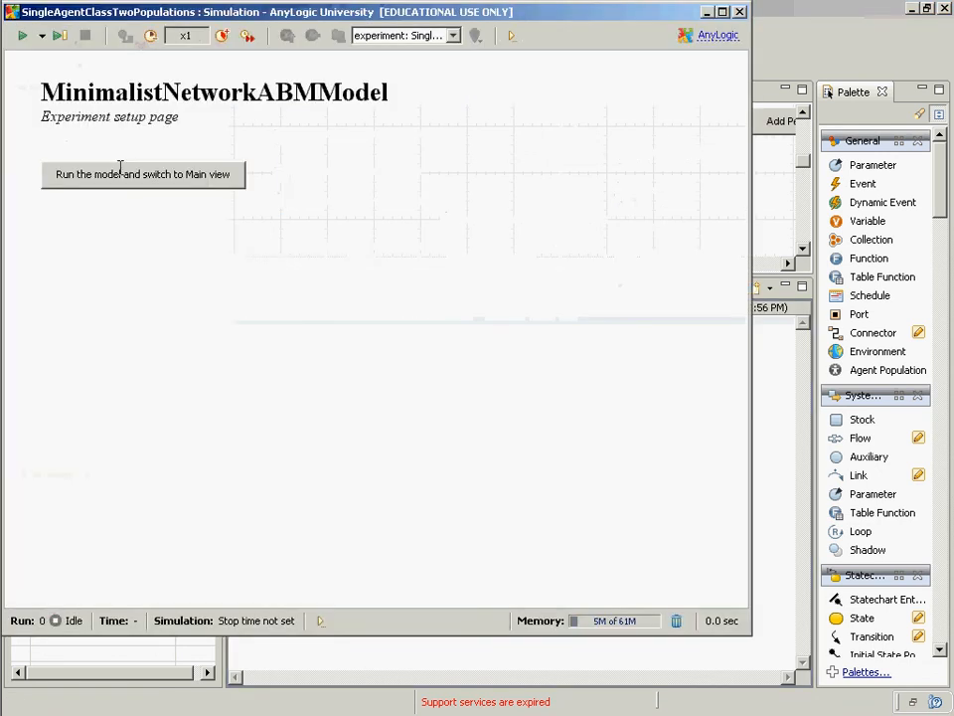
click(120, 171)
click(248, 35)
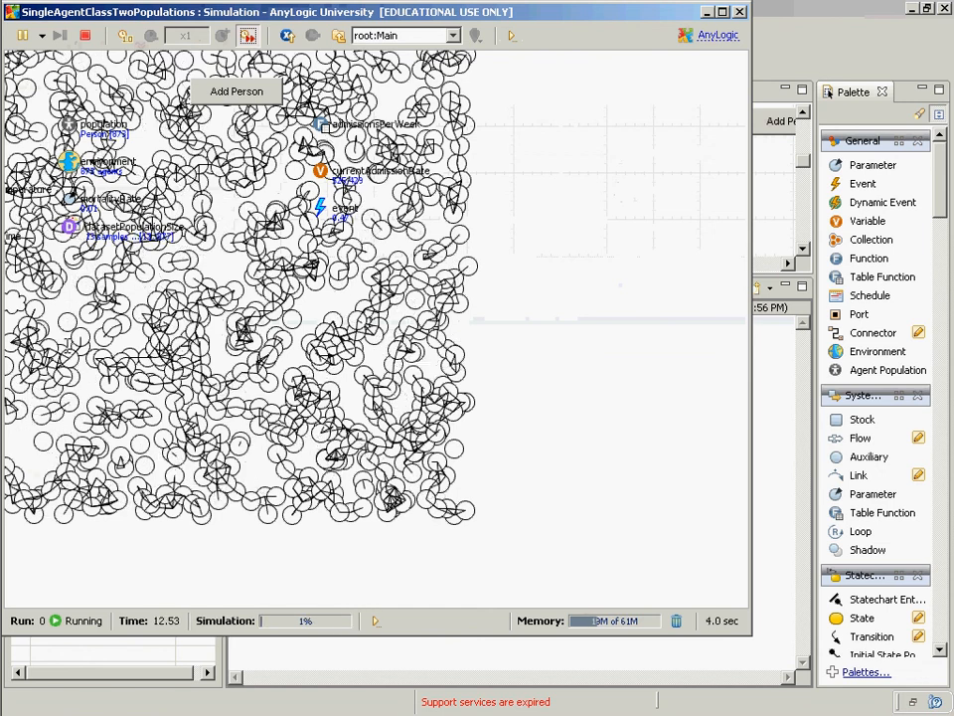
drag(67, 345, 651, 350)
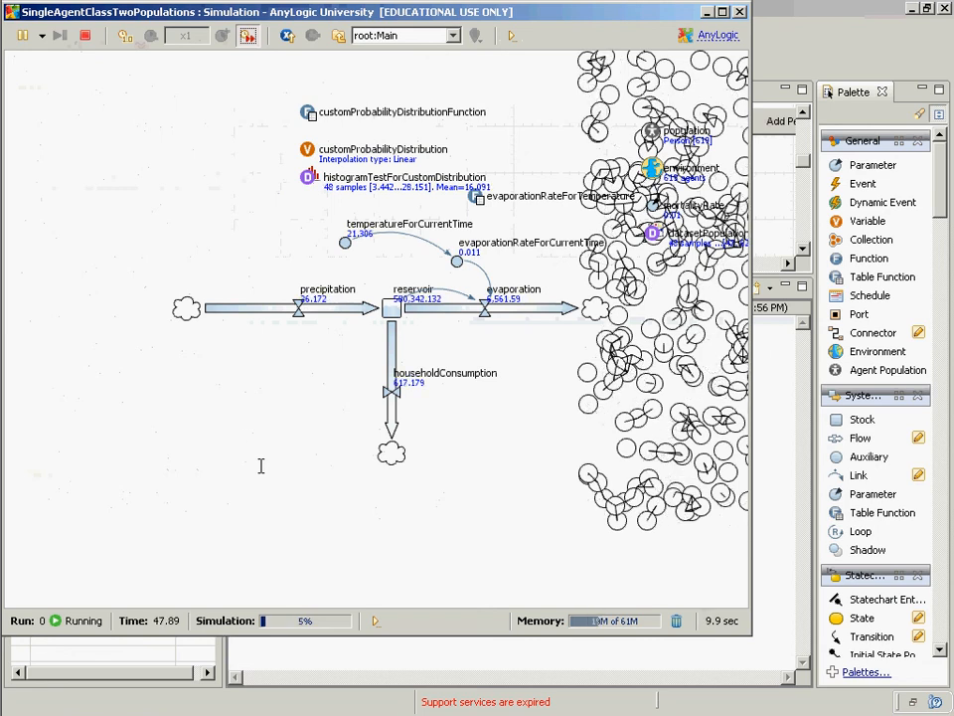
mouse_move(15, 388)
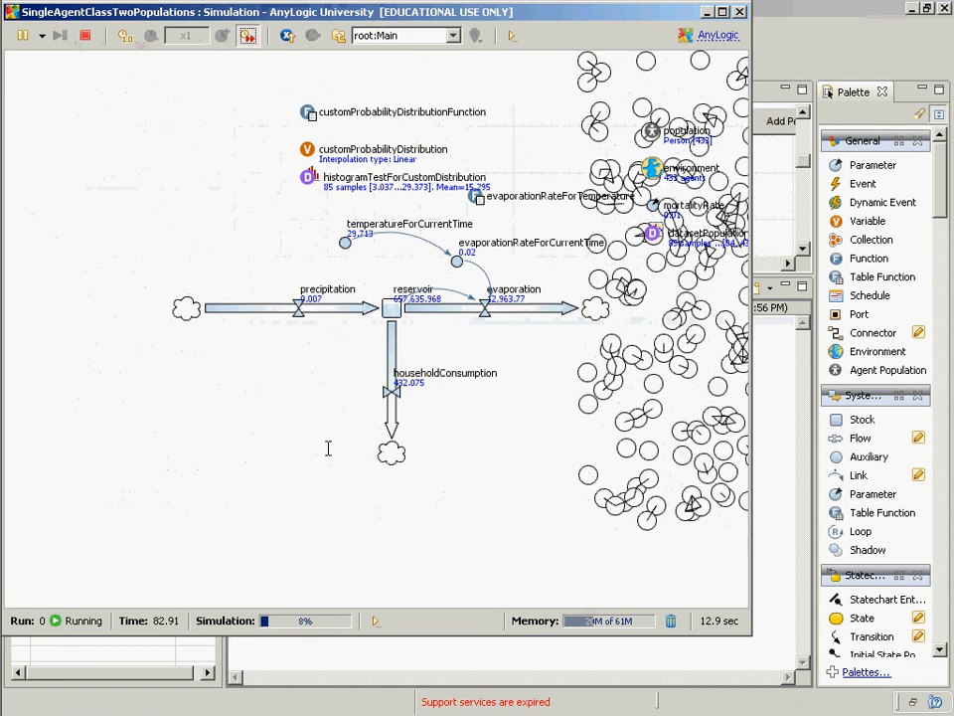
Step: Dismiss the run's exception message, look at the line chart in Excel and return to the AnyLogic editor
key(alt+Tab)
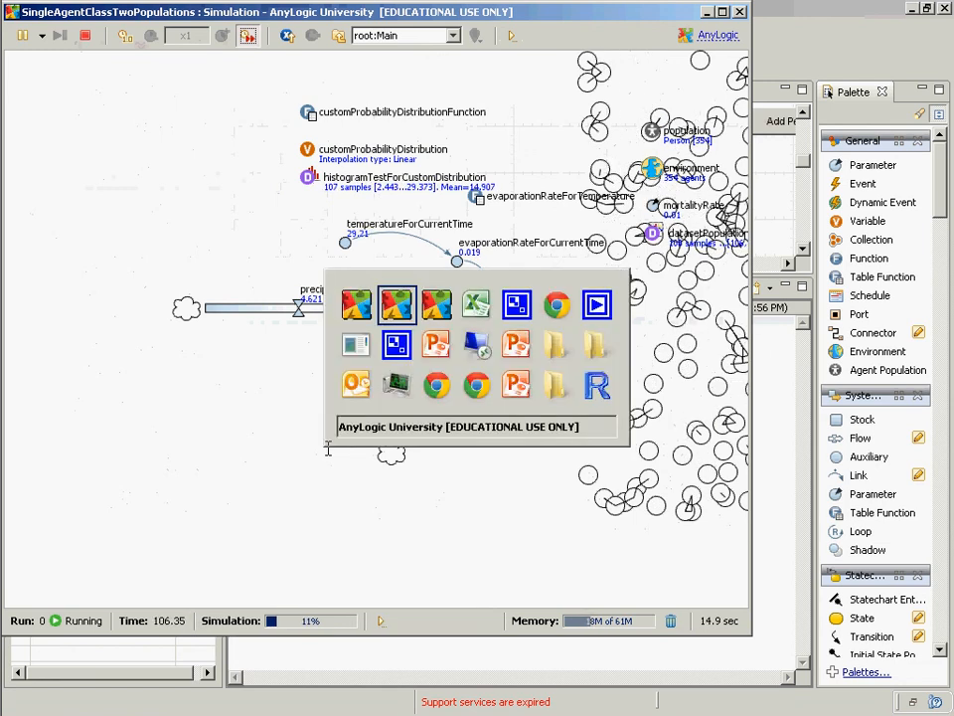
key(alt+Tab)
key(alt+Tab)
key(alt+Tab)
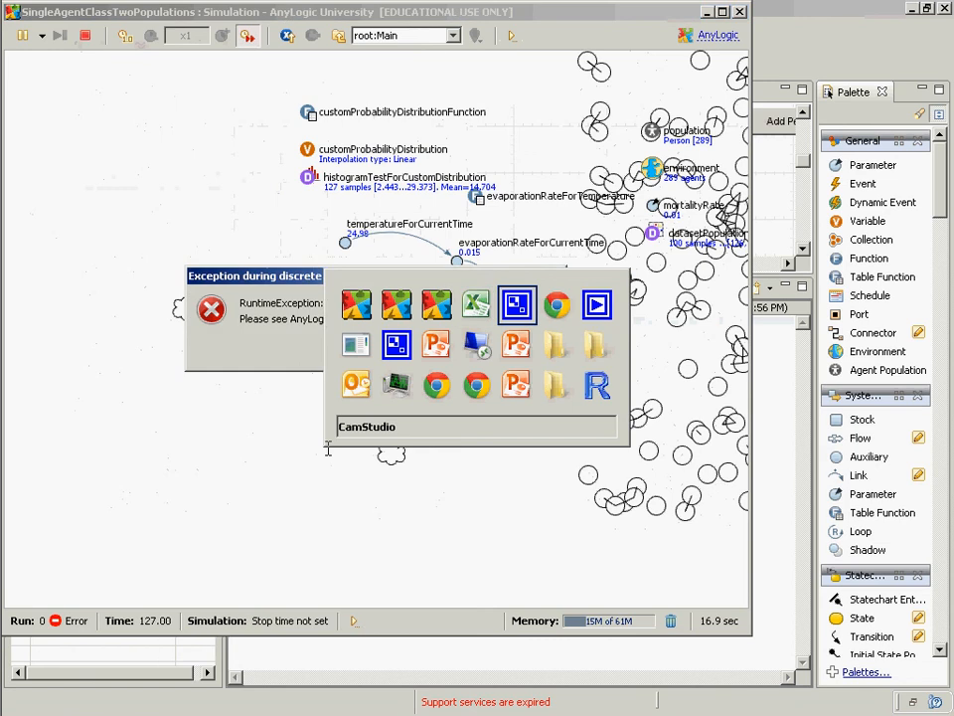
key(alt+shift+Tab)
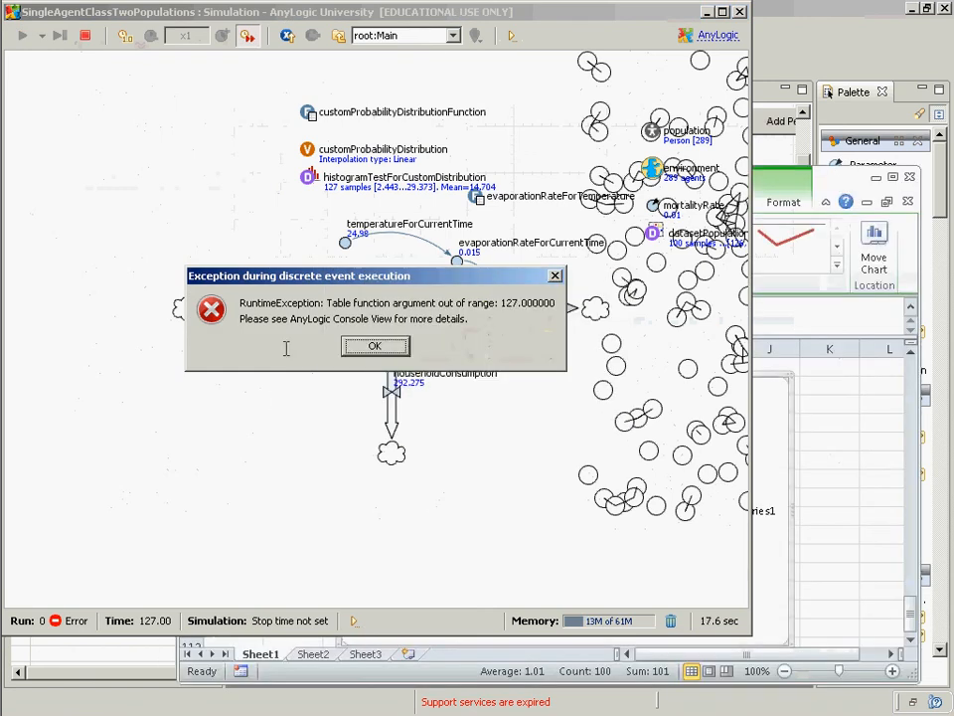
click(374, 347)
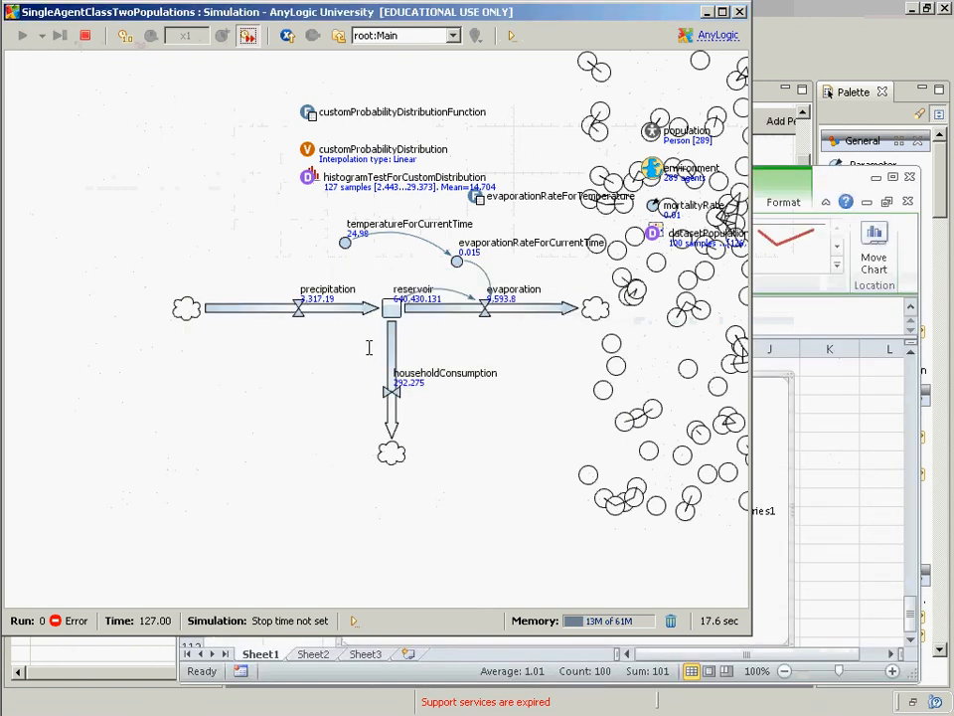
key(alt+Tab)
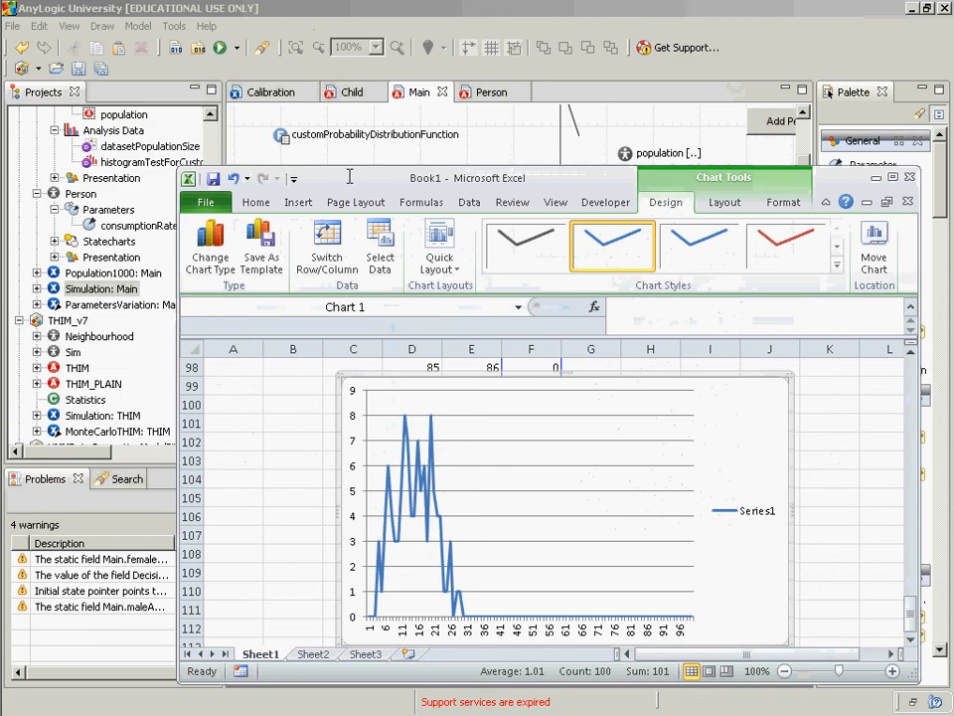
key(alt+Tab)
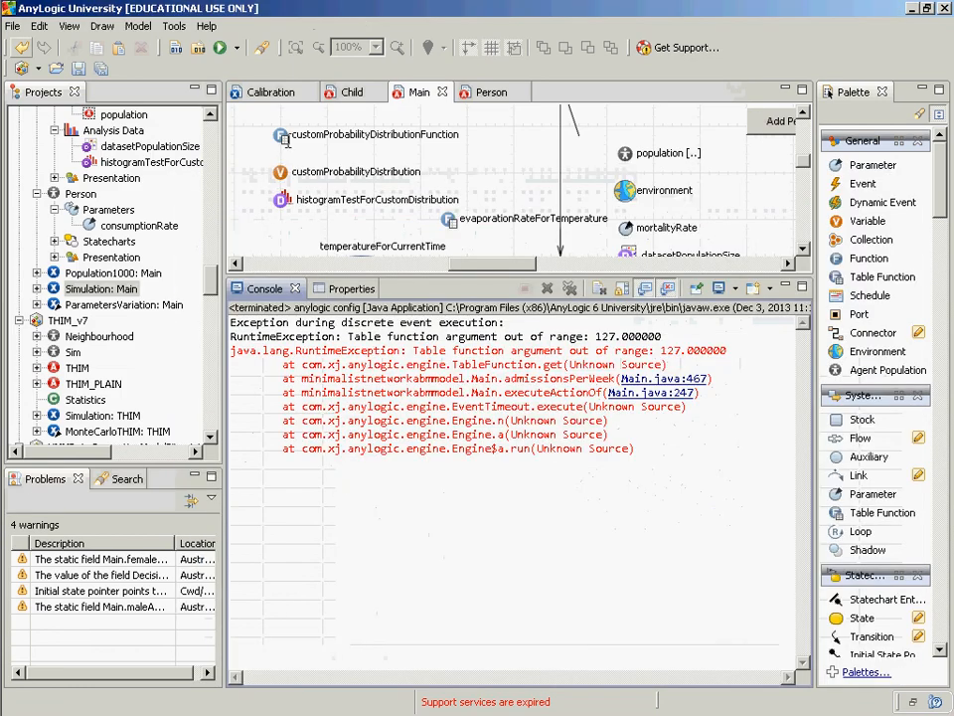
Step: Examine the out-of-range setting and table data of customProbabilityDistributionFunction and evaporationRateForTemperature
click(281, 134)
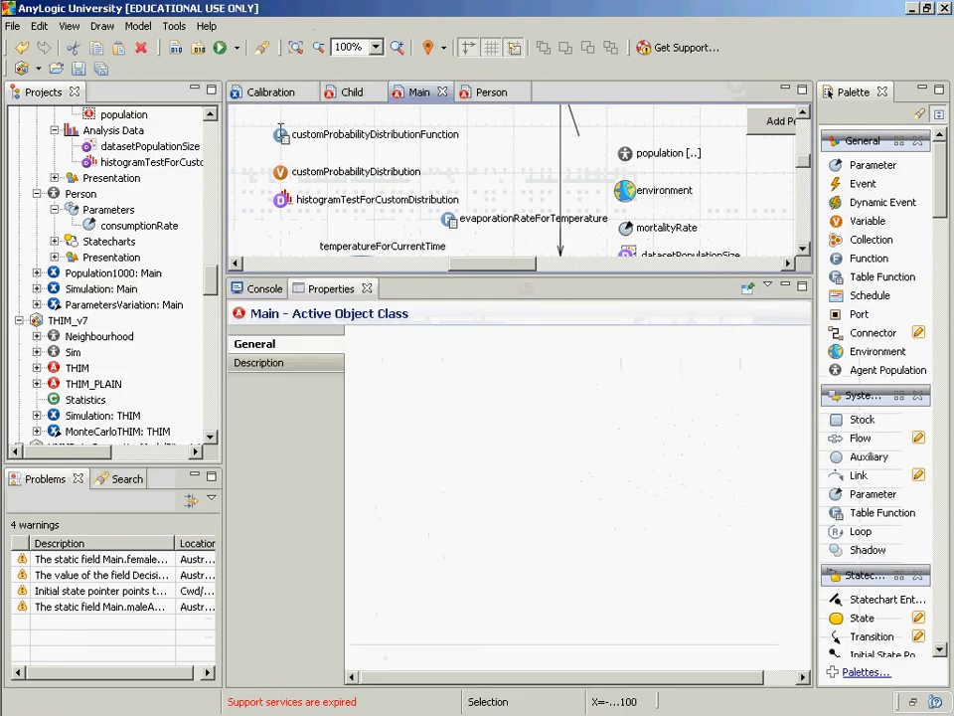
click(281, 134)
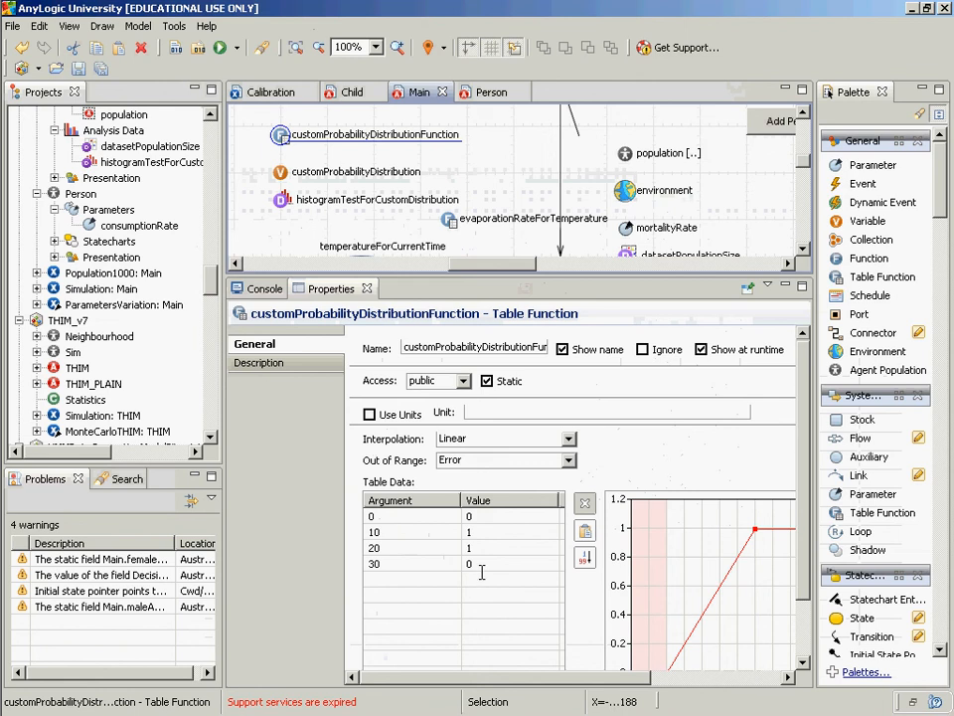
click(449, 220)
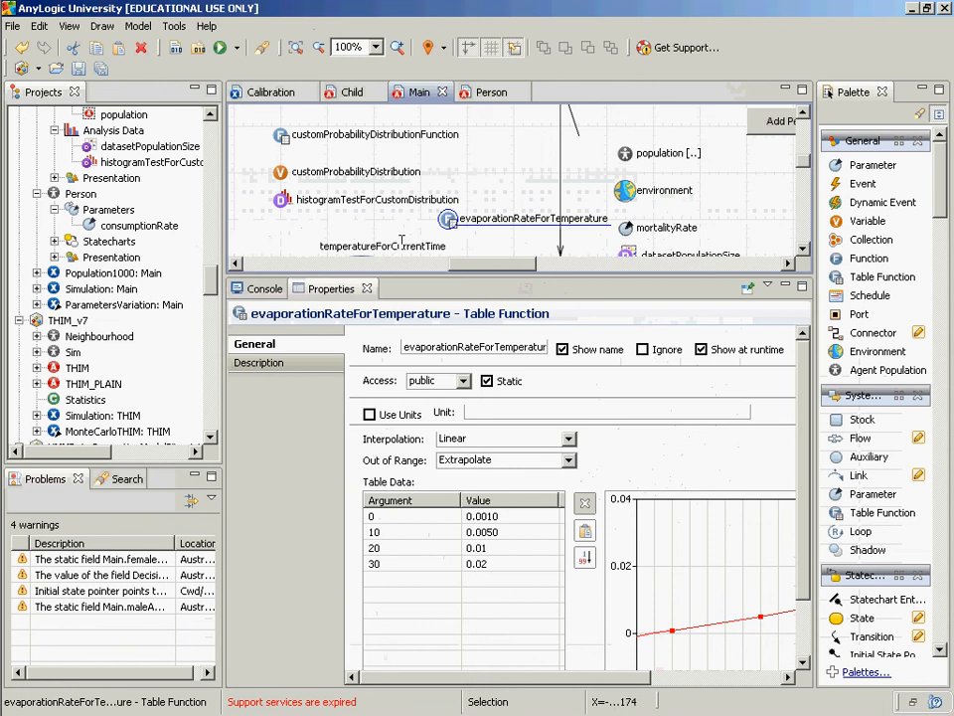
key(alt+Tab)
key(alt+Tab)
key(alt+Tab)
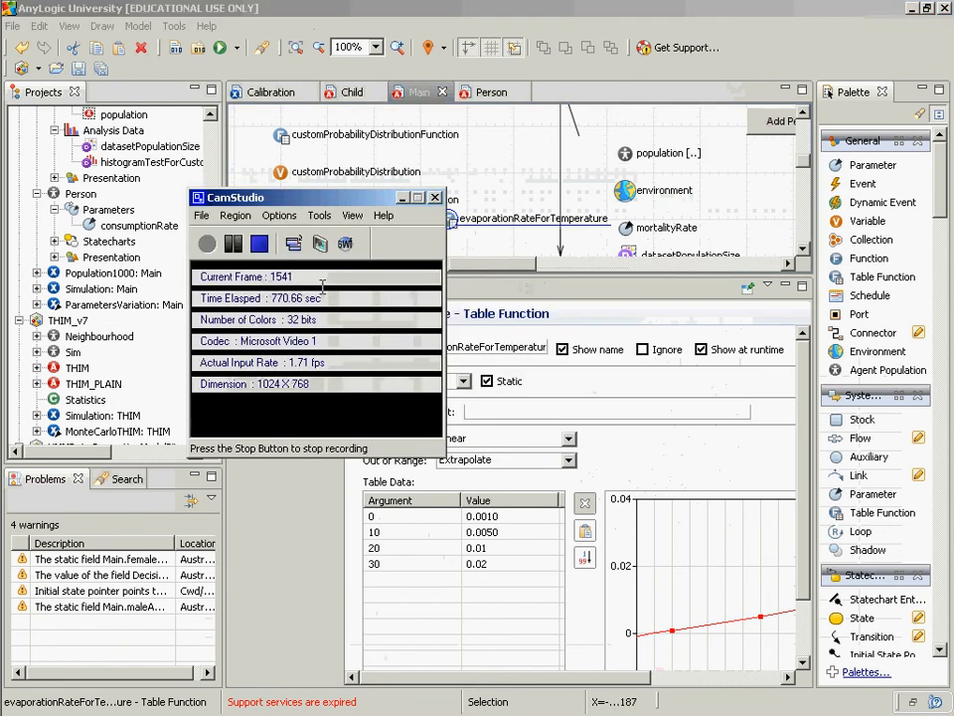